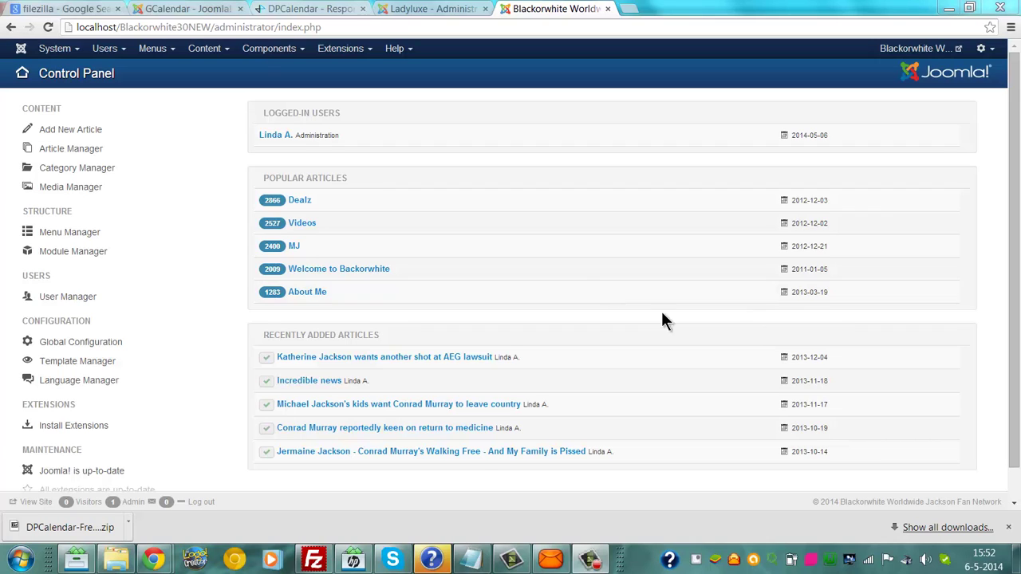
# Step: Go from the GCalendar control panel to its Calendars list and tick the single existing calendar
pyautogui.click(268, 49)
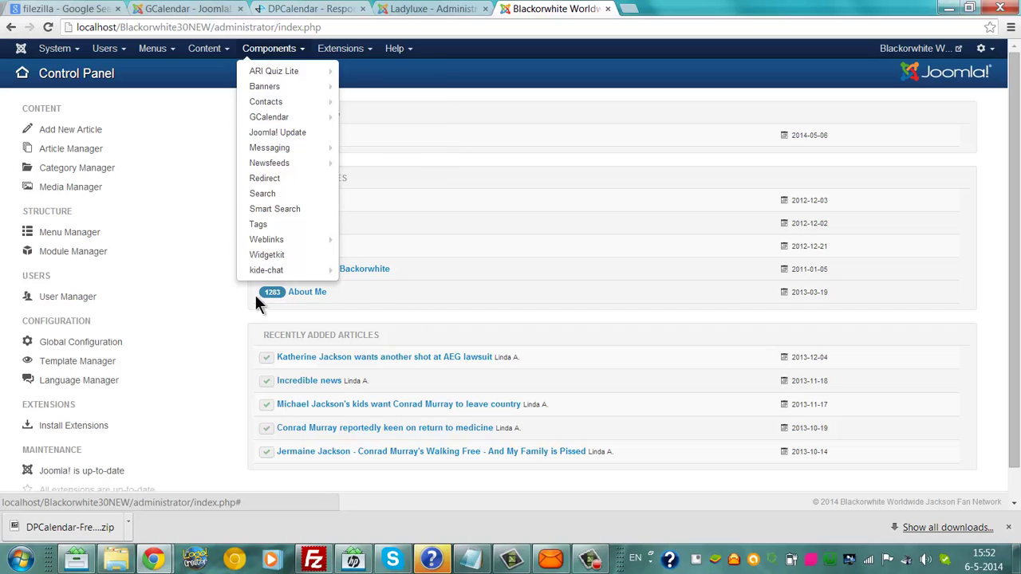
pyautogui.moveTo(266, 121)
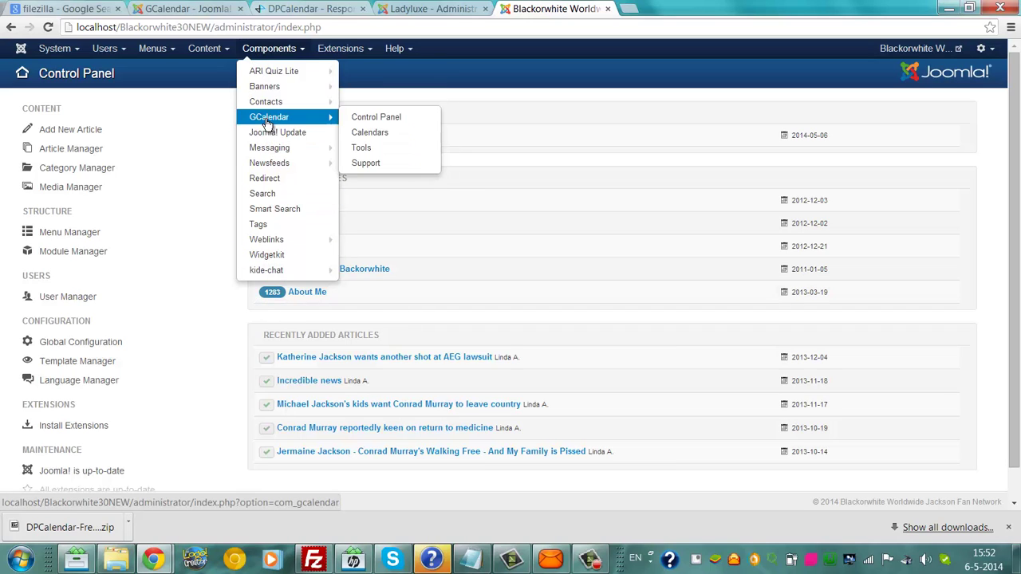
pyautogui.click(268, 124)
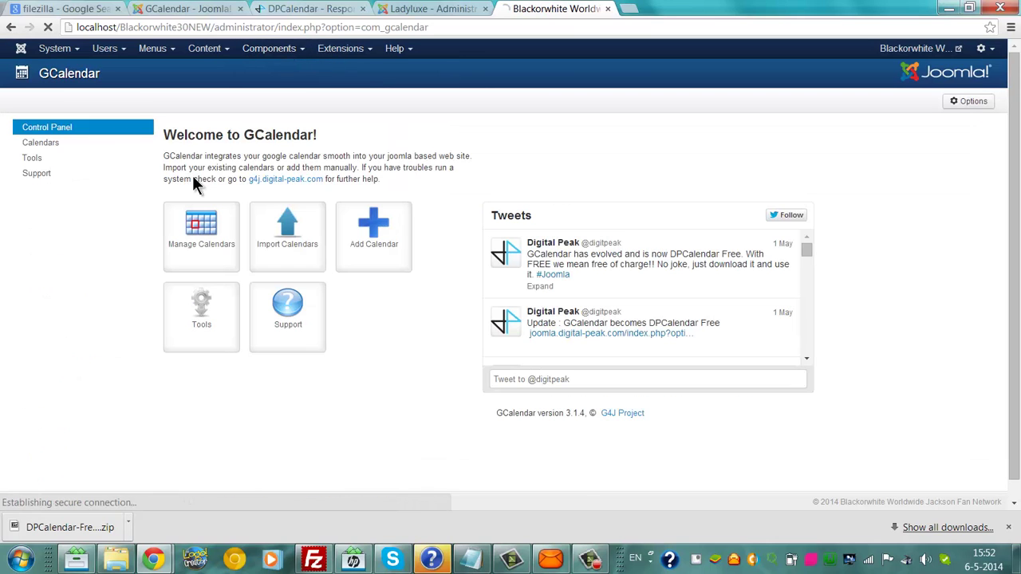
pyautogui.click(53, 144)
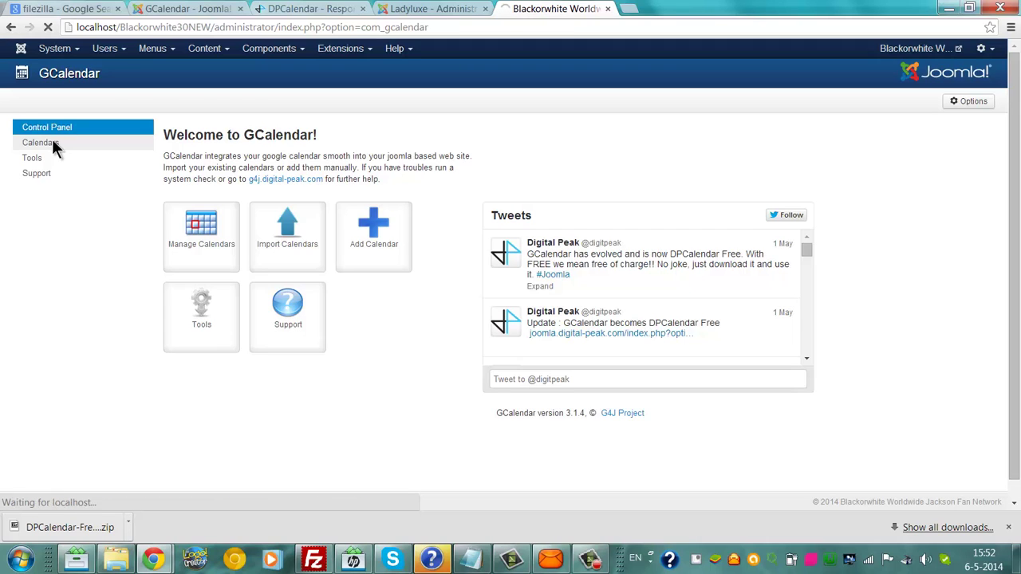
pyautogui.click(171, 158)
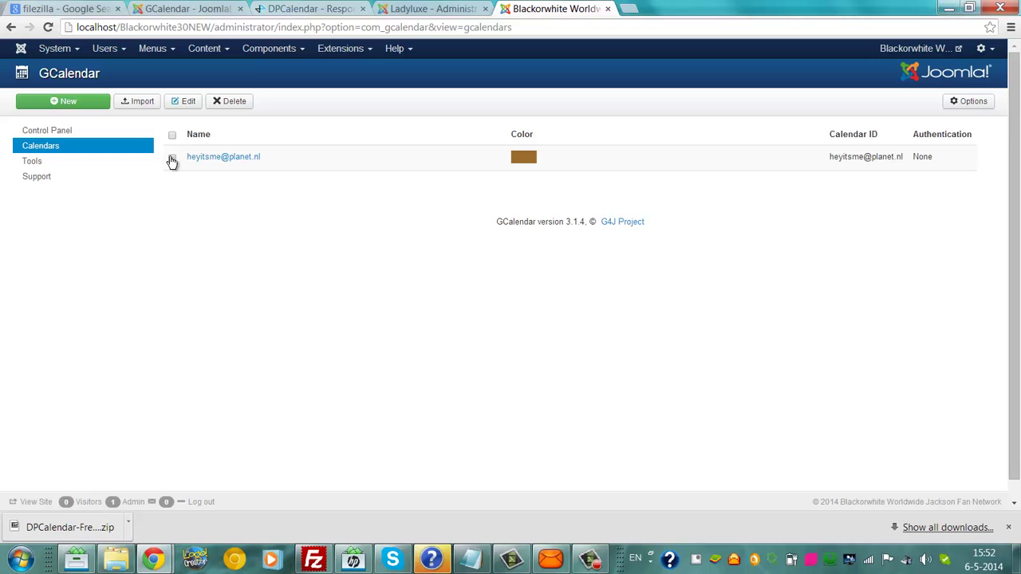
# Step: Delete the ticked calendar, reload the list, and open then leave the new-calendar form
pyautogui.click(227, 102)
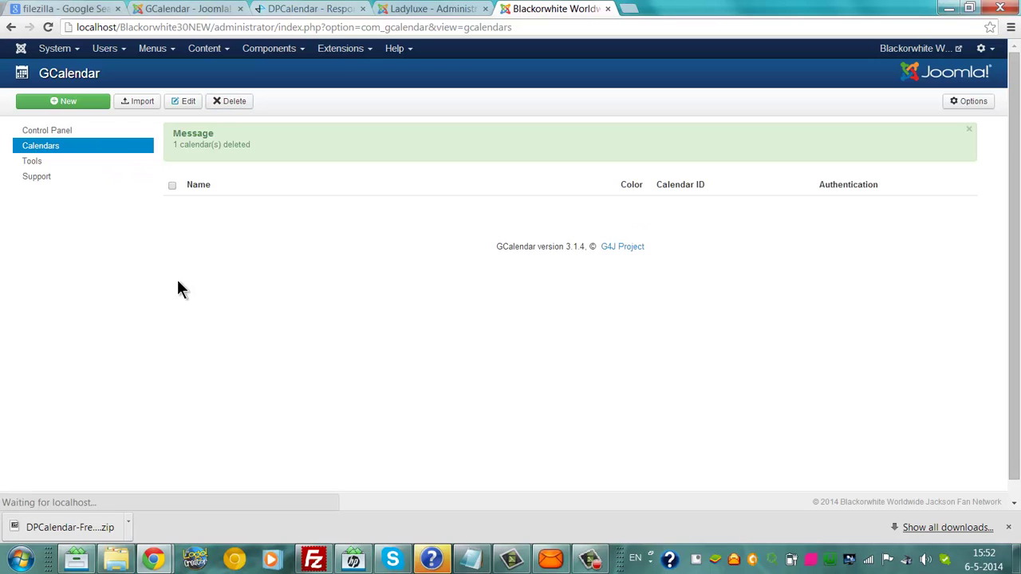
pyautogui.click(38, 148)
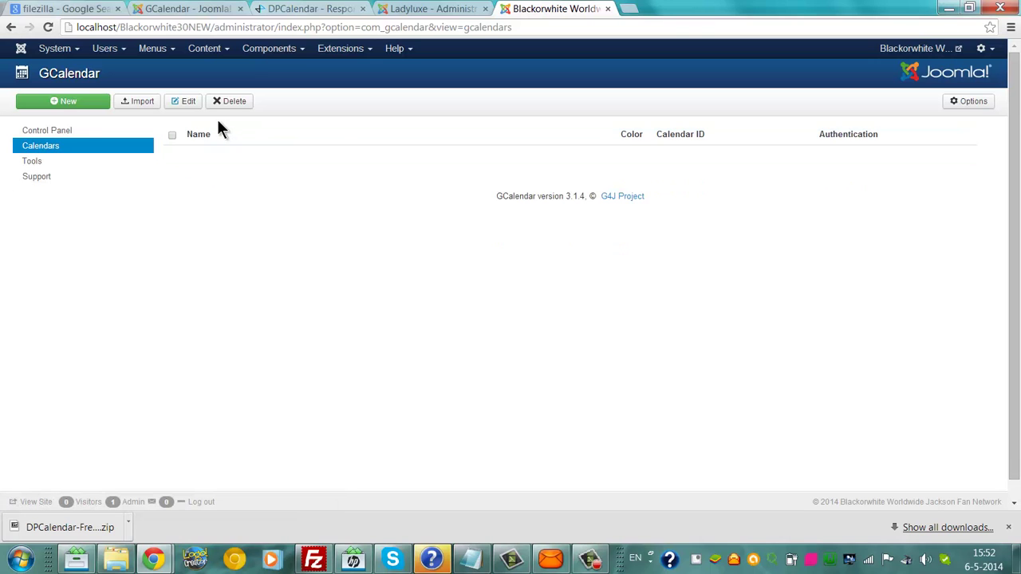
pyautogui.click(66, 104)
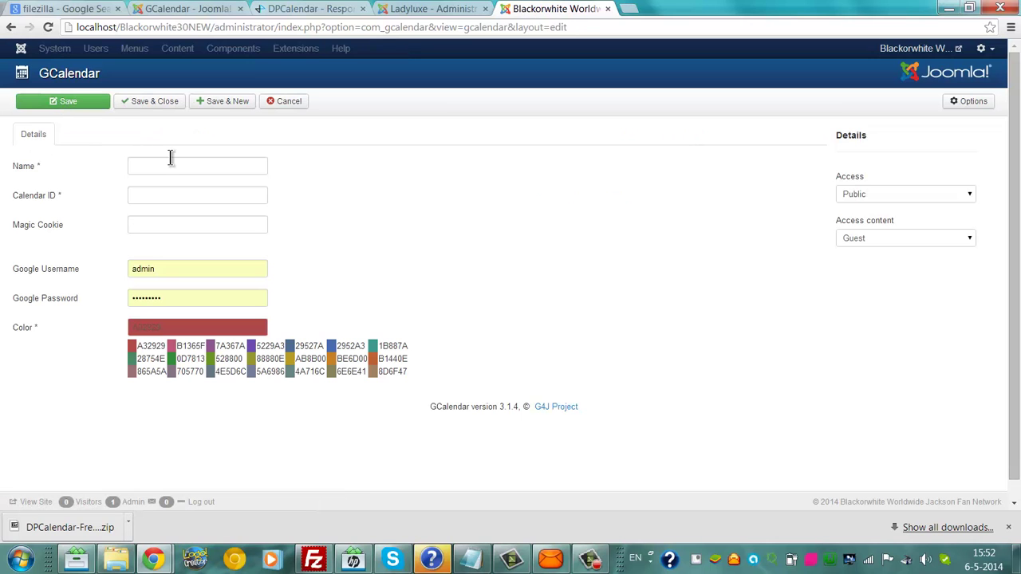
pyautogui.click(11, 27)
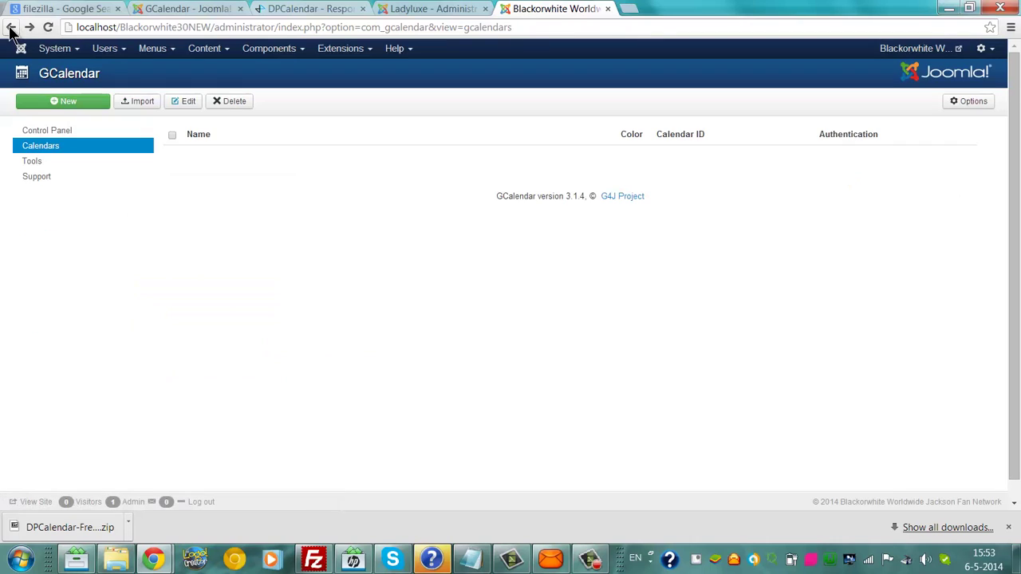
# Step: Start a Google import, replacing the prefilled username with the account e-mail, entering the password, and logging in
pyautogui.click(135, 102)
pyautogui.doubleClick(198, 178)
pyautogui.press('BackSpace')
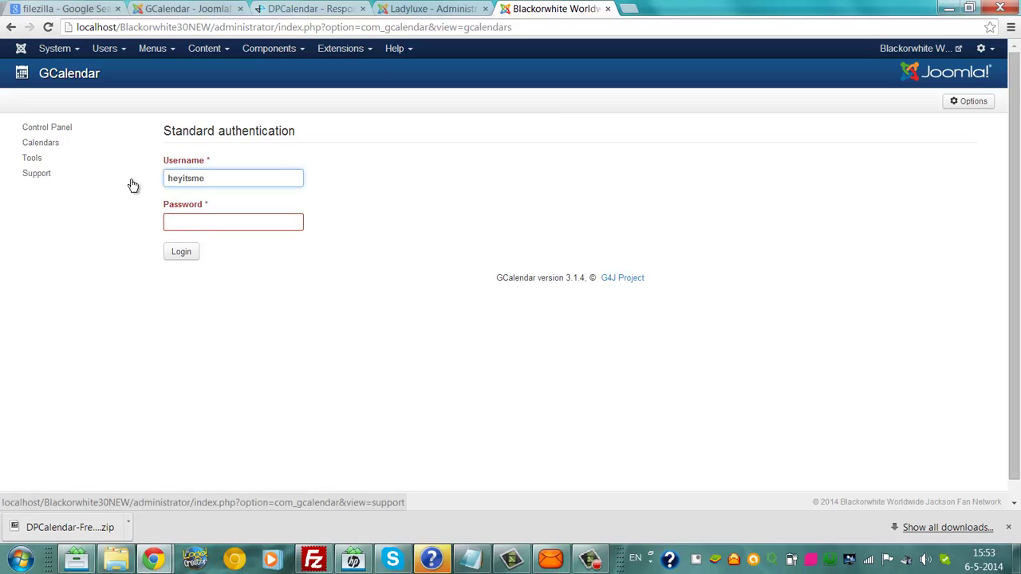
pyautogui.press('Tab')
pyautogui.write('•••')
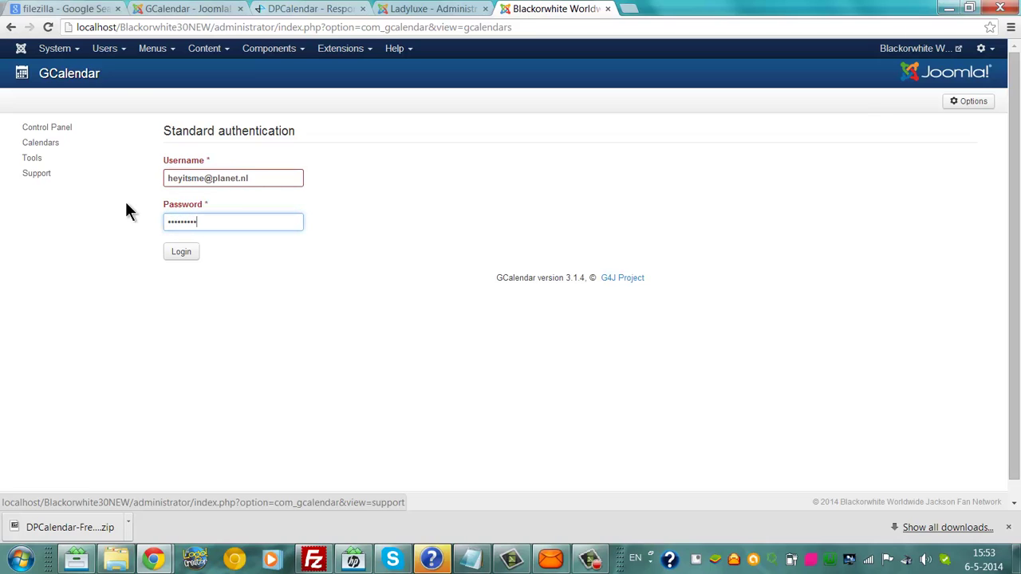
pyautogui.click(177, 252)
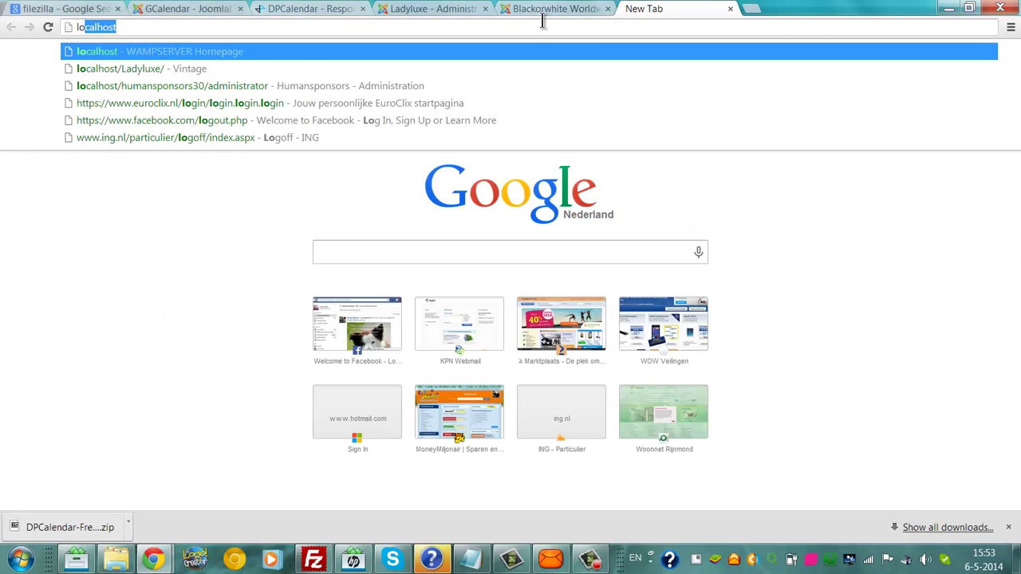
# Step: Load localhost/Blackorwhite30NEW/ in a new tab and scroll to its empty Upcoming Events, pausing the video
pyautogui.write('calhost')
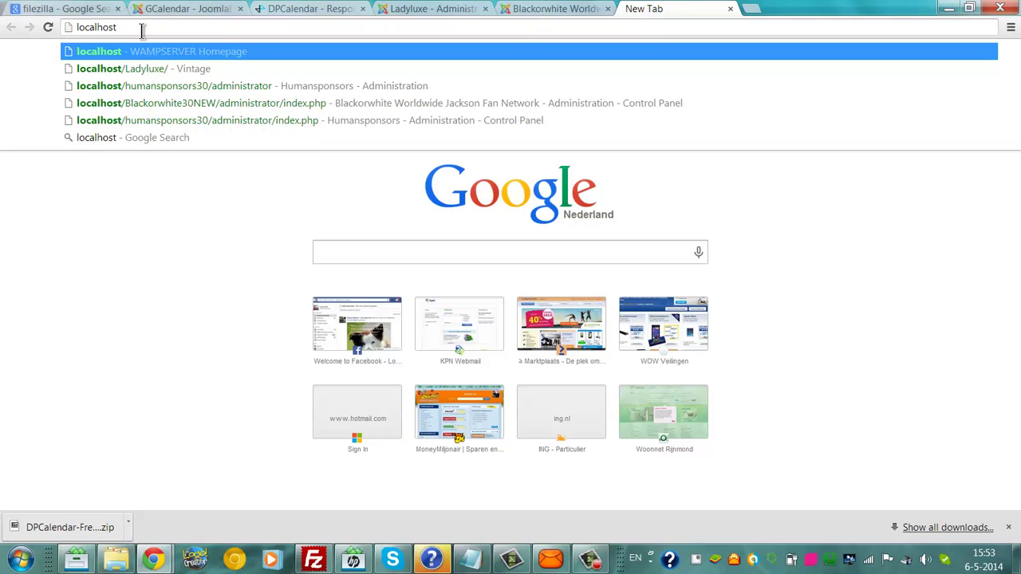
pyautogui.write('/Bl')
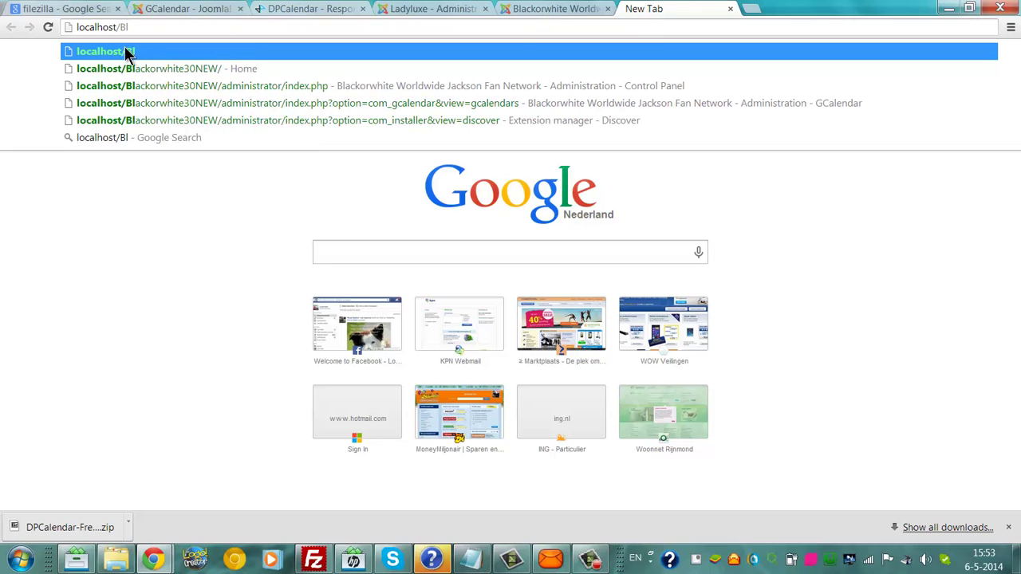
pyautogui.press('Down')
pyautogui.press('Return')
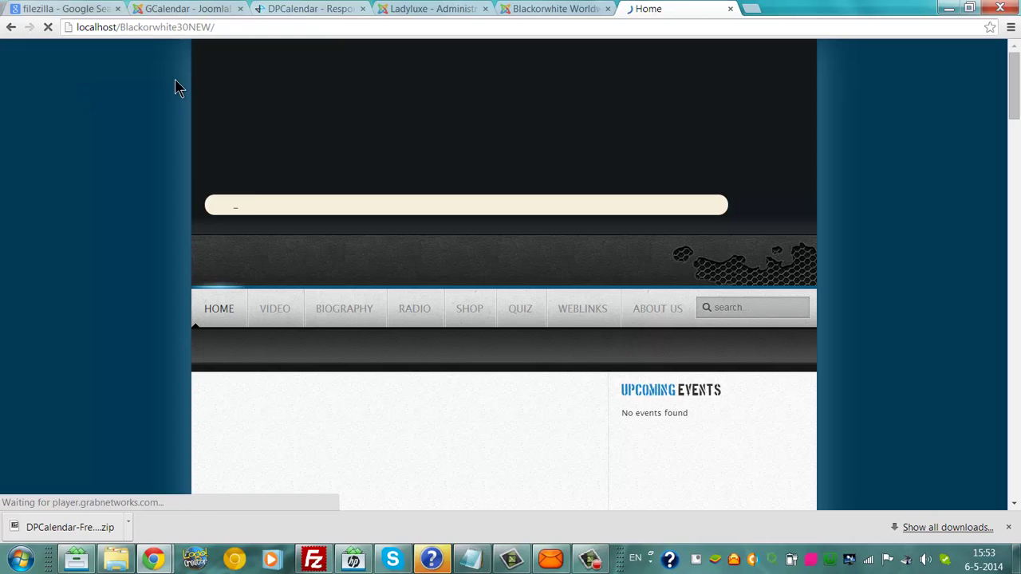
pyautogui.moveTo(1014, 74); pyautogui.dragTo(1017, 125)
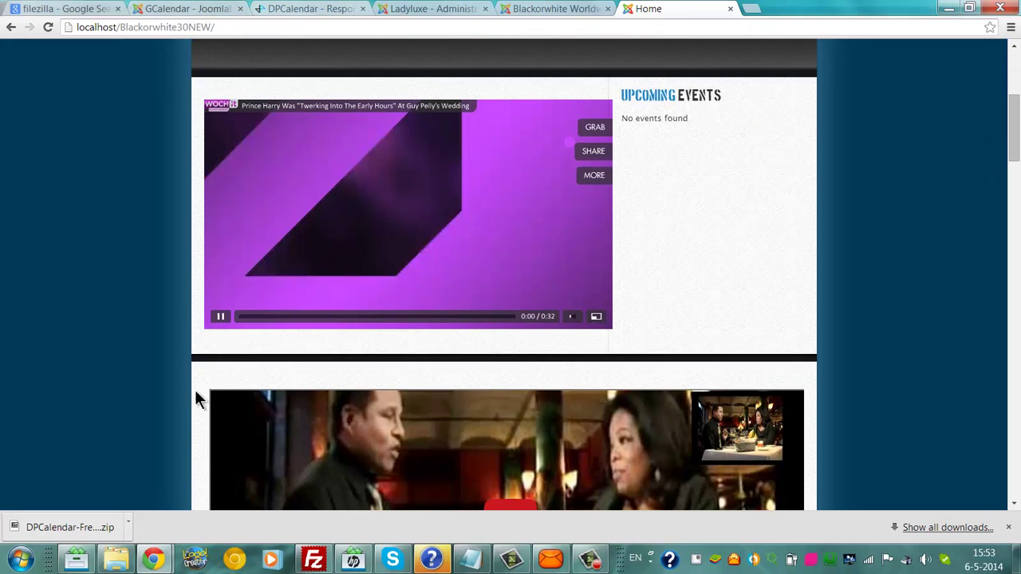
pyautogui.click(221, 317)
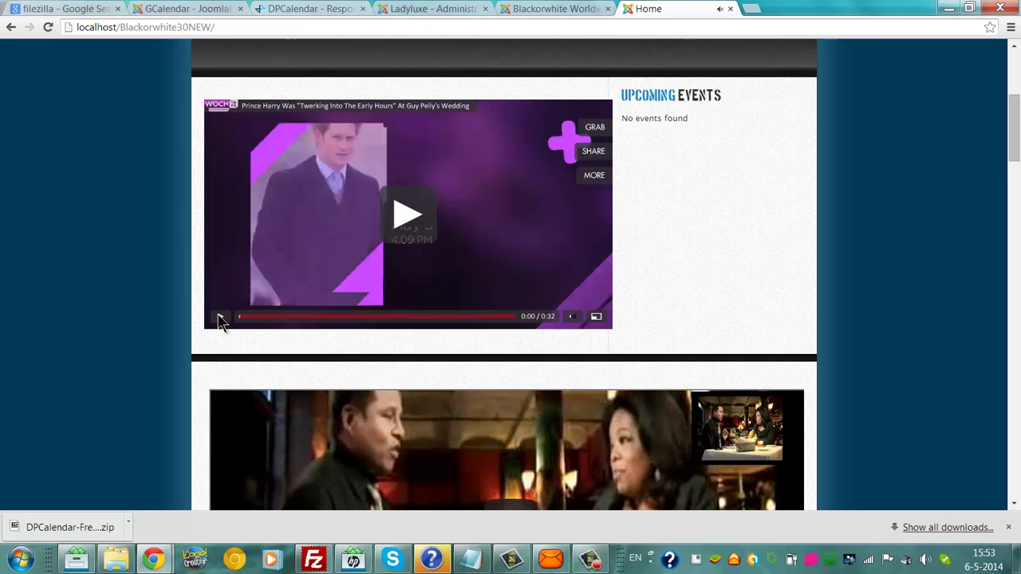
# Step: Glance at the DPCalendar product page and the local home page, then return to the GCalendar import page
pyautogui.click(401, 9)
pyautogui.click(576, 8)
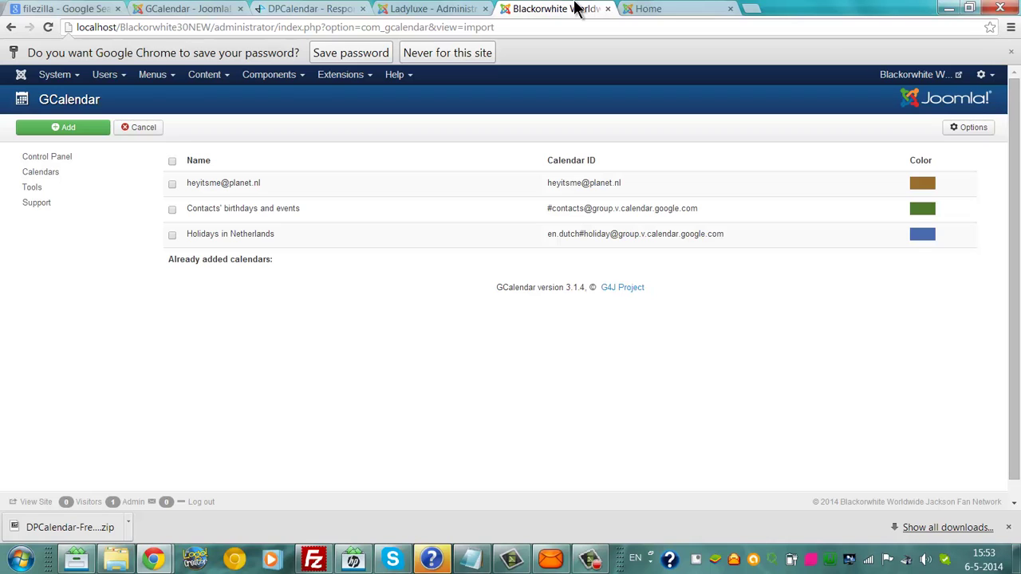
pyautogui.click(360, 8)
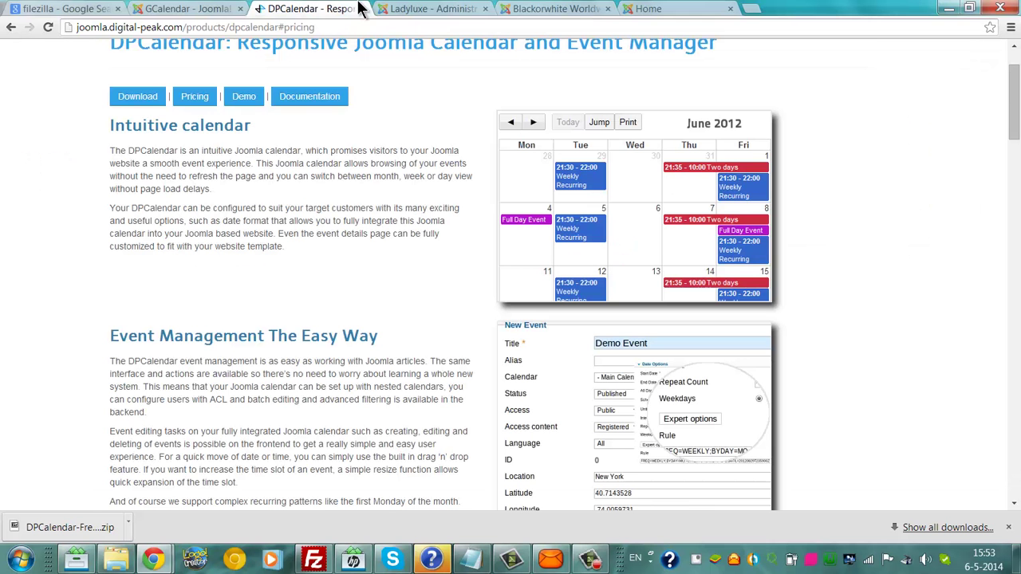
pyautogui.click(590, 8)
pyautogui.click(641, 8)
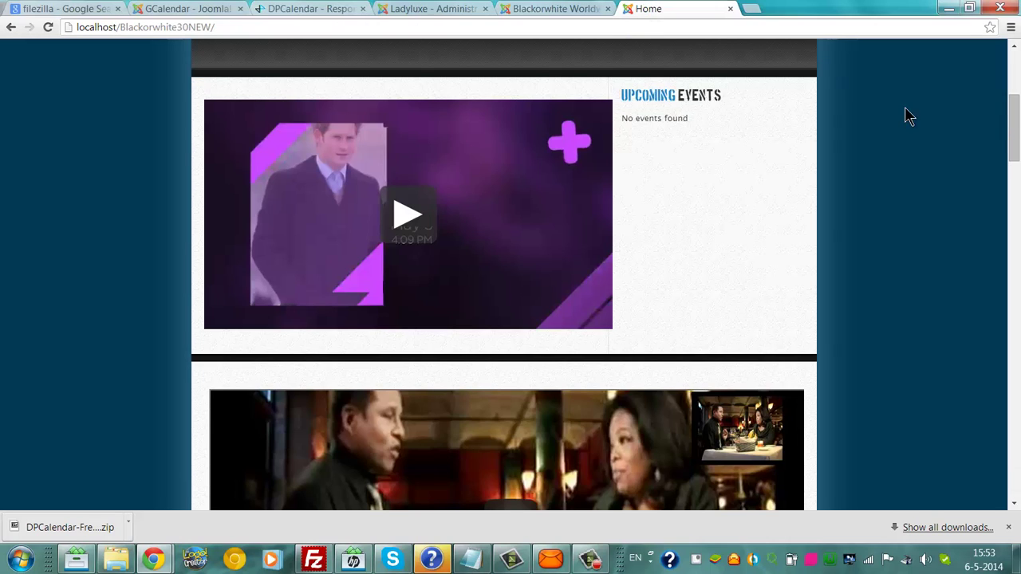
pyautogui.moveTo(1013, 107); pyautogui.dragTo(1002, 52)
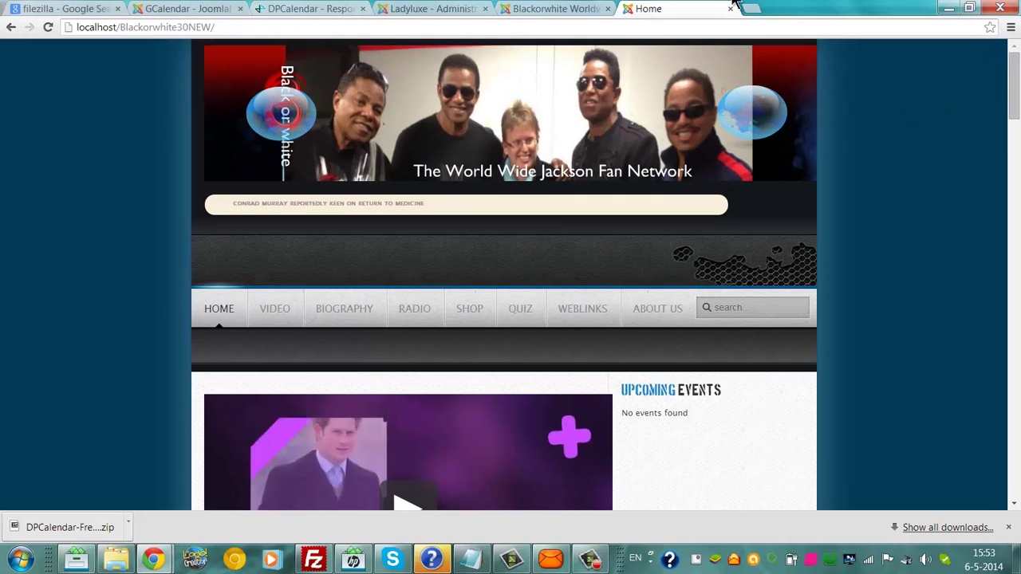
pyautogui.click(577, 8)
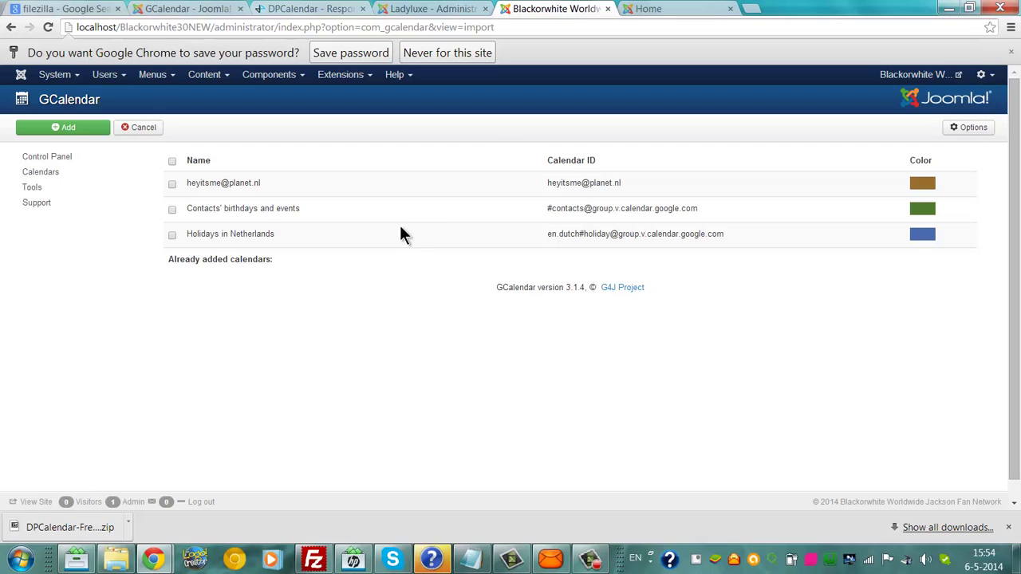
# Step: In the first tab, load blackorwhite.nl and scroll to Upcoming Events showing the 06.12.2014 event
pyautogui.click(84, 9)
pyautogui.click(124, 27)
pyautogui.write('bl')
pyautogui.click(126, 69)
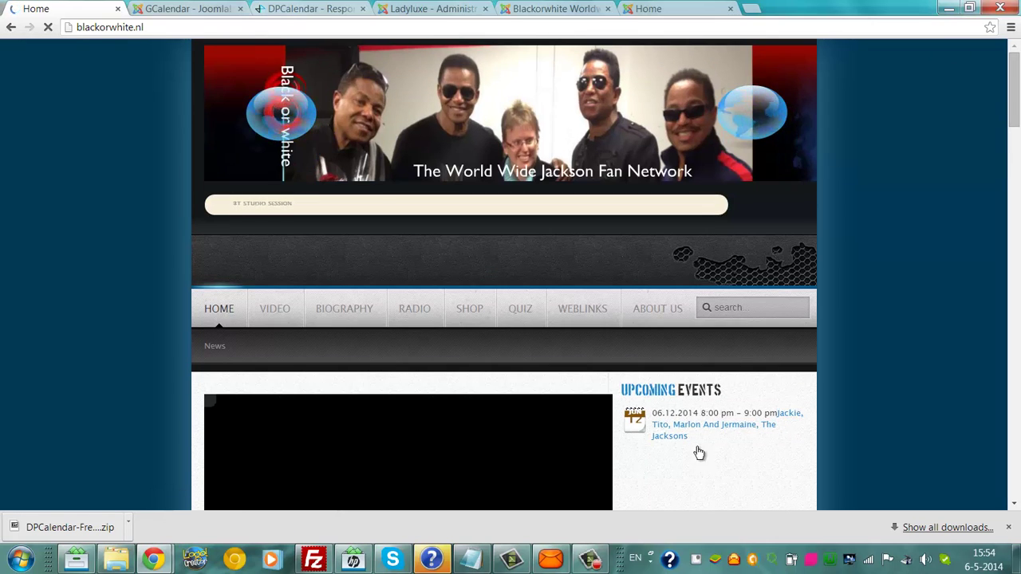
pyautogui.moveTo(1017, 79); pyautogui.dragTo(1017, 109)
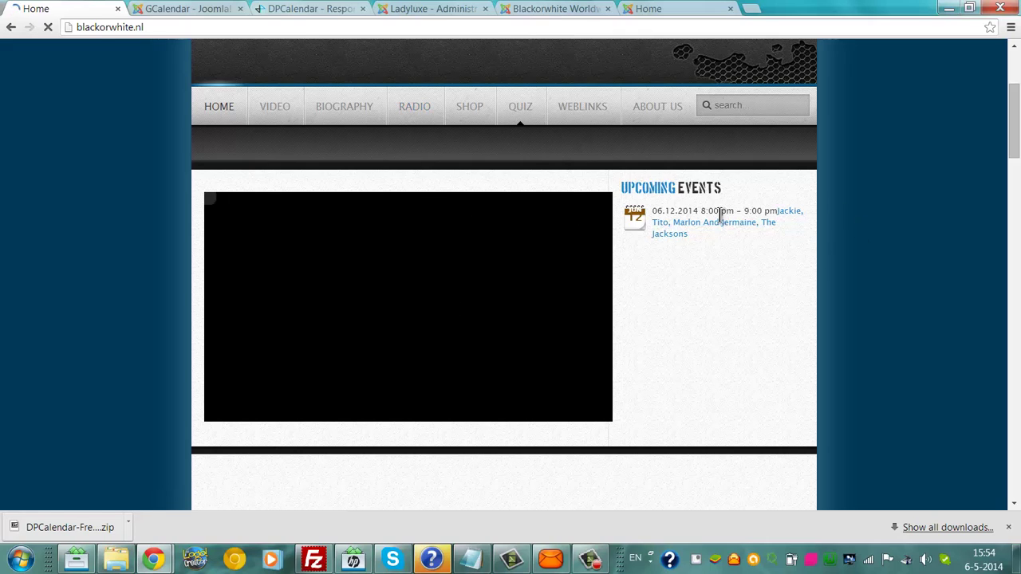
# Step: Close the live site, scroll through the DPCalendar product page, and return to the GCalendar import tab
pyautogui.click(117, 9)
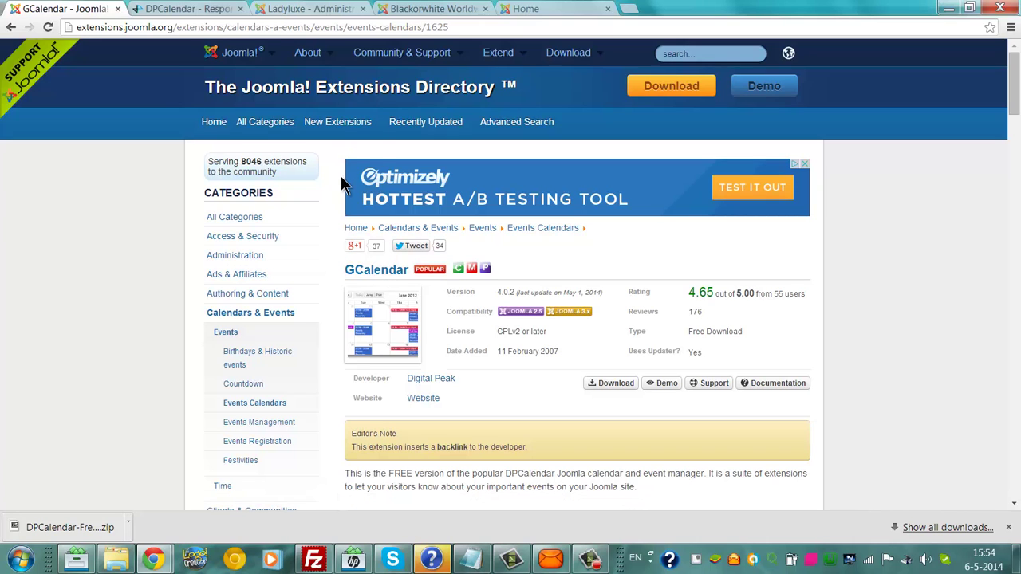
pyautogui.click(190, 9)
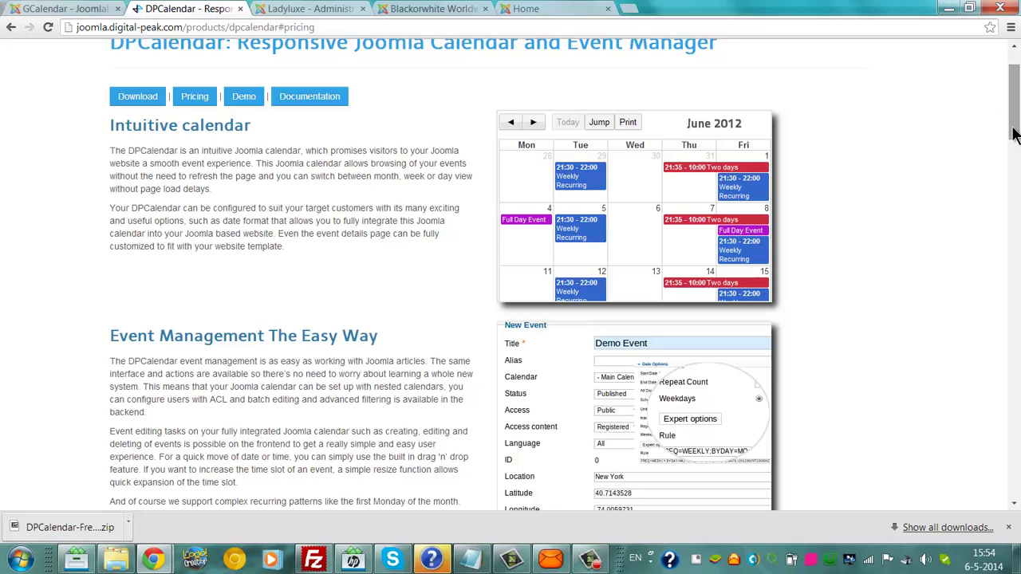
pyautogui.moveTo(1013, 135); pyautogui.dragTo(985, 93)
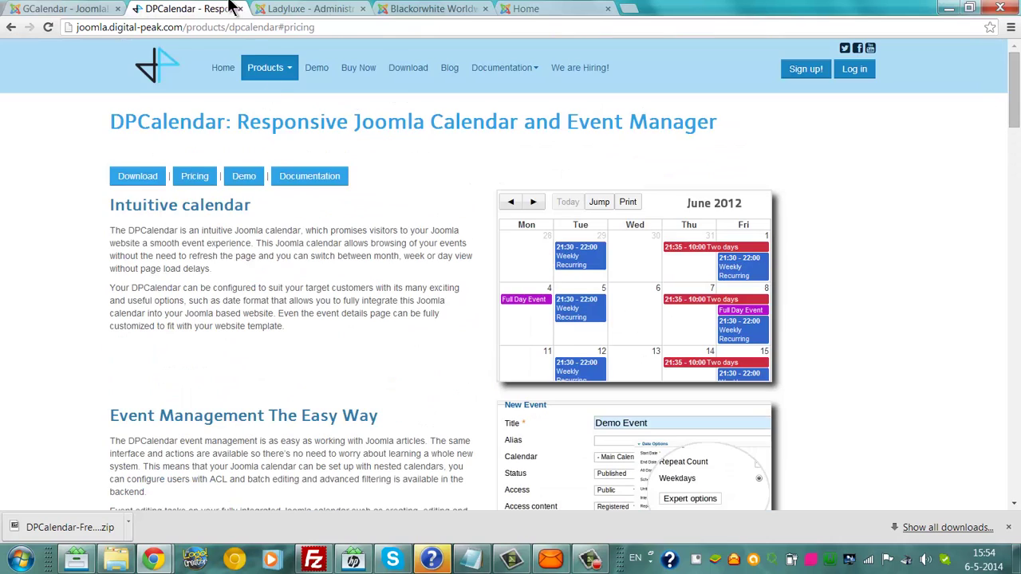
pyautogui.click(405, 8)
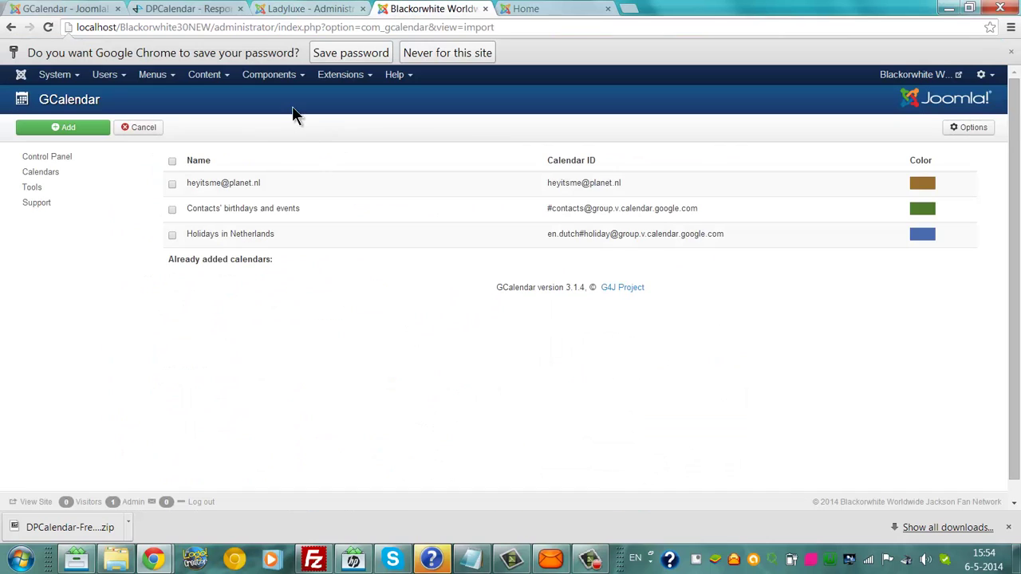
# Step: Open the Extension Manager's Manage list of installed extensions
pyautogui.click(271, 78)
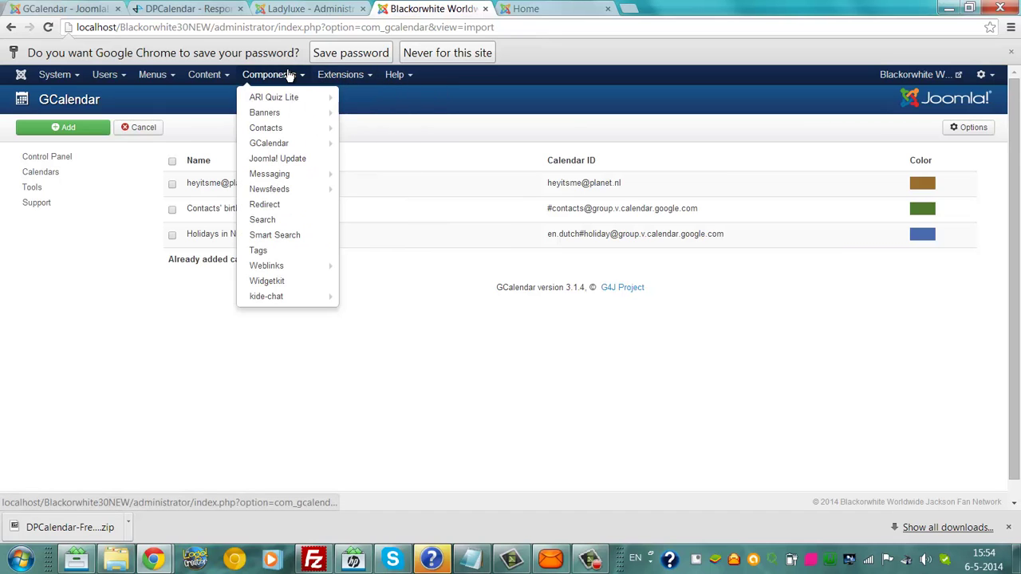
pyautogui.moveTo(284, 145)
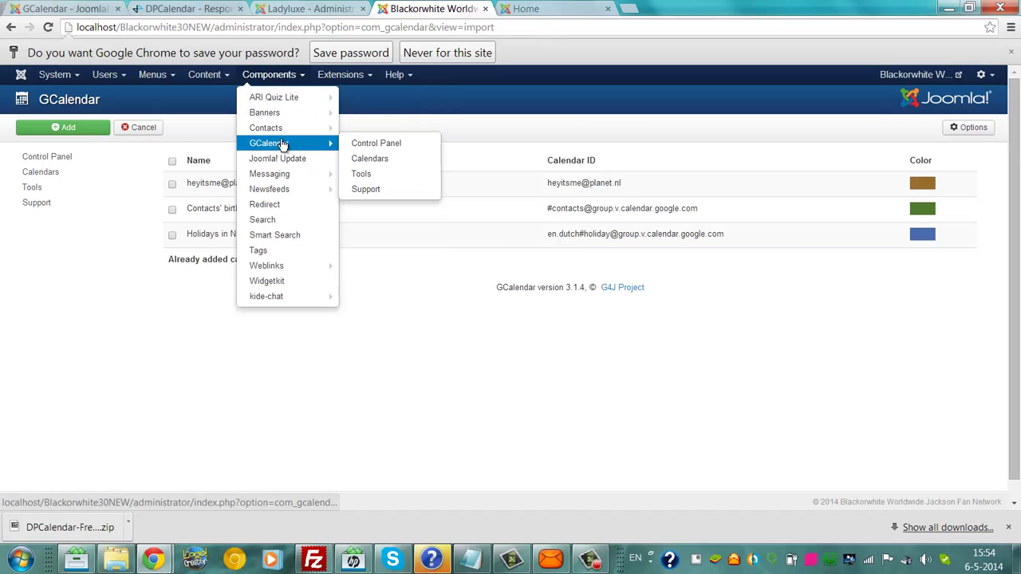
pyautogui.click(340, 77)
pyautogui.click(341, 99)
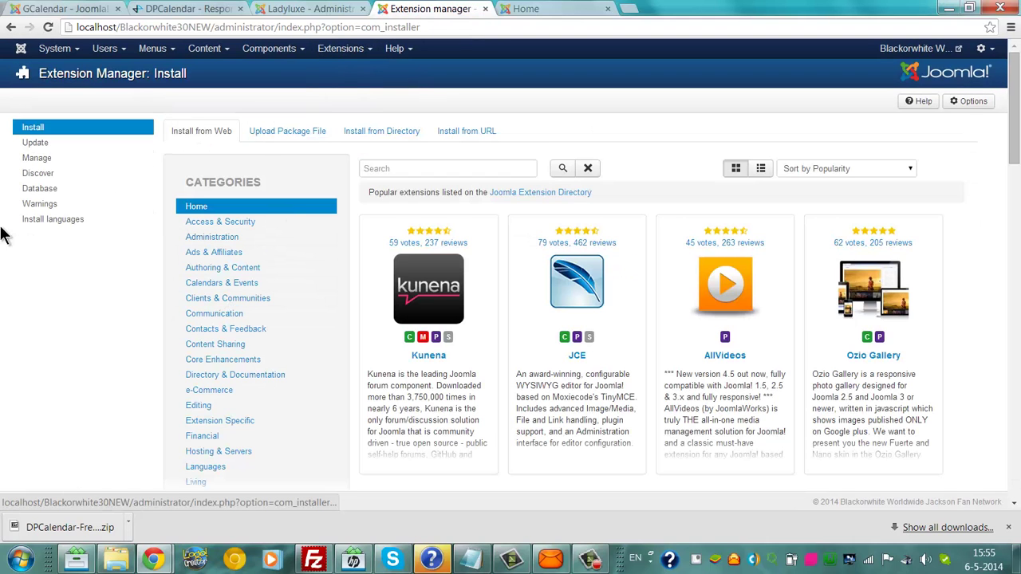
pyautogui.click(33, 162)
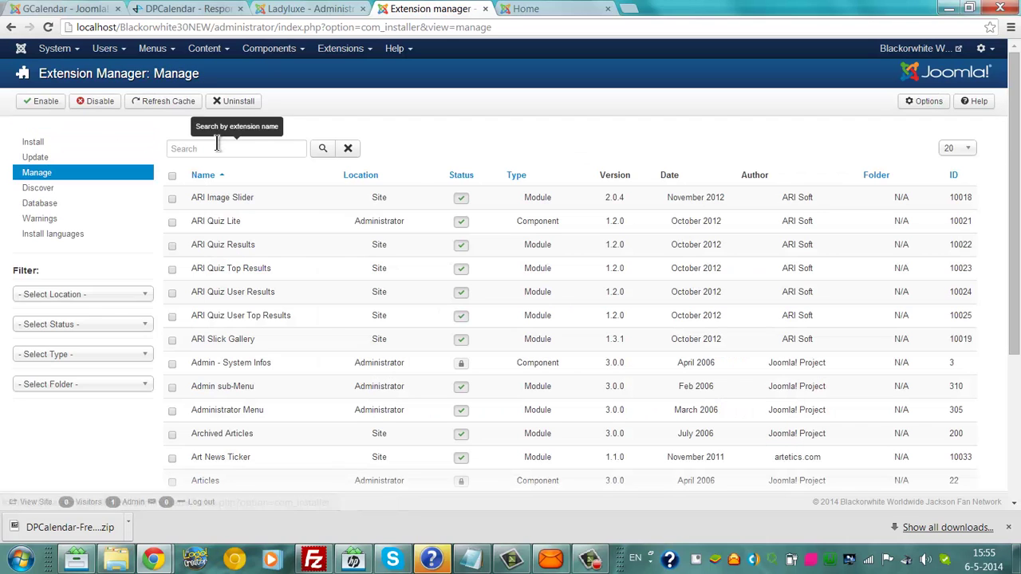
# Step: Search for 'gcalendar', select all seven matching extensions, and uninstall them
pyautogui.click(217, 148)
pyautogui.write('gcalendar')
pyautogui.press('Return')
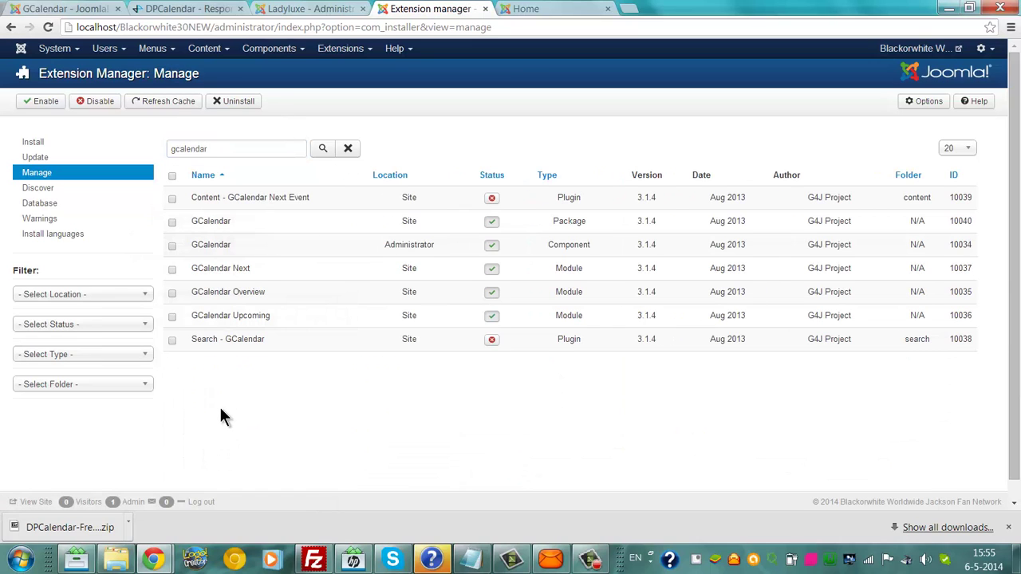
pyautogui.click(174, 177)
pyautogui.click(239, 102)
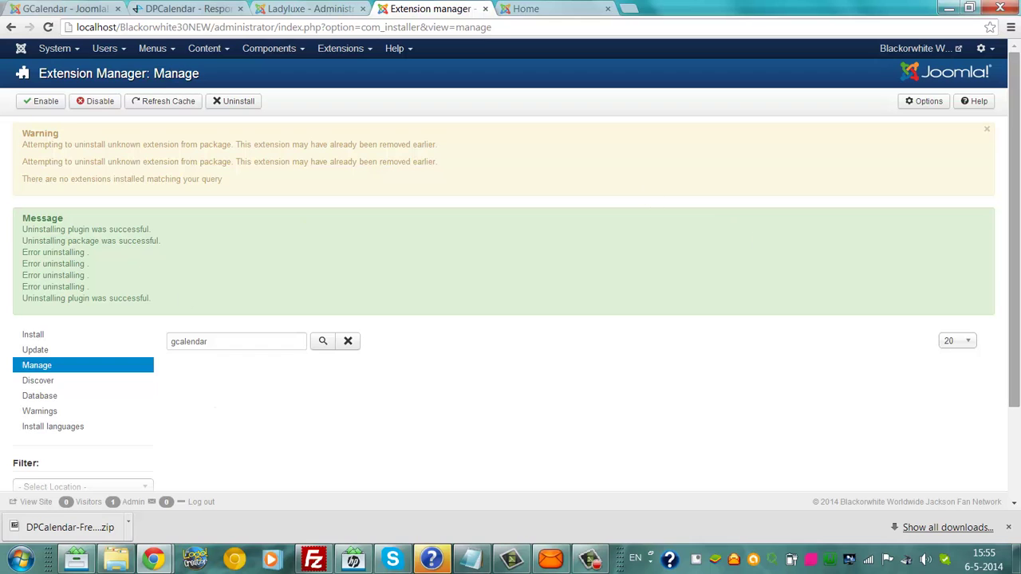
pyautogui.scroll(-1, 305, 223)
pyautogui.scroll(-3, 510, 239)
pyautogui.scroll(4, 511, 239)
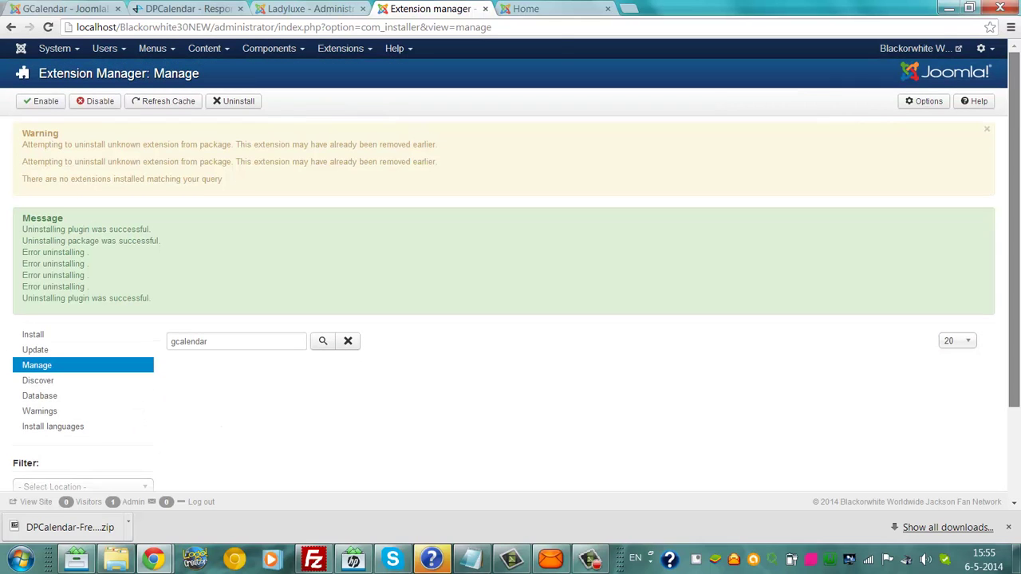
# Step: Open the Extension Manager's Upload Package File tab
pyautogui.click(269, 49)
pyautogui.moveTo(275, 85)
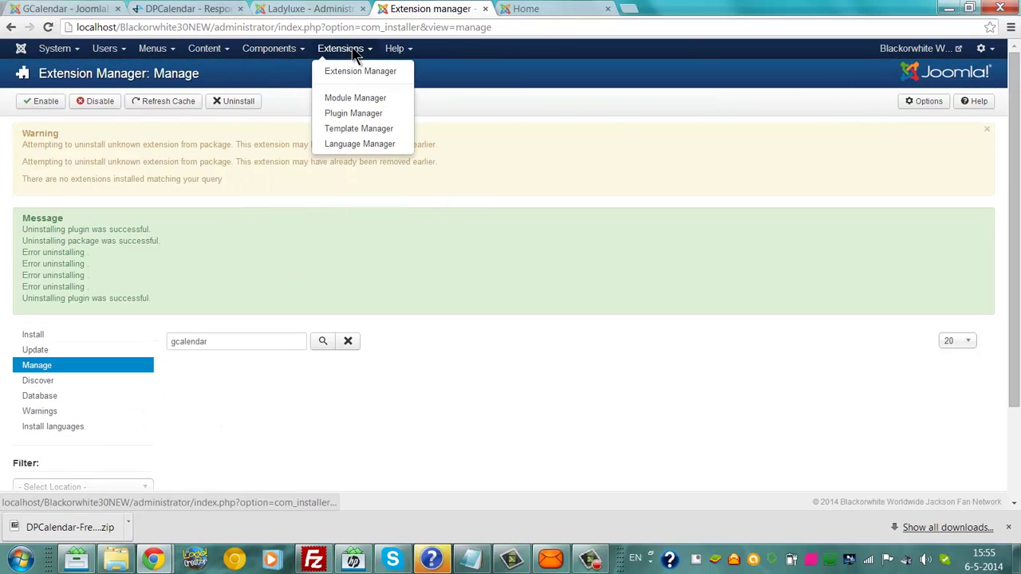
pyautogui.click(354, 52)
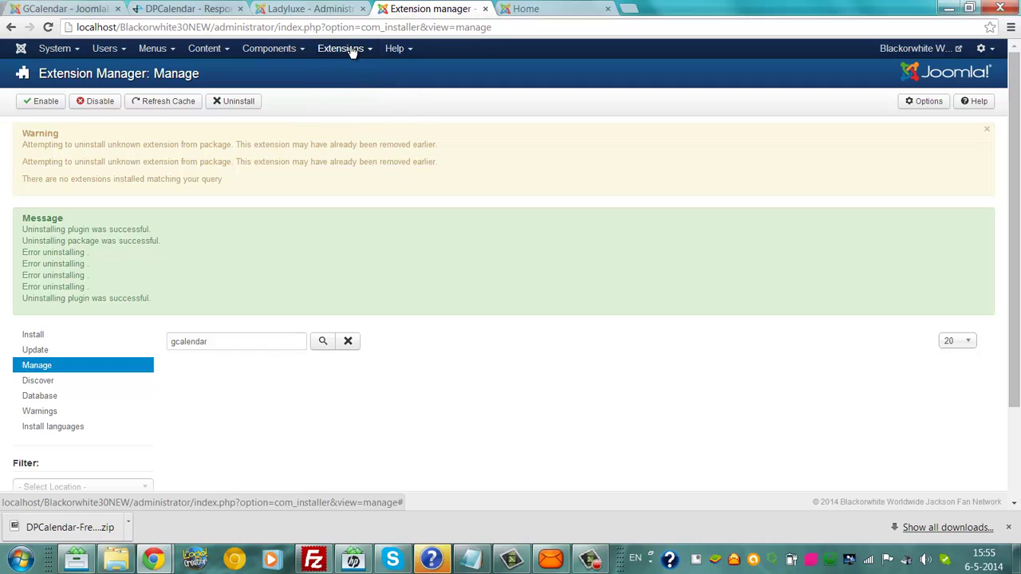
pyautogui.click(353, 51)
pyautogui.click(354, 71)
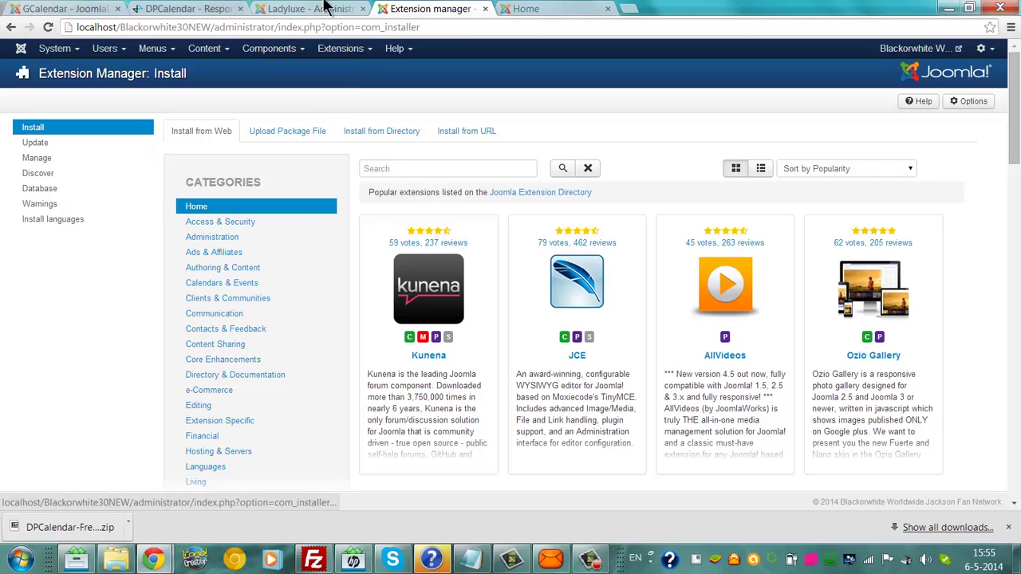
pyautogui.click(329, 53)
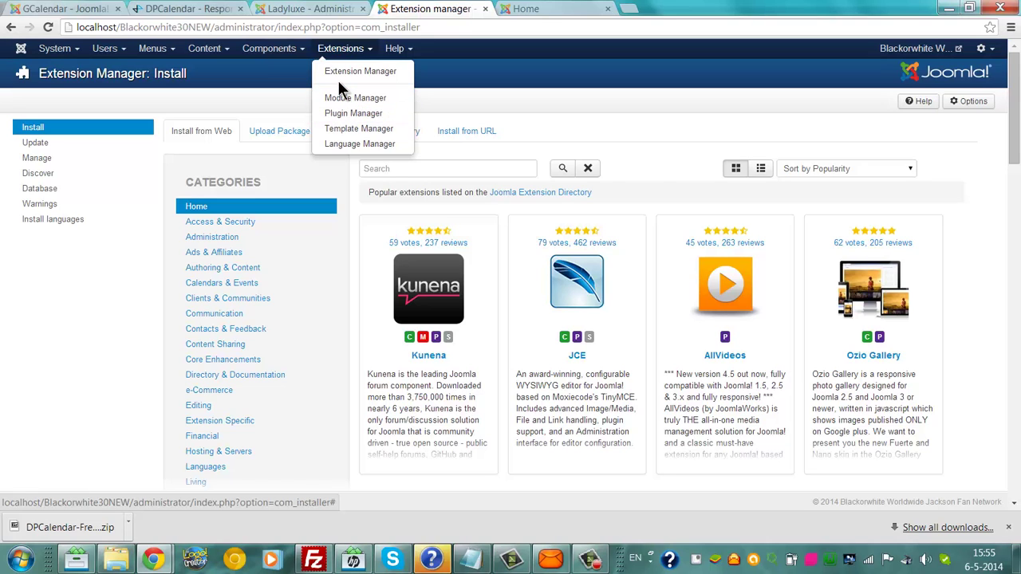
pyautogui.click(263, 131)
# Step: Choose DPCalendar-Free_4_0_2.zip from the user's Downloads folder on C: and upload and install it
pyautogui.click(295, 209)
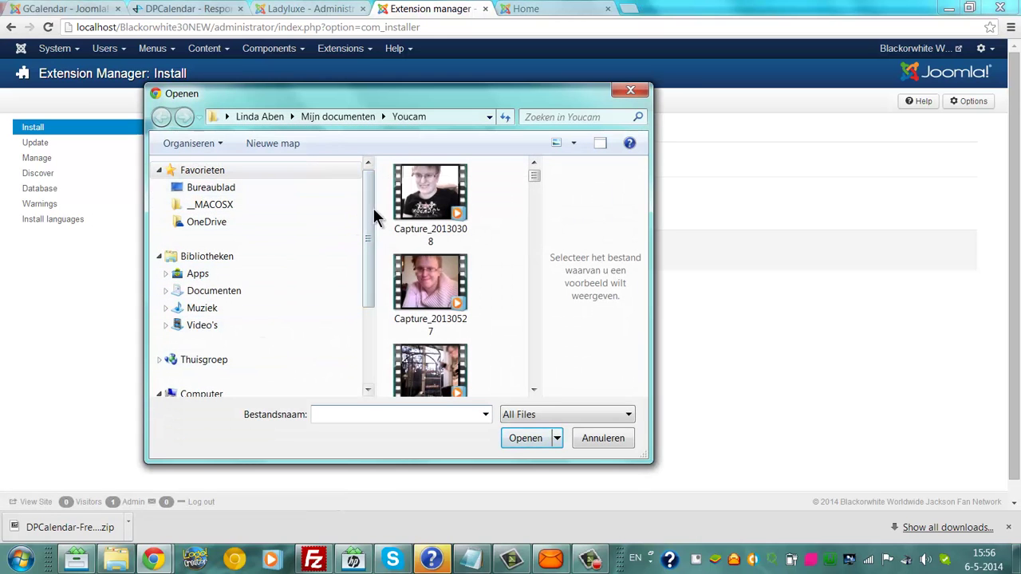
pyautogui.moveTo(371, 216); pyautogui.dragTo(372, 326)
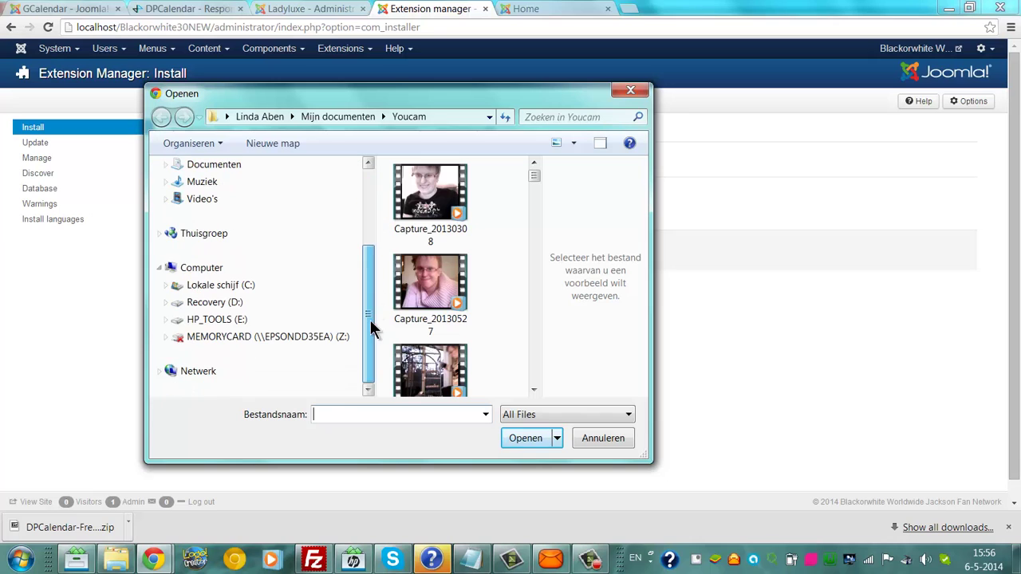
pyautogui.click(246, 285)
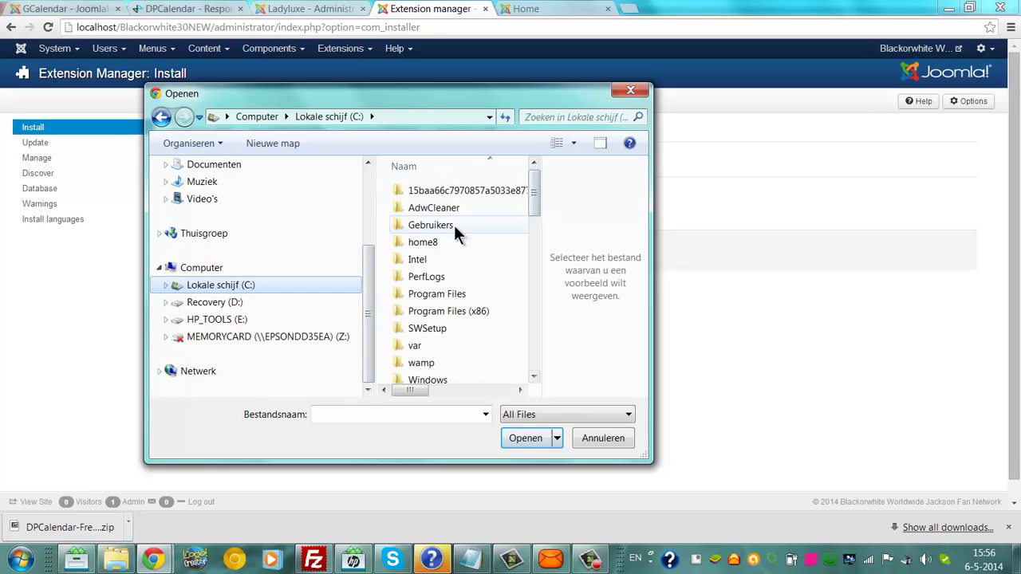
pyautogui.doubleClick(454, 225)
pyautogui.doubleClick(467, 190)
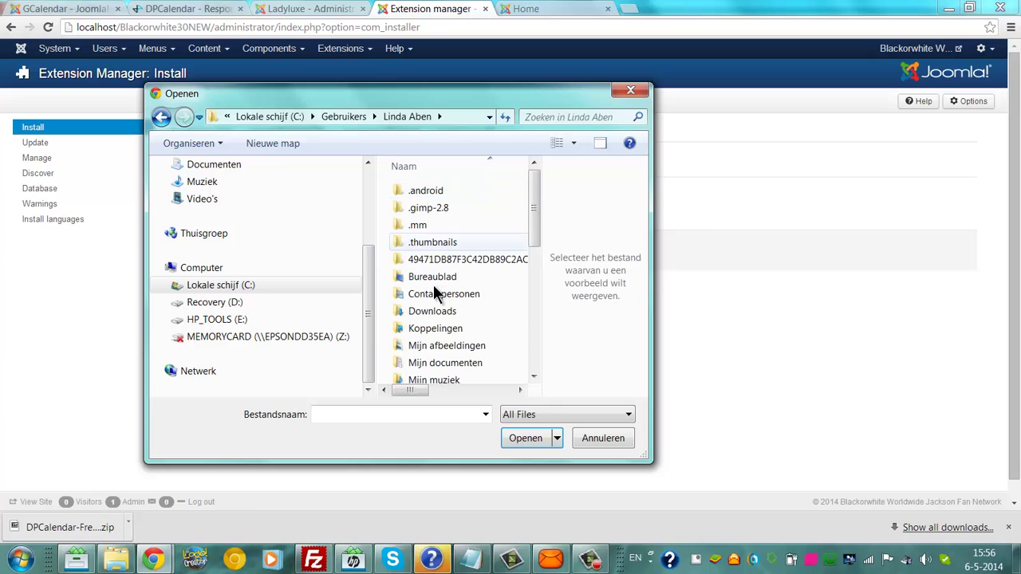
pyautogui.doubleClick(429, 315)
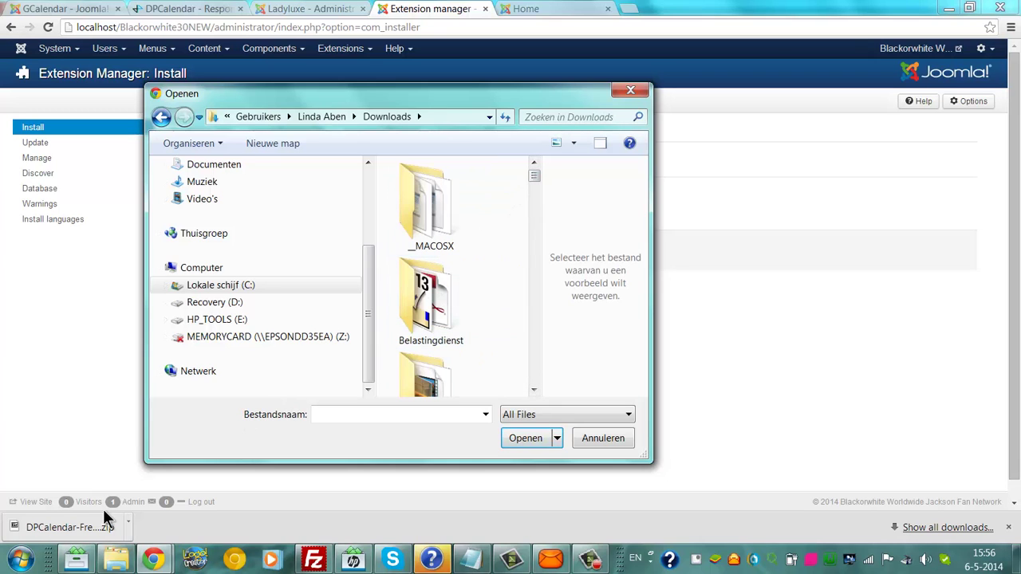
pyautogui.moveTo(535, 176); pyautogui.dragTo(557, 263)
pyautogui.click(467, 262)
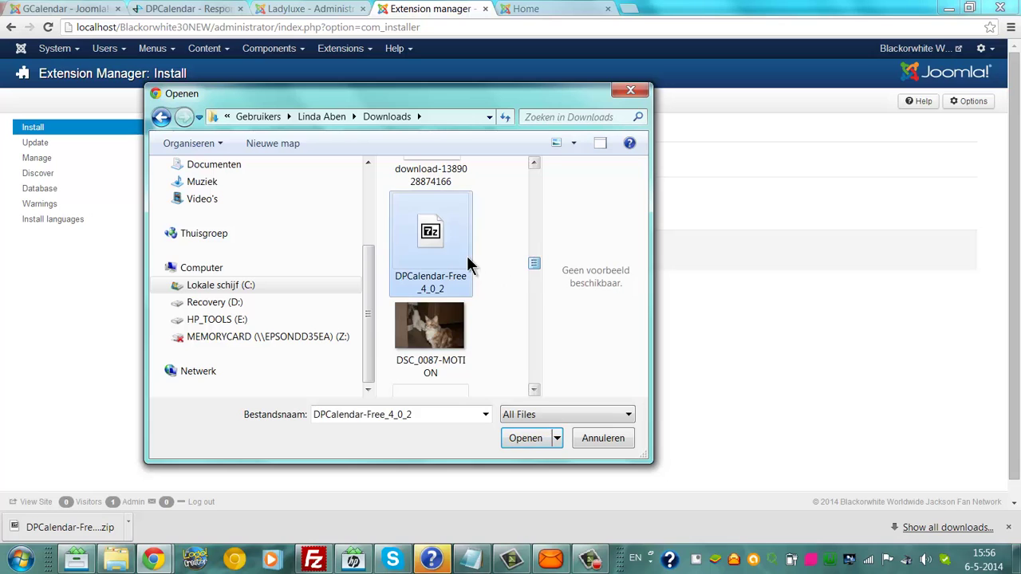
pyautogui.click(518, 439)
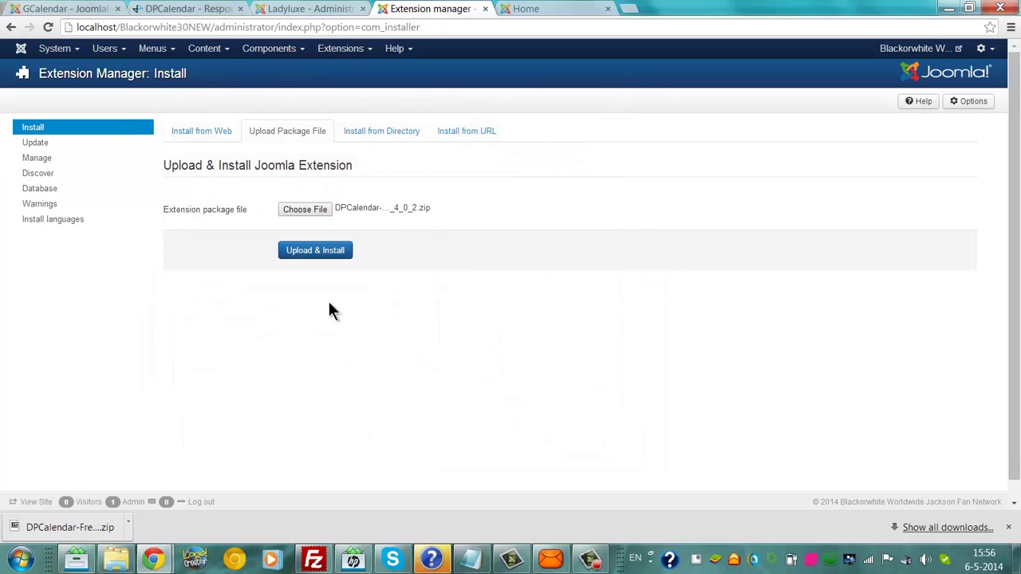
pyautogui.click(303, 255)
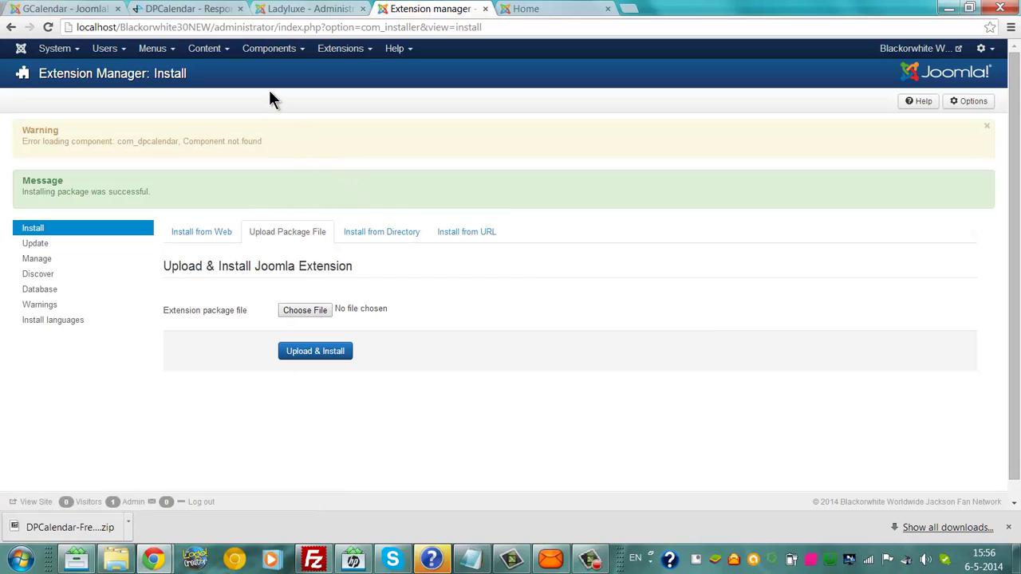
# Step: Open the DPCalendar component, hit the 404 'Component not found' error, and return to the control panel
pyautogui.click(263, 51)
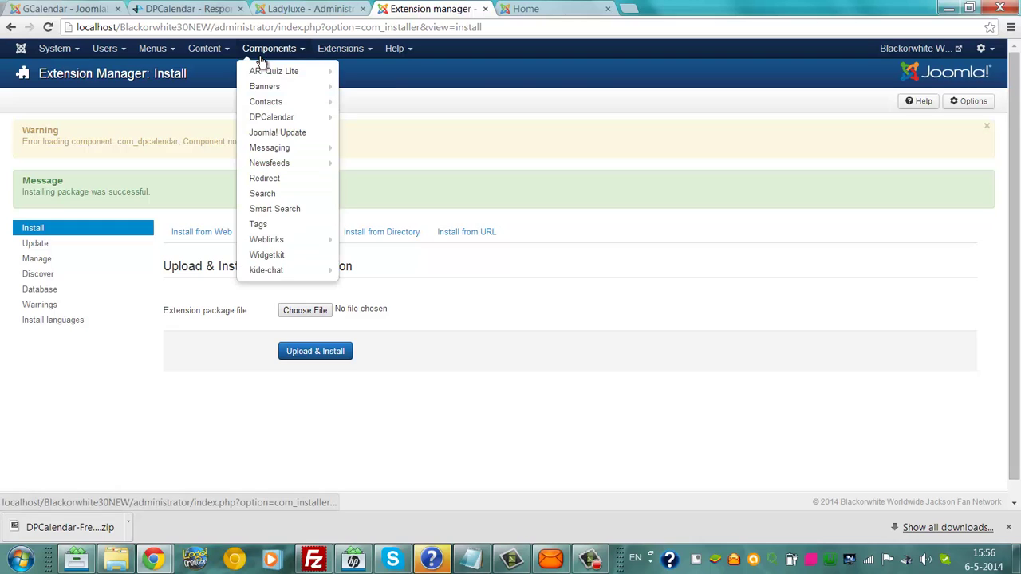
pyautogui.click(281, 118)
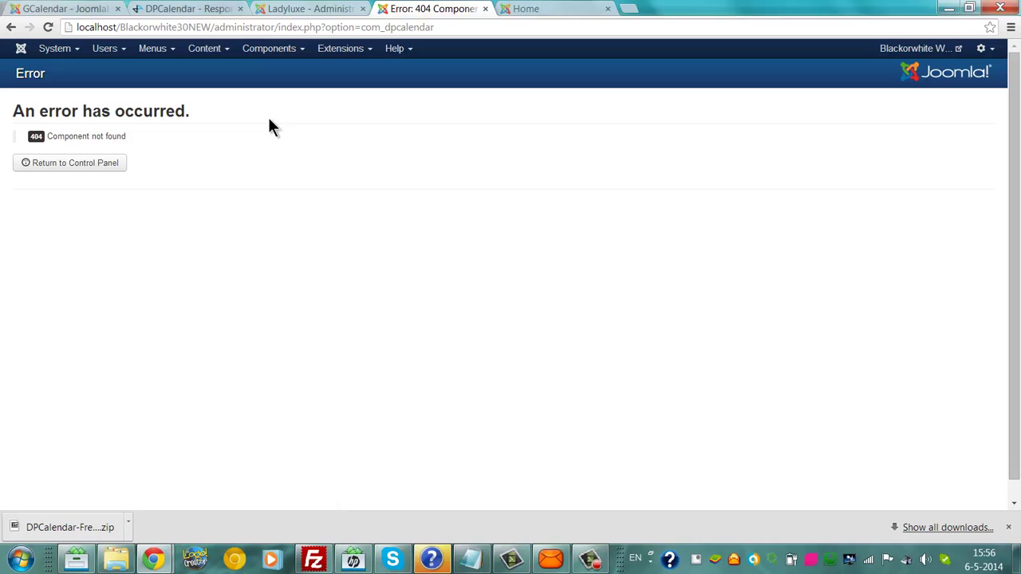
pyautogui.click(117, 165)
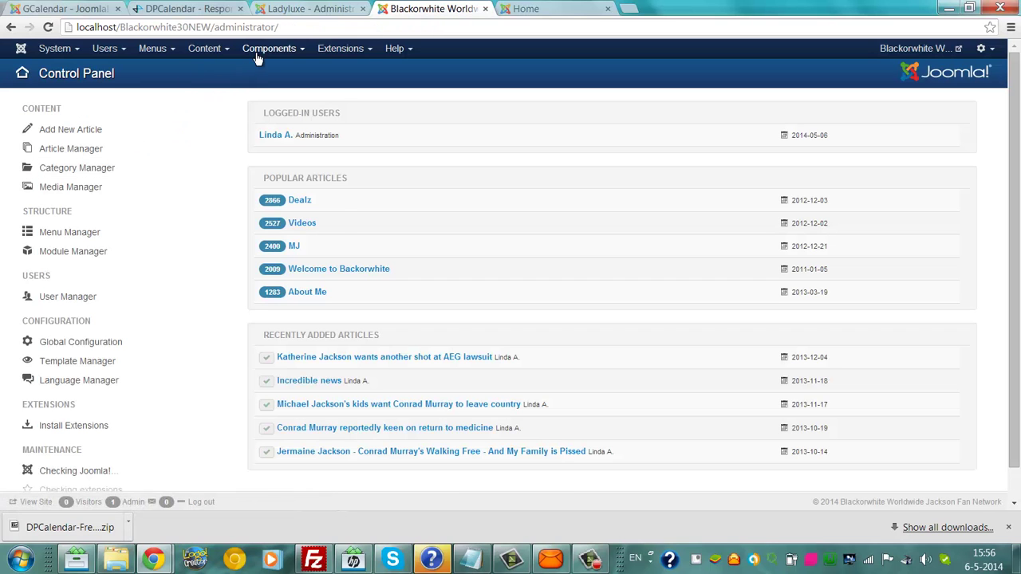
# Step: Try DPCalendar's Events page, also a 404, then reopen the Extension Manager install page
pyautogui.click(267, 49)
pyautogui.moveTo(275, 118)
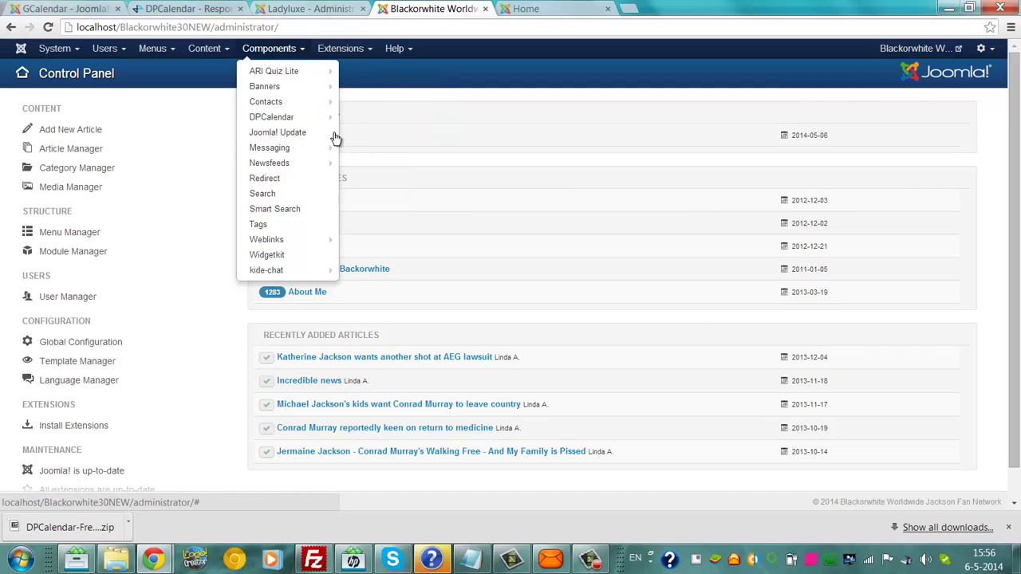
pyautogui.click(356, 133)
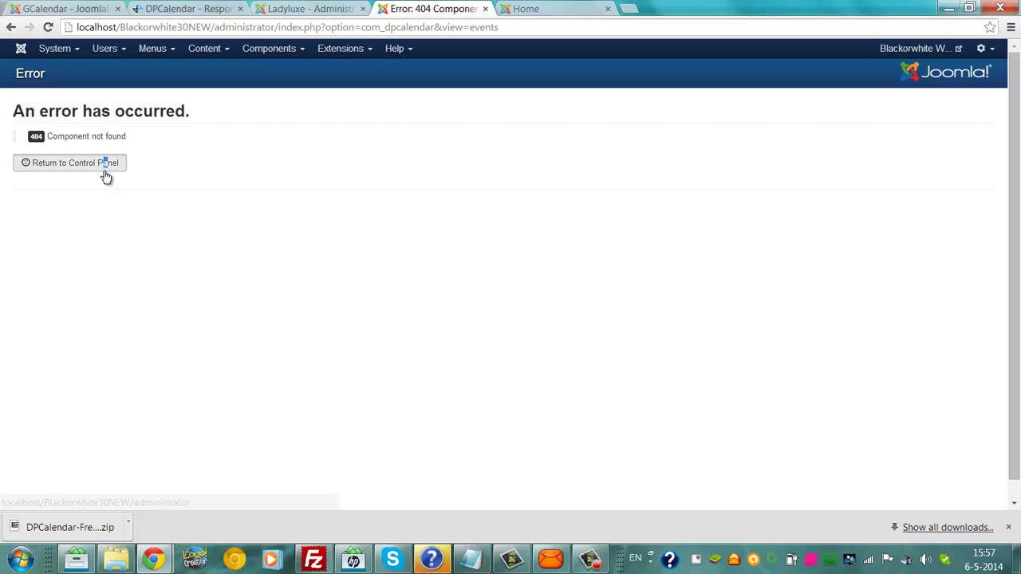
pyautogui.click(104, 169)
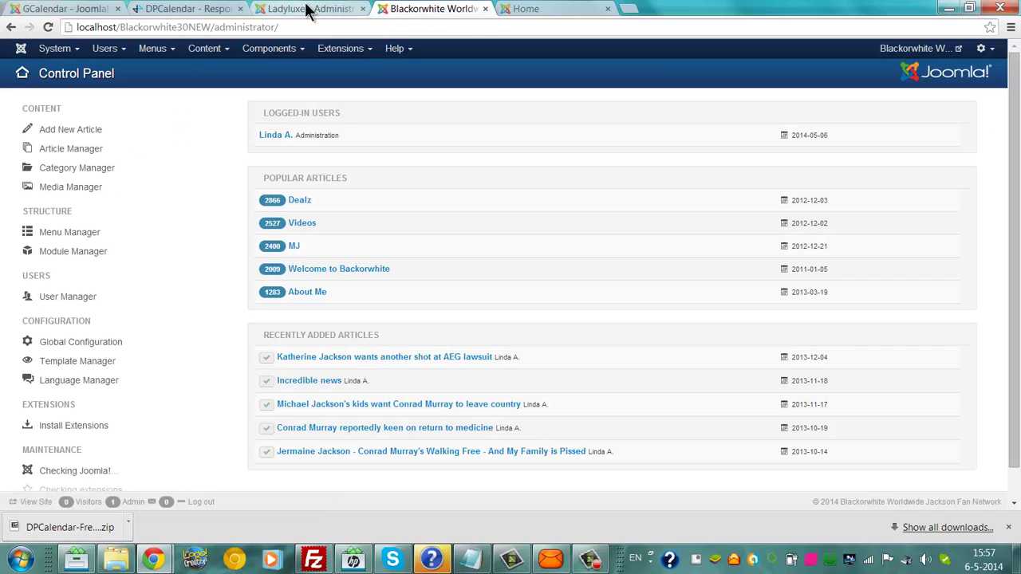
pyautogui.click(349, 50)
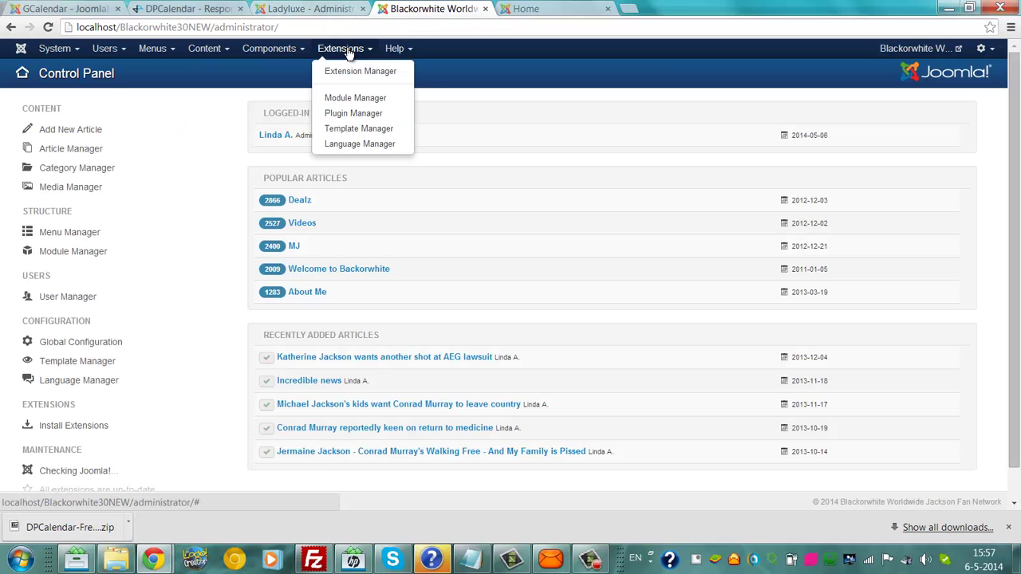
pyautogui.click(351, 72)
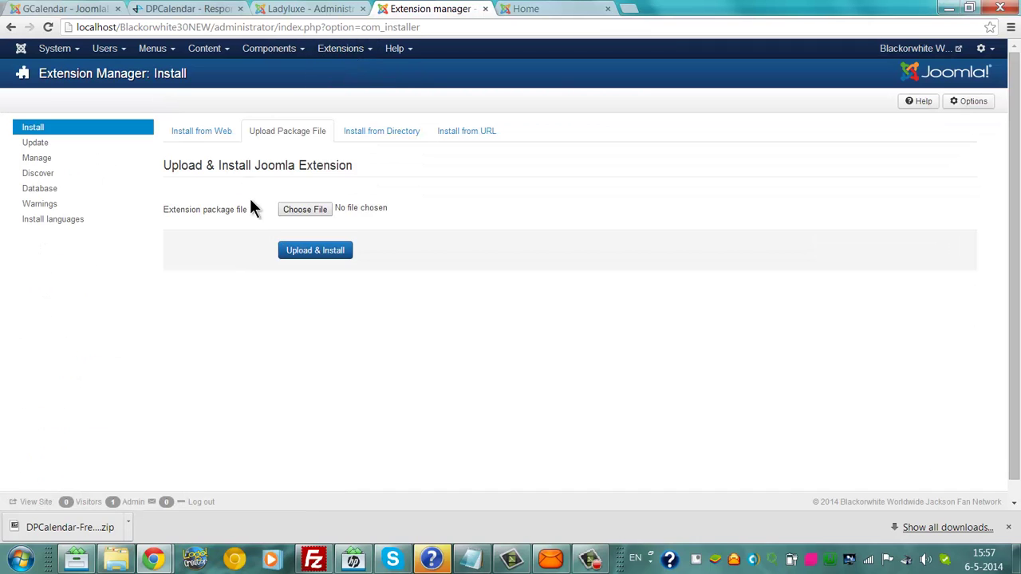
# Step: Re-upload DPCalendar-Free_4_0_2.zip from Downloads and install it, getting 'Installing package was successful'
pyautogui.click(292, 210)
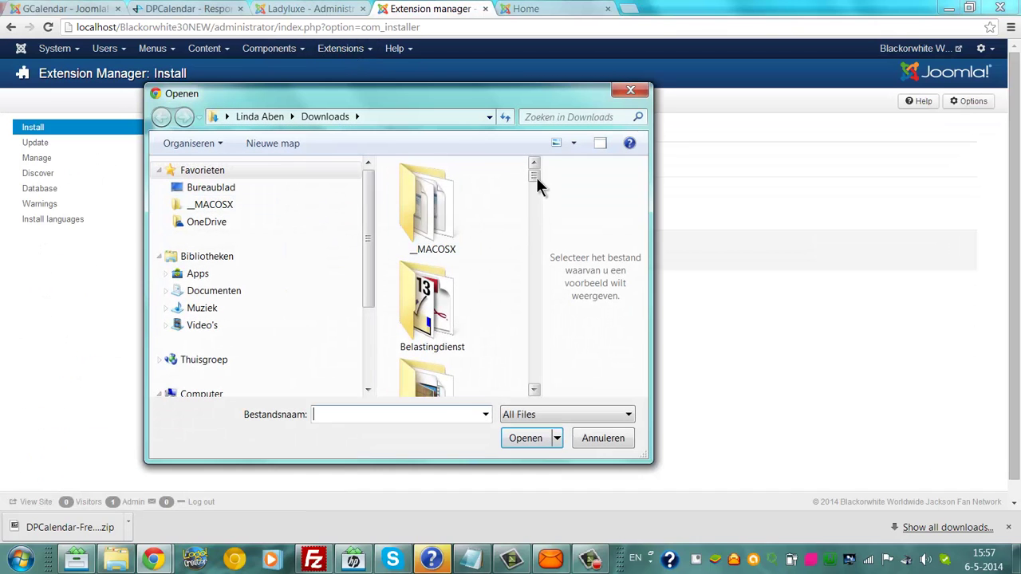
pyautogui.moveTo(537, 179); pyautogui.dragTo(464, 245)
pyautogui.click(464, 245)
pyautogui.click(523, 438)
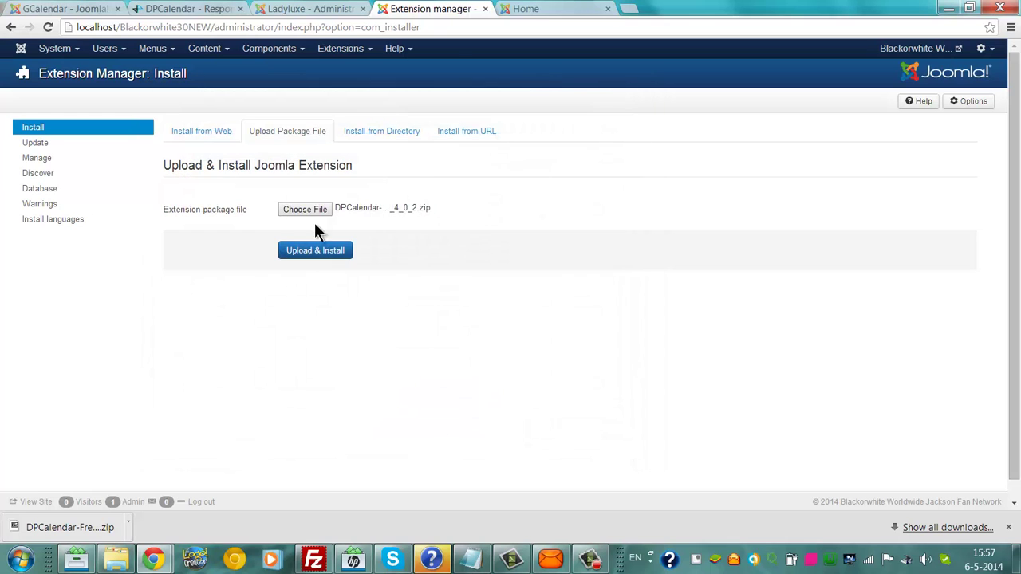
pyautogui.click(310, 249)
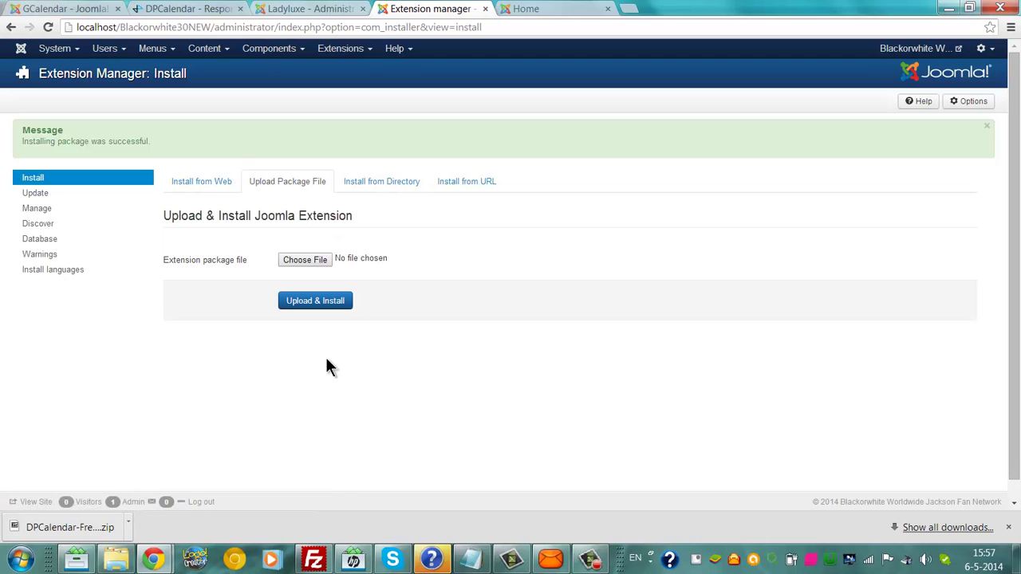
# Step: Open DPCalendar and then its Locations page, both giving 404 'Component not found', and select the error text
pyautogui.click(267, 50)
pyautogui.click(275, 118)
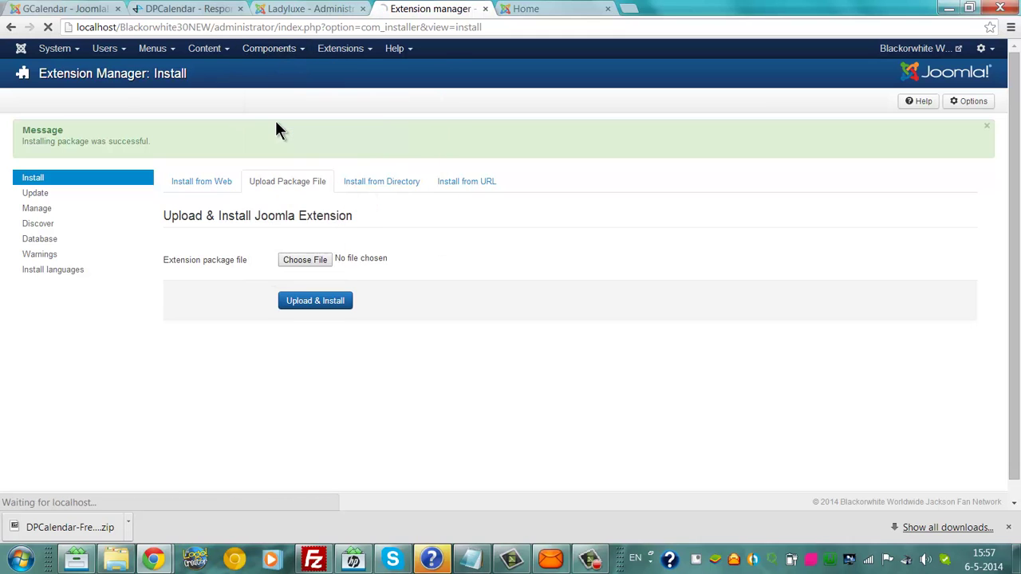
pyautogui.click(116, 162)
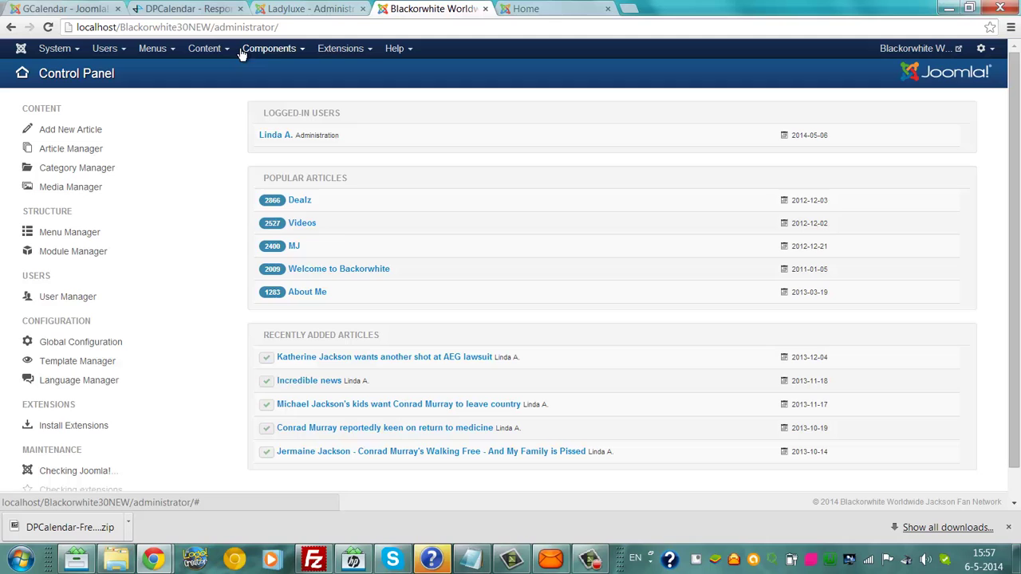
pyautogui.click(269, 49)
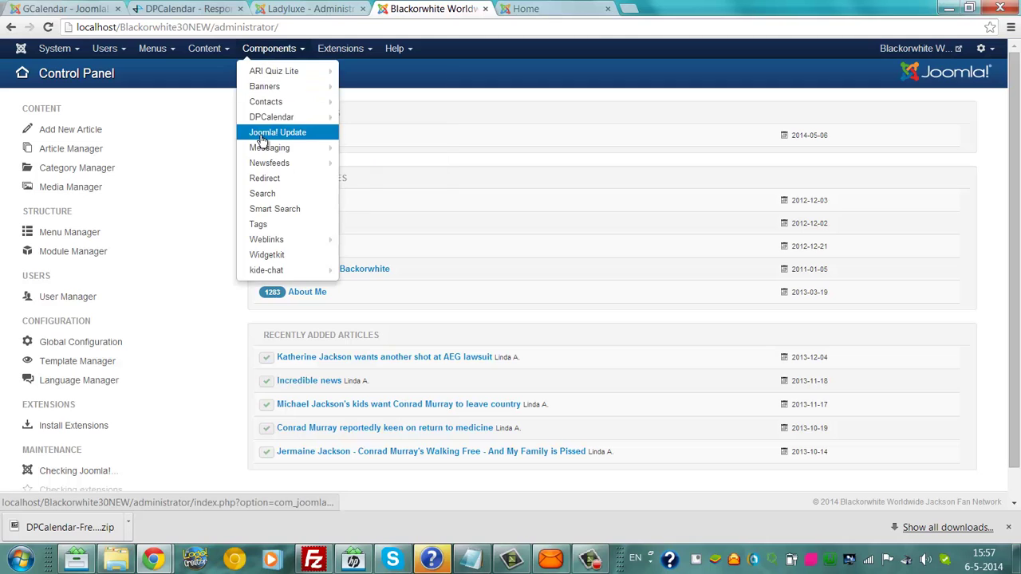
pyautogui.moveTo(262, 122)
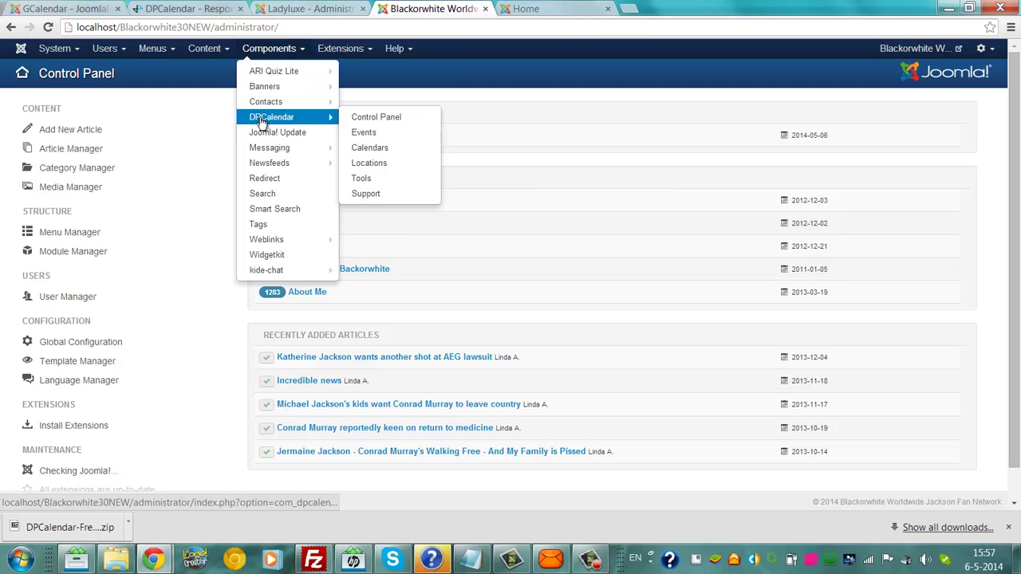
pyautogui.click(367, 159)
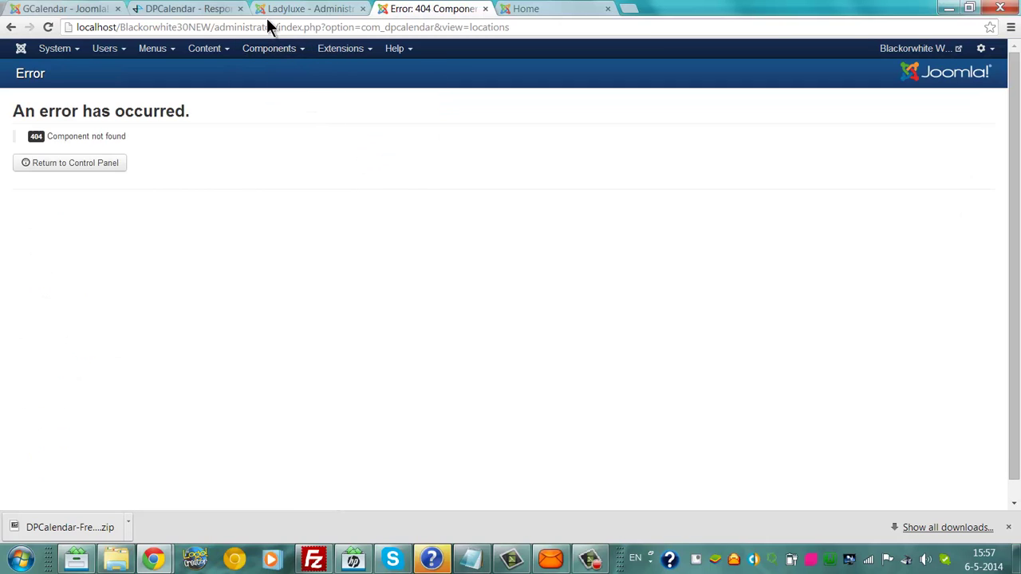
pyautogui.moveTo(136, 132); pyautogui.dragTo(48, 134)
pyautogui.hotkey('ctrl', 'c')
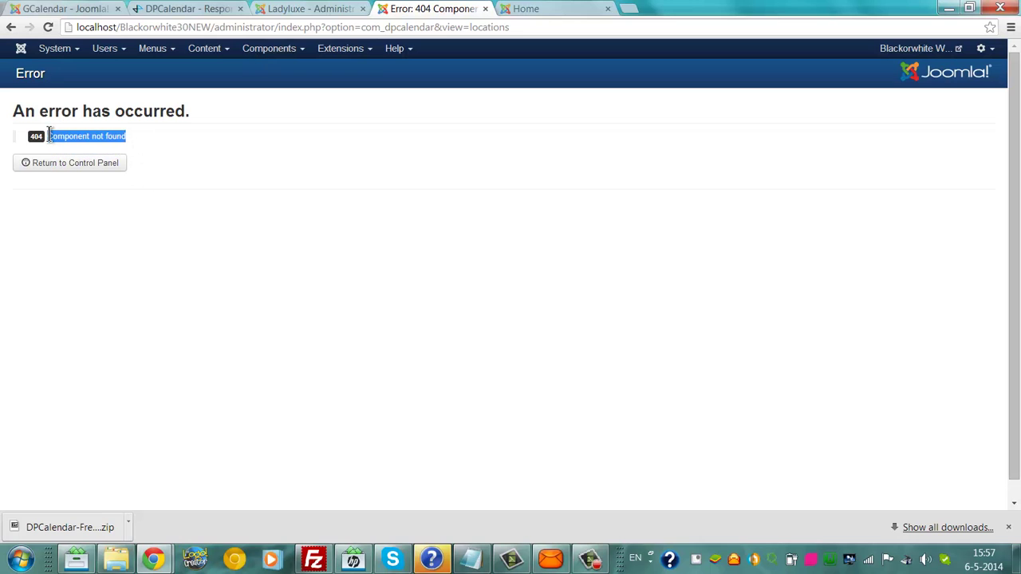
# Step: In a new tab, search Google for 'dpcalendar' plus the pasted Component not found error
pyautogui.click(622, 10)
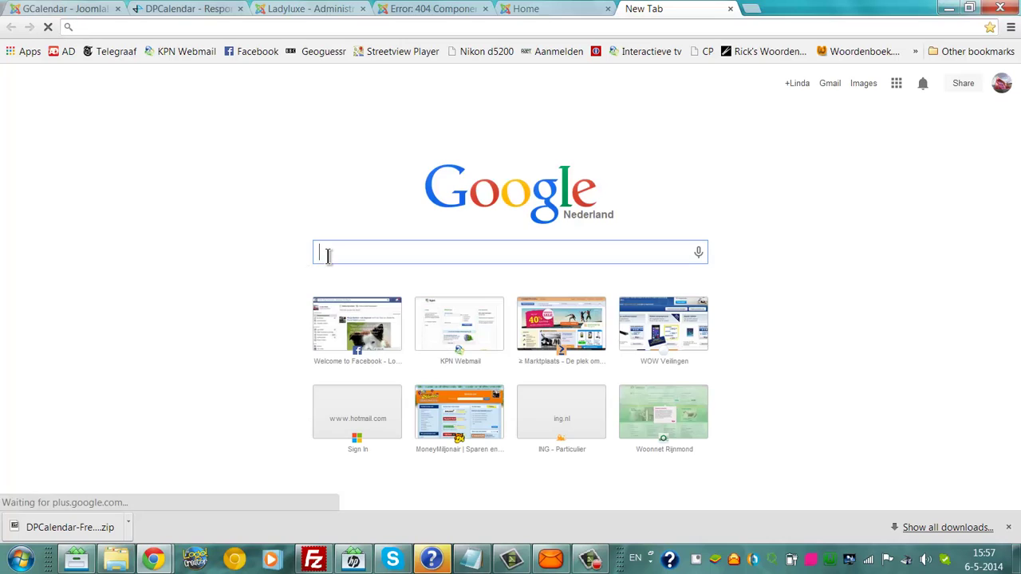
pyautogui.write('dpca')
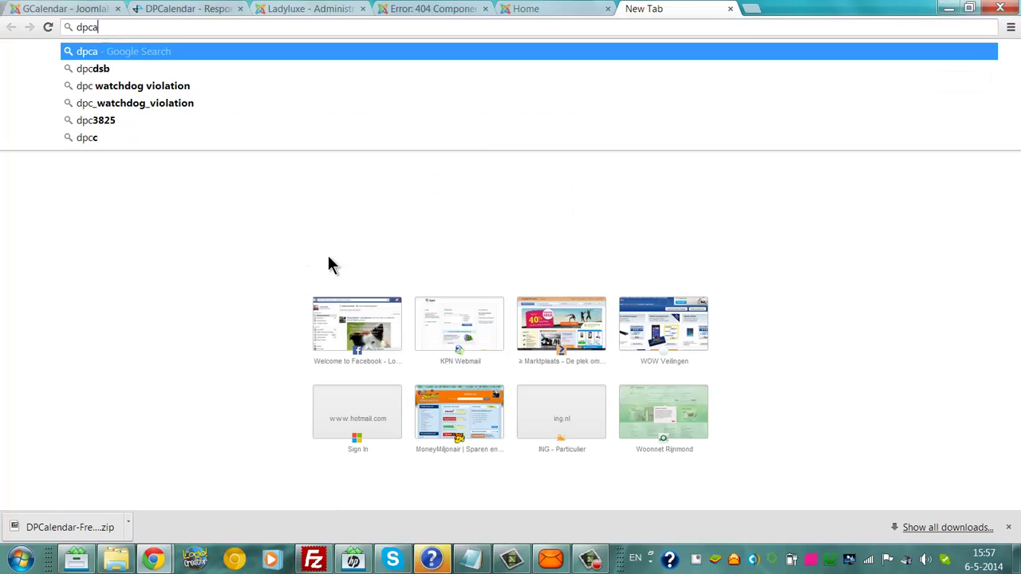
pyautogui.write('lendar')
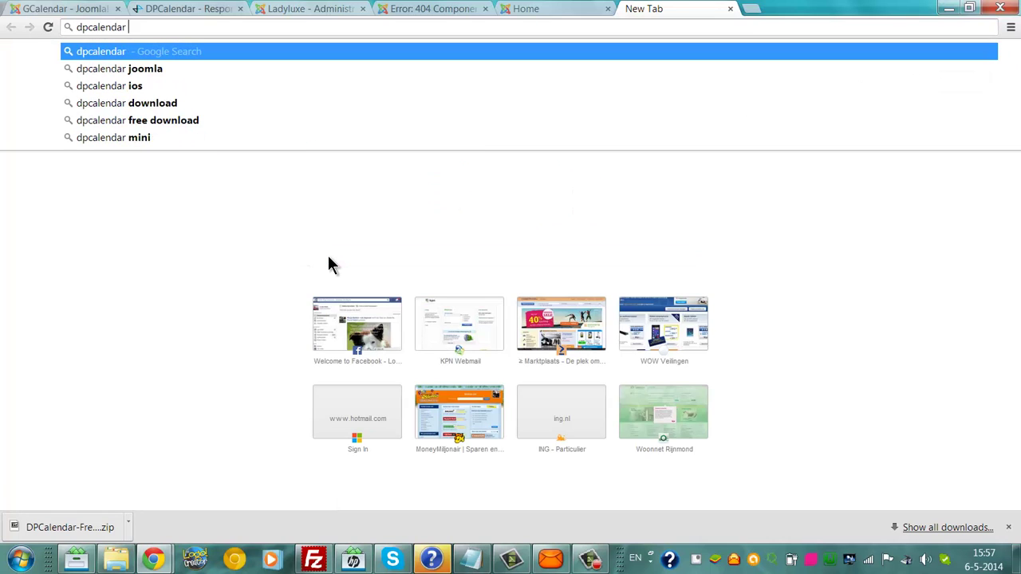
pyautogui.hotkey('ctrl', 'v')
pyautogui.press('Return')
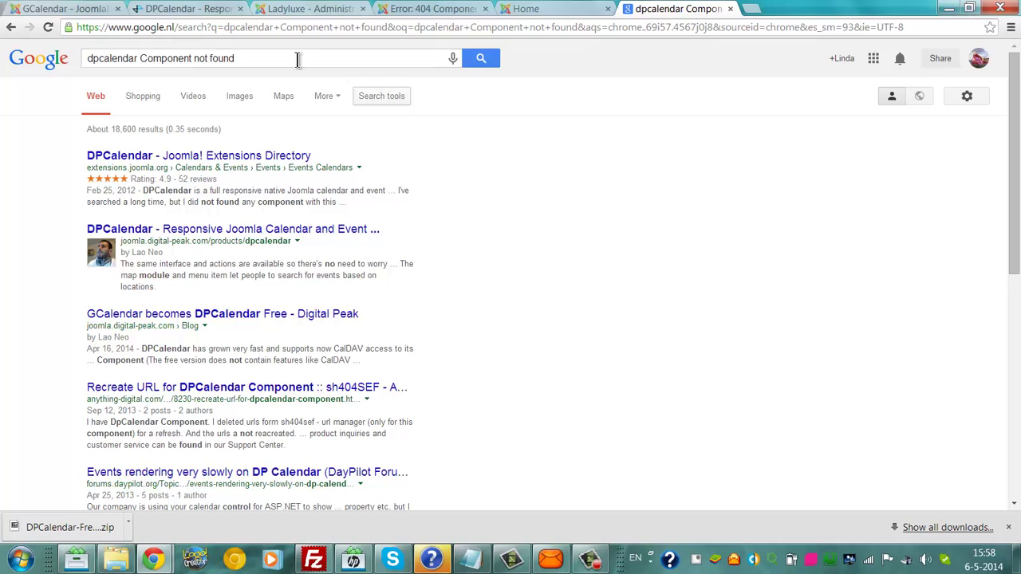
# Step: Open the DPCalendar Extensions Directory listing and read its user reviews through page 2
pyautogui.click(235, 156)
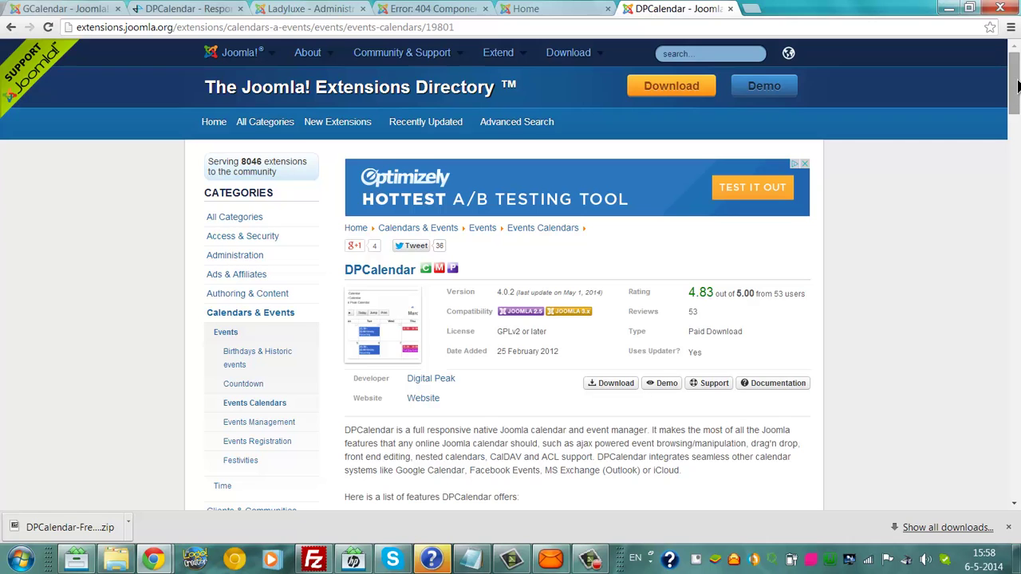
pyautogui.moveTo(1017, 88); pyautogui.dragTo(1017, 199)
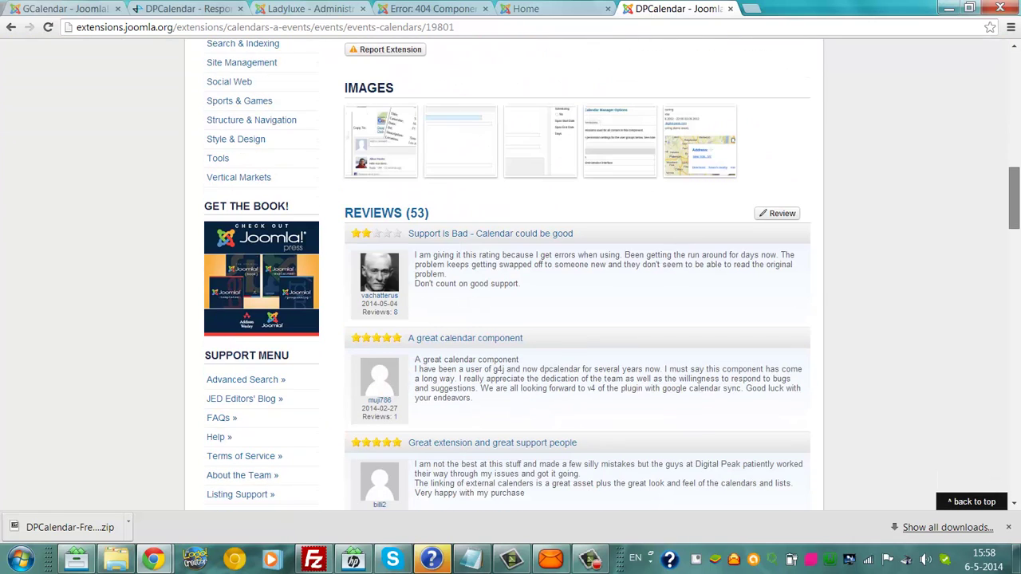
pyautogui.moveTo(1016, 200); pyautogui.dragTo(1016, 458)
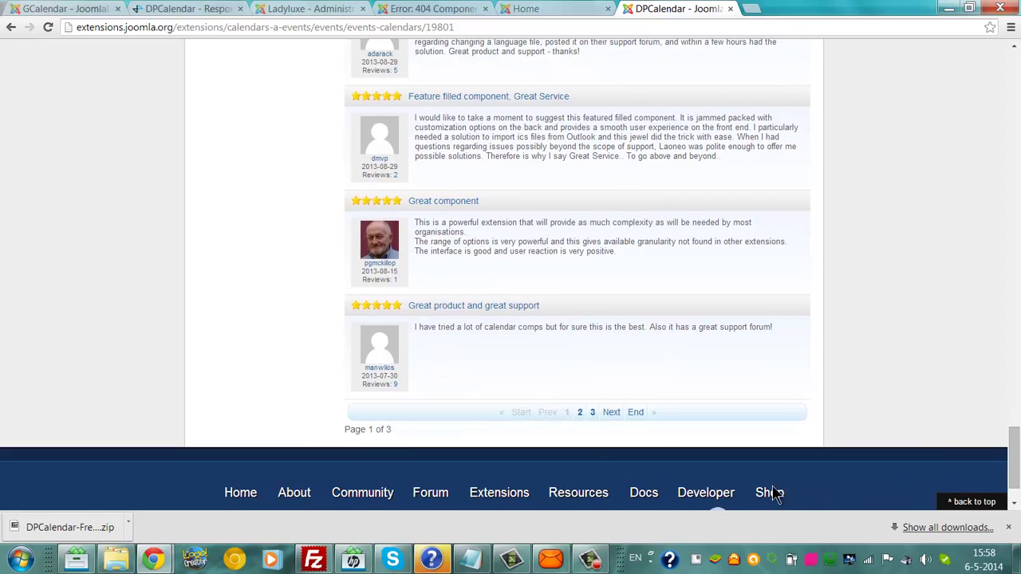
pyautogui.click(606, 413)
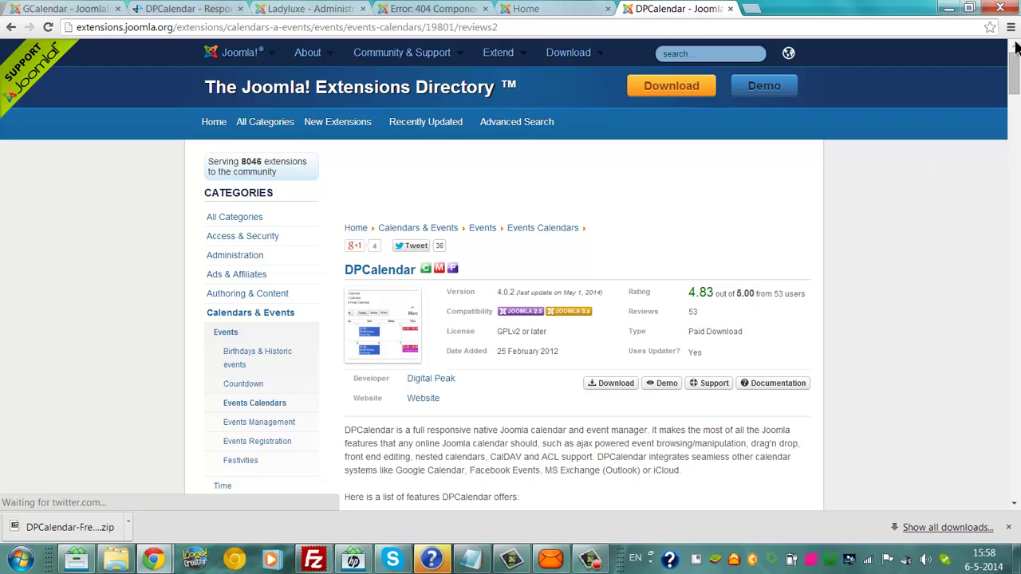
pyautogui.moveTo(1017, 48); pyautogui.dragTo(1016, 80)
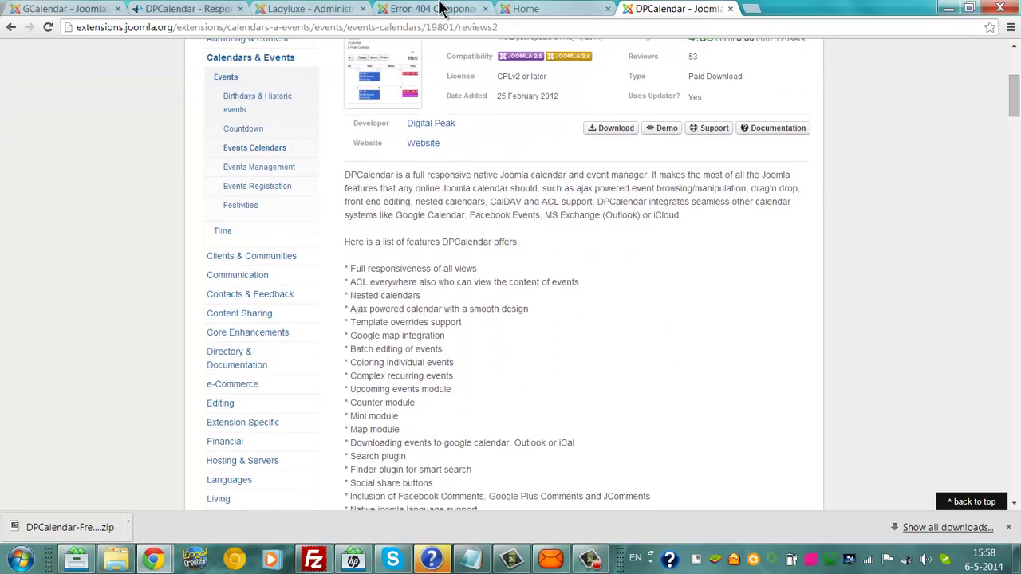
# Step: Return to the Joomla admin, retry DPCalendar, then open Extension Manager's Manage view
pyautogui.click(441, 8)
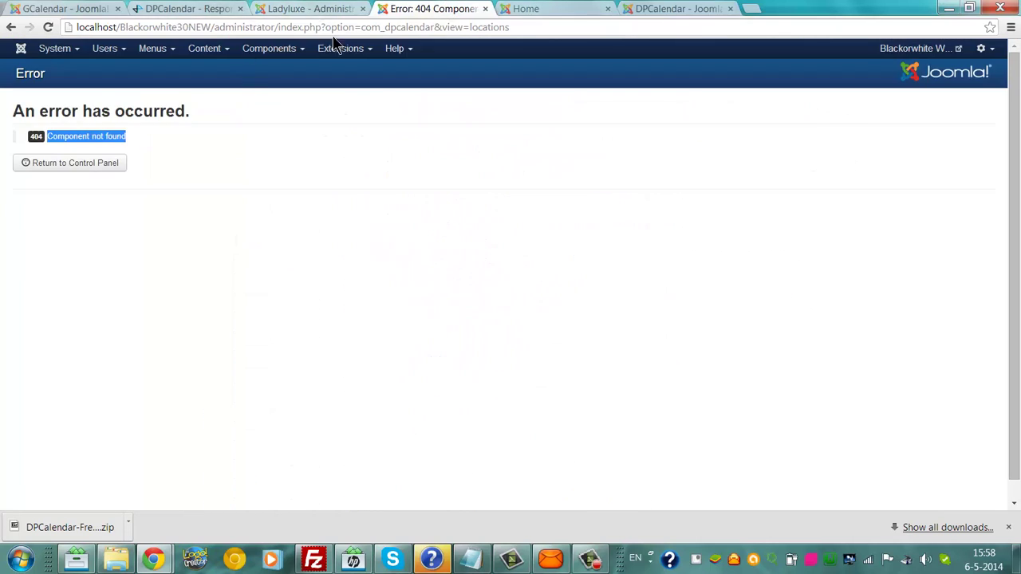
pyautogui.click(270, 50)
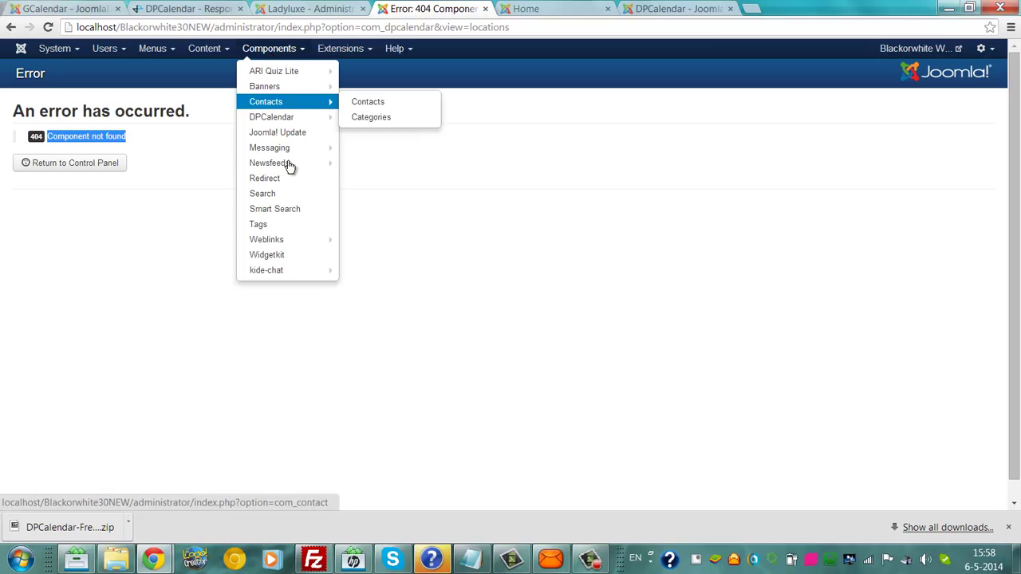
pyautogui.click(282, 120)
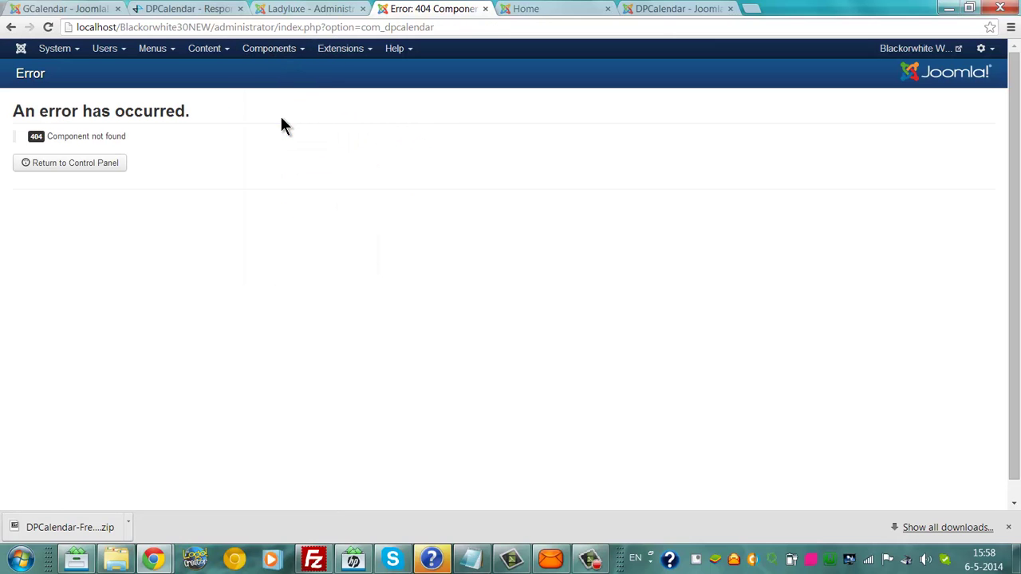
pyautogui.click(332, 53)
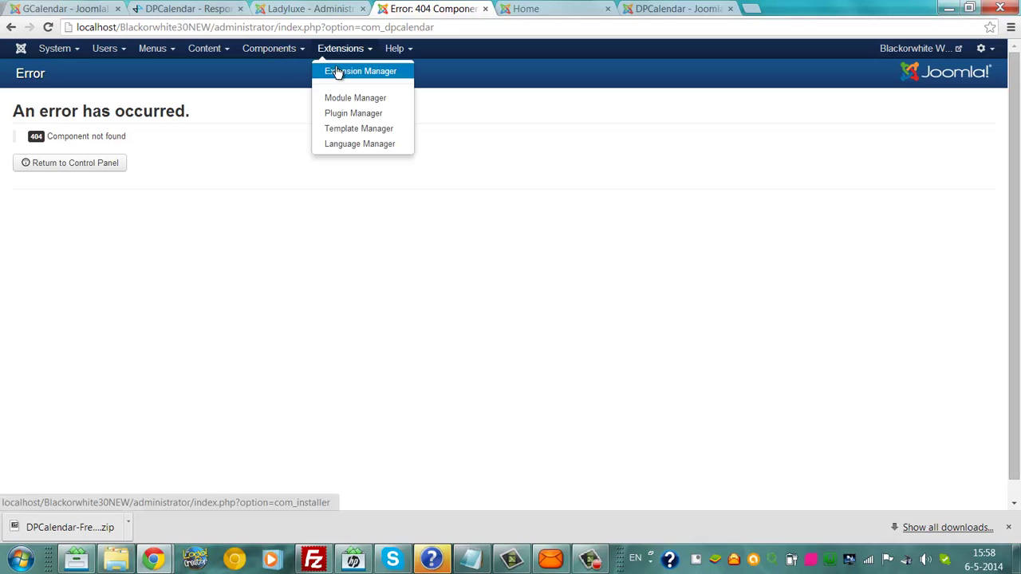
pyautogui.click(336, 74)
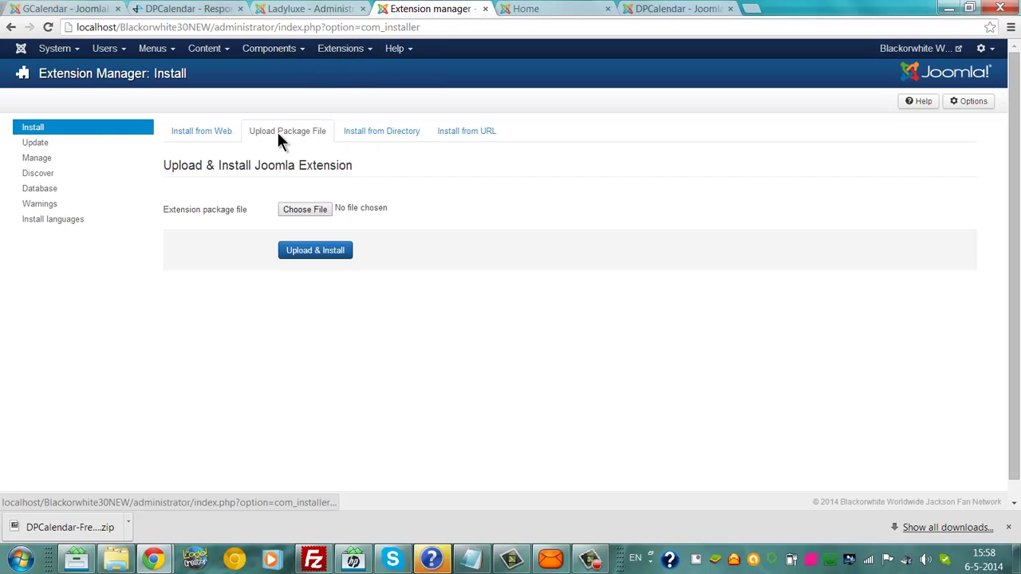
pyautogui.click(47, 161)
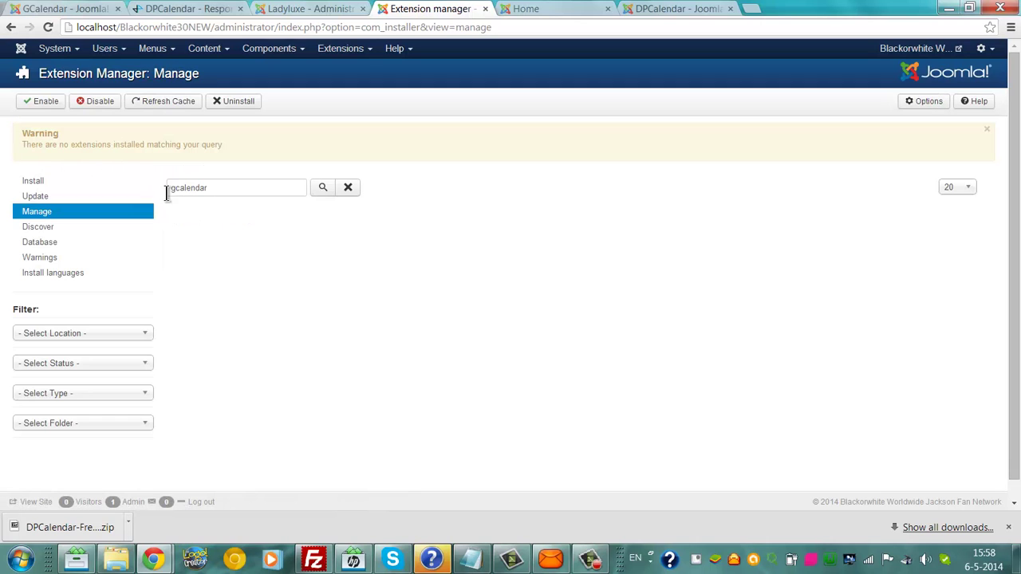
# Step: Search installed extensions for 'dpc' and enable all seven DPCalendar extensions
pyautogui.click(180, 189)
pyautogui.press('BackSpace')
pyautogui.press('BackSpace')
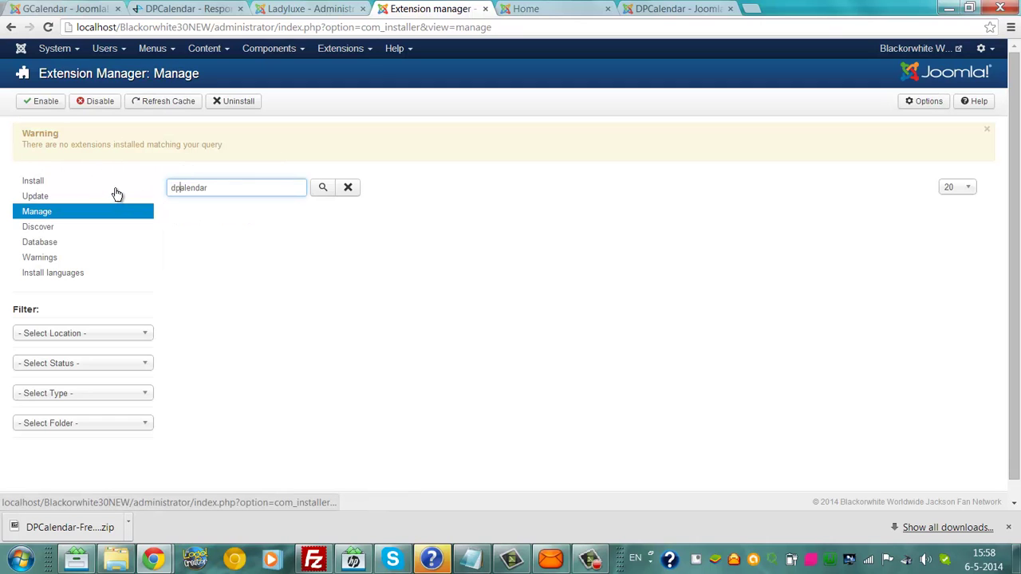
pyautogui.write('dpc')
pyautogui.press('Return')
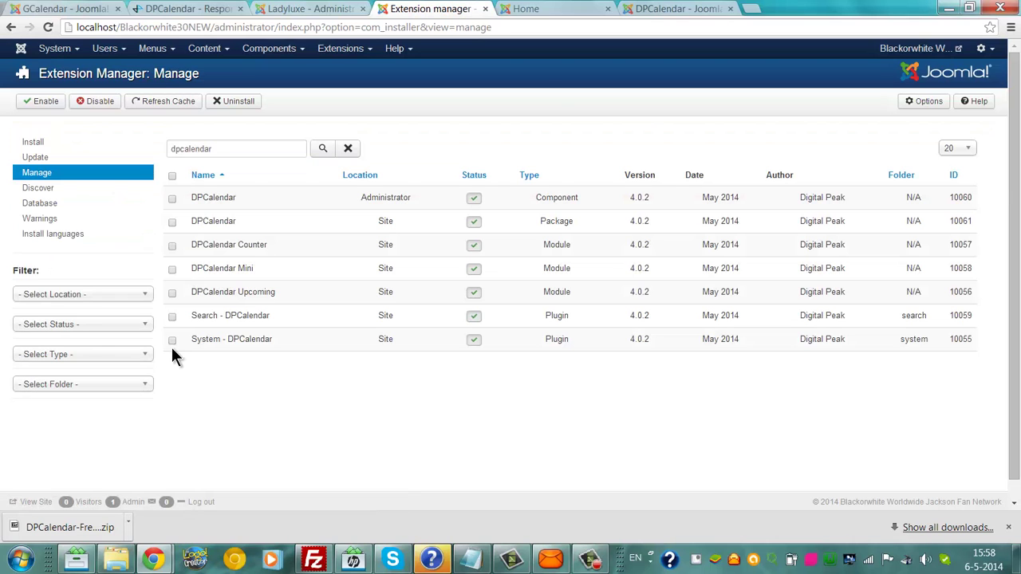
pyautogui.click(171, 176)
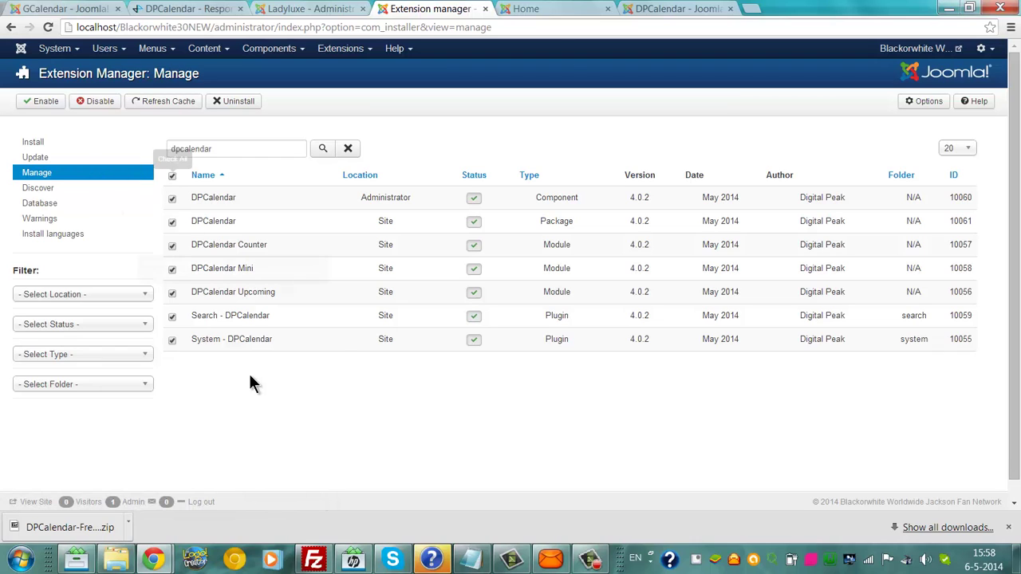
pyautogui.click(41, 104)
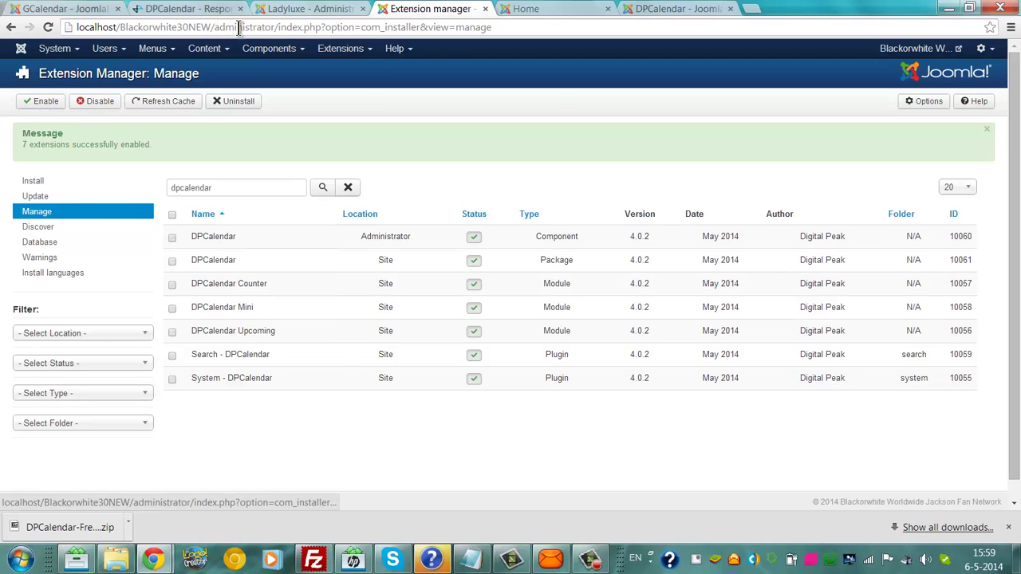
# Step: Open DPCalendar's main, Support and Locations pages, each still showing the 404 error
pyautogui.click(251, 50)
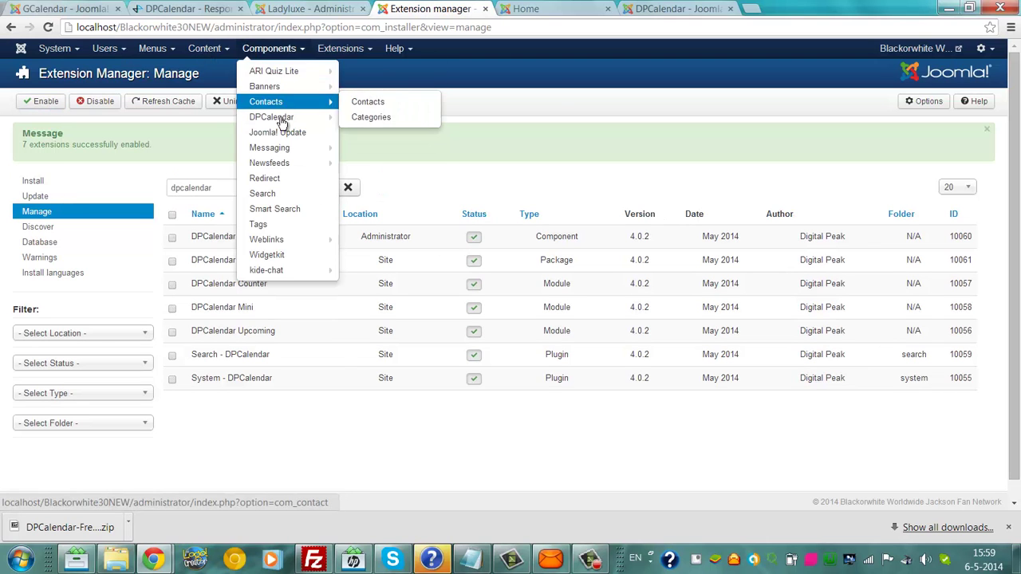
pyautogui.click(281, 120)
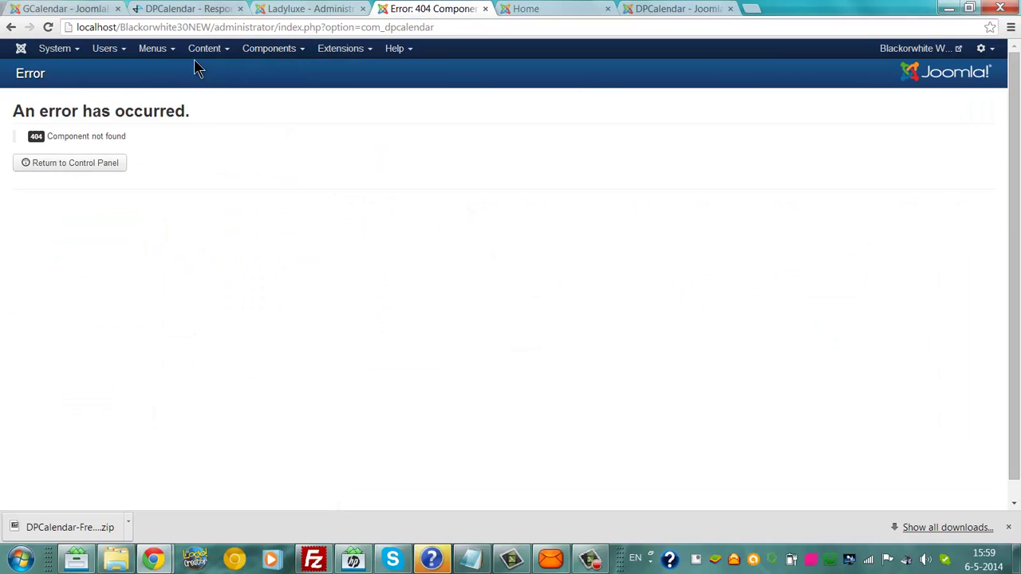
pyautogui.moveTo(251, 50)
pyautogui.moveTo(260, 116)
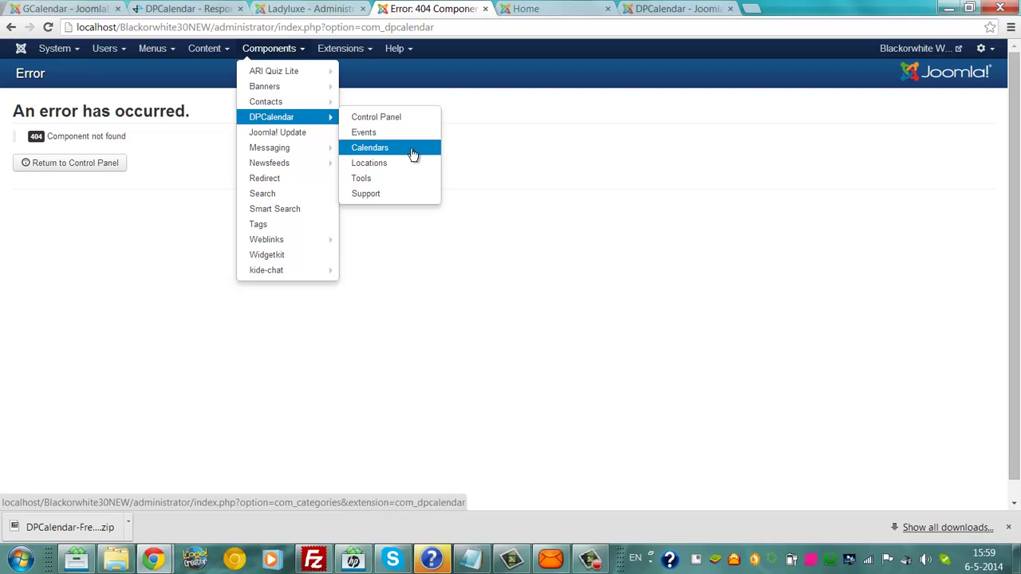
pyautogui.click(405, 192)
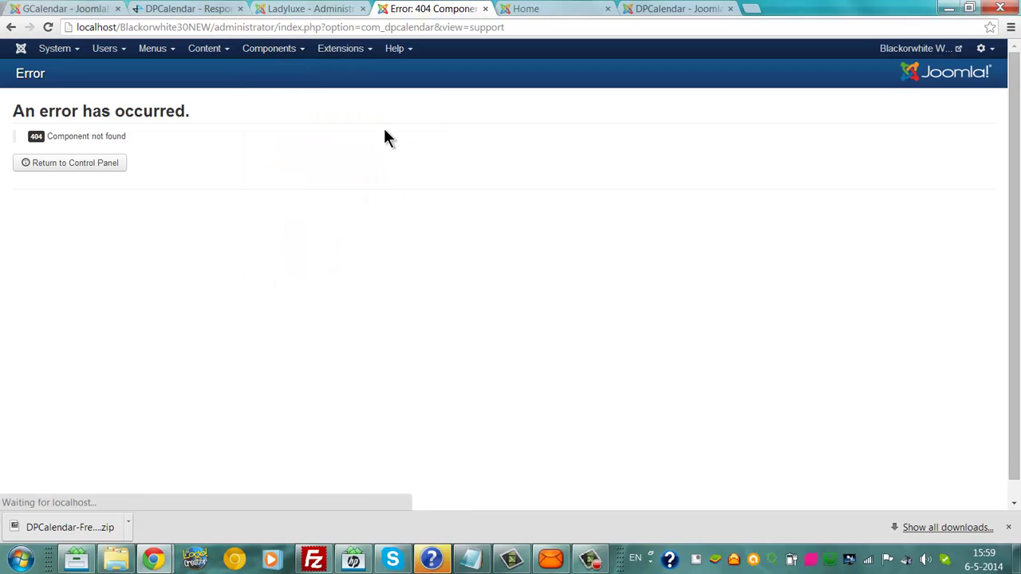
pyautogui.click(280, 59)
pyautogui.moveTo(274, 118)
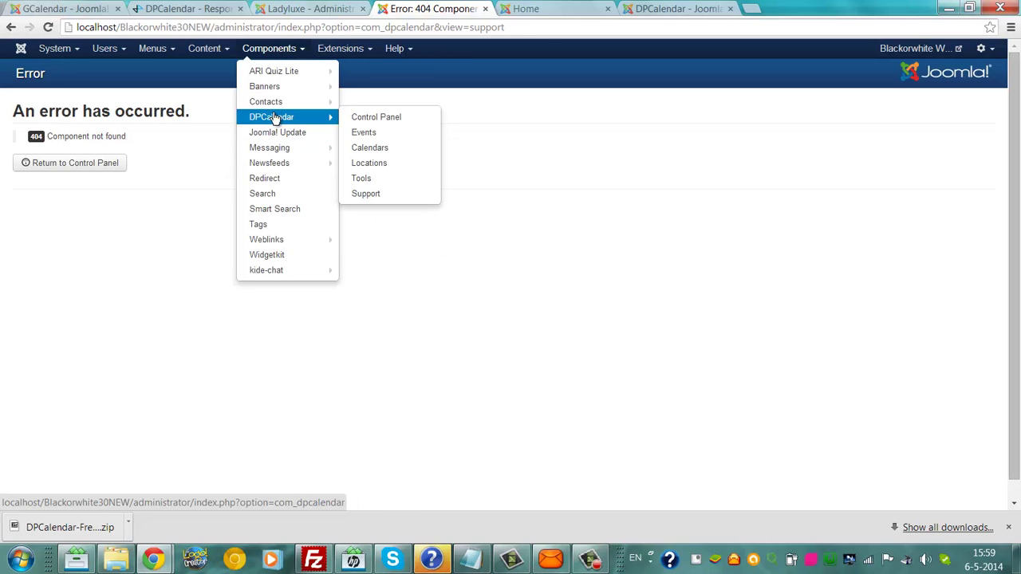
pyautogui.click(386, 162)
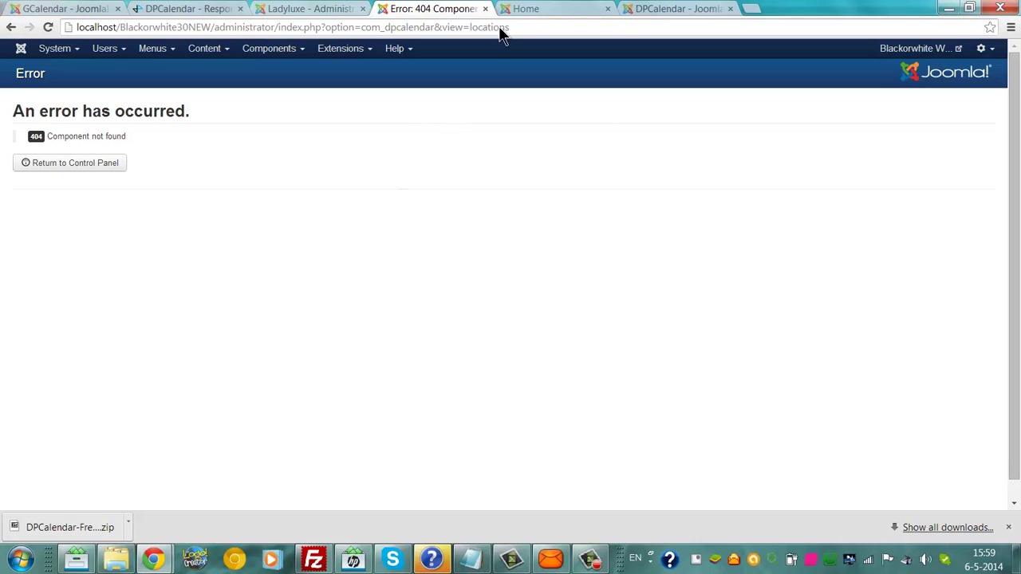
# Step: Scroll through the already open DPCalendar directory page
pyautogui.click(664, 8)
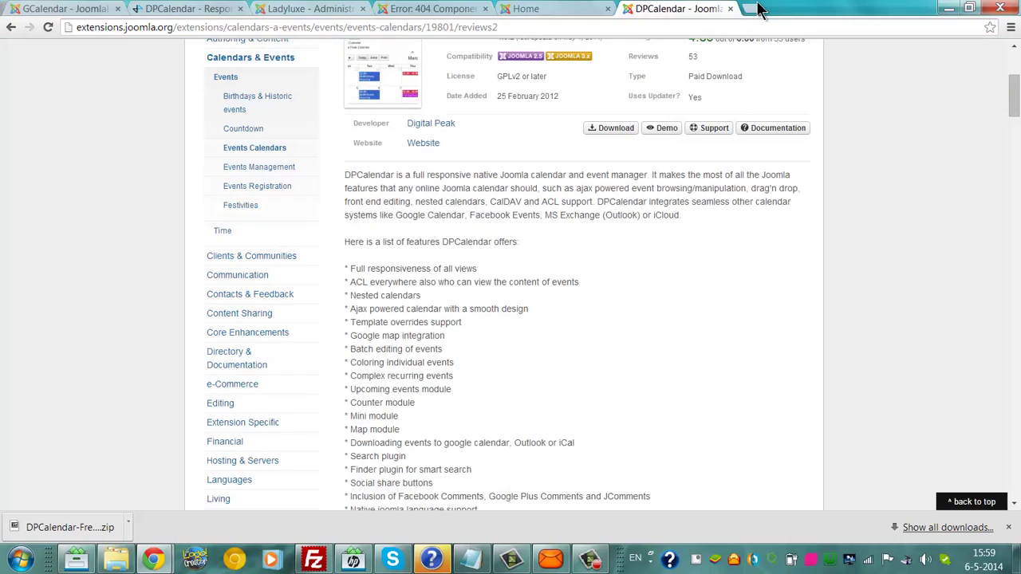
pyautogui.scroll(-20, 577, 319)
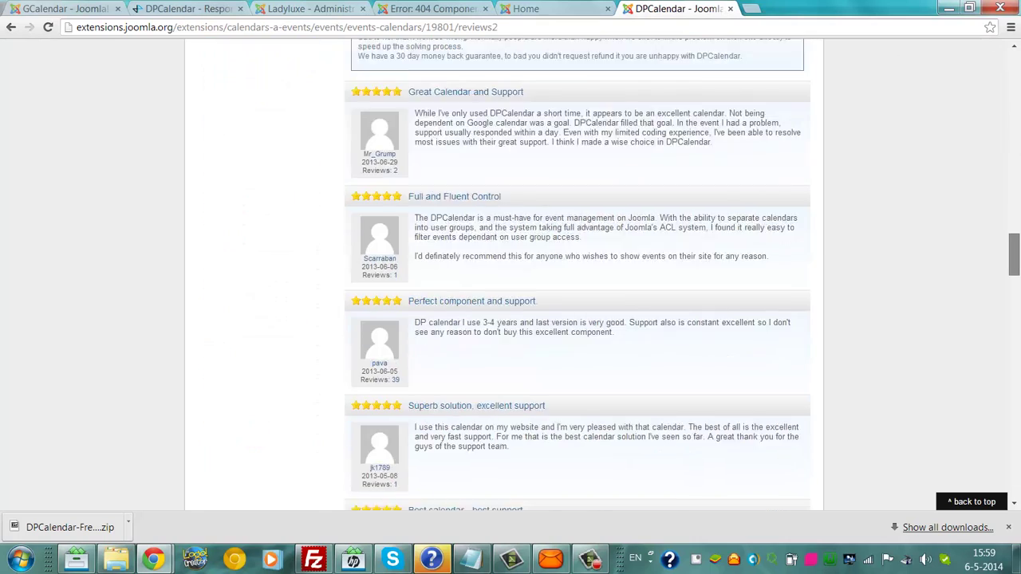
pyautogui.scroll(-15, 815, 72)
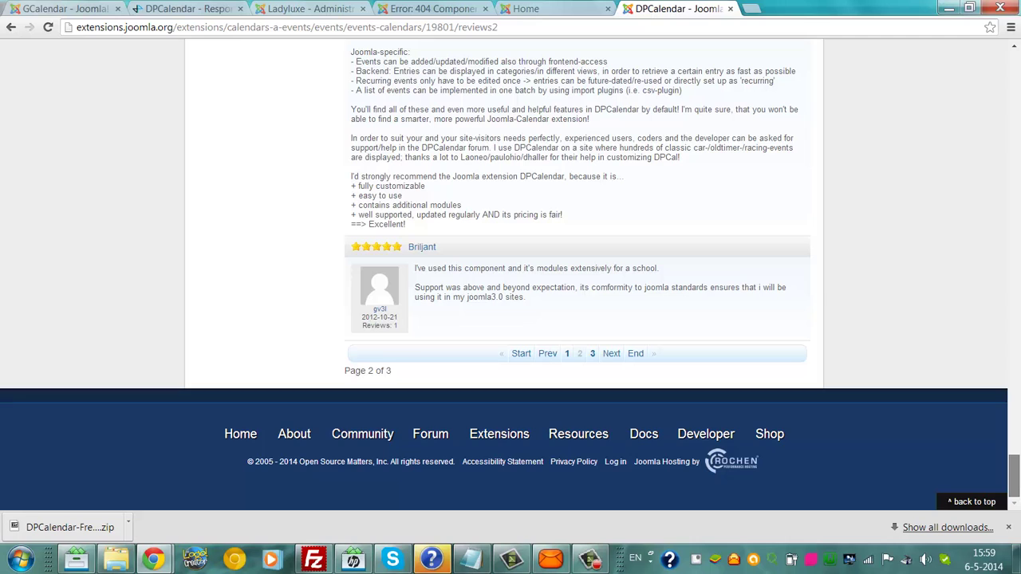
# Step: In a new tab, search 'dpcalendar Component not found' and open the Extensions Directory result
pyautogui.click(751, 8)
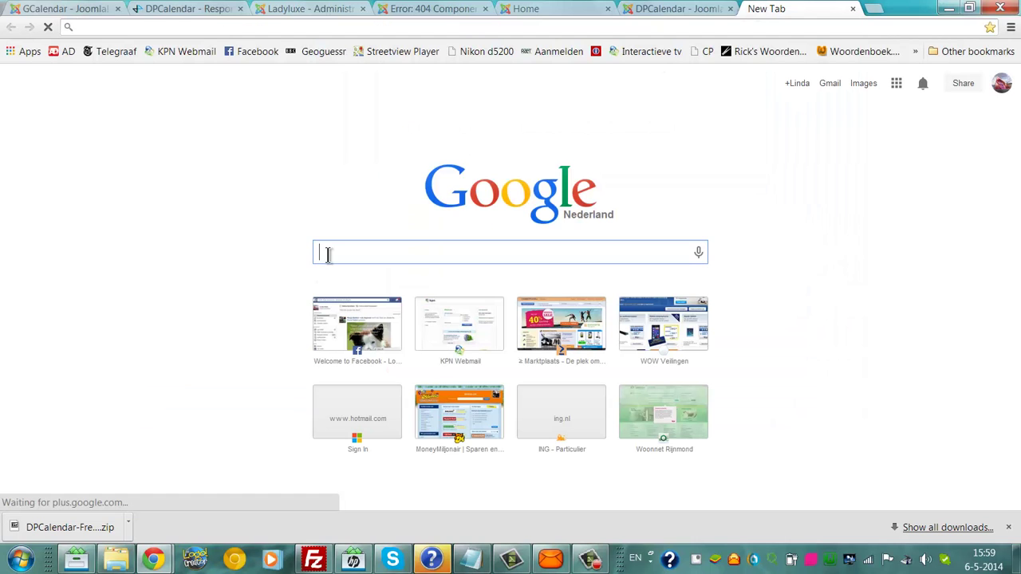
pyautogui.write('dpcalen')
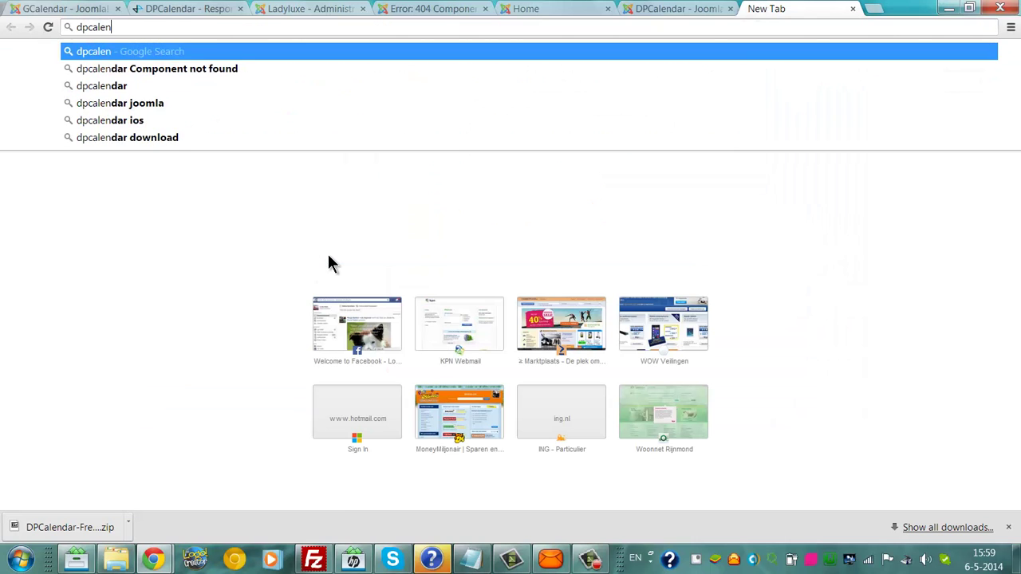
pyautogui.write('dar')
pyautogui.click(228, 69)
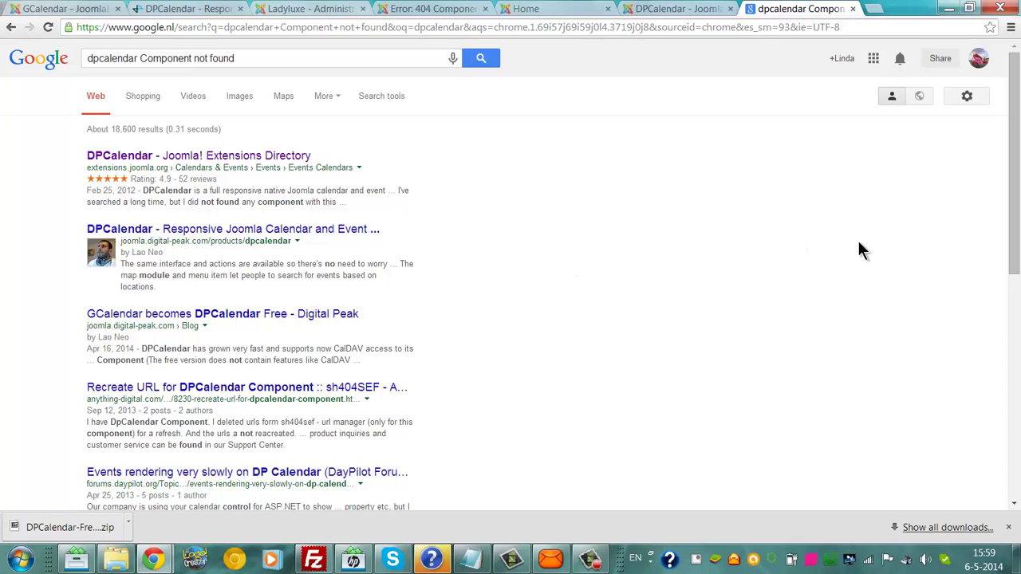
pyautogui.scroll(-3, 860, 250)
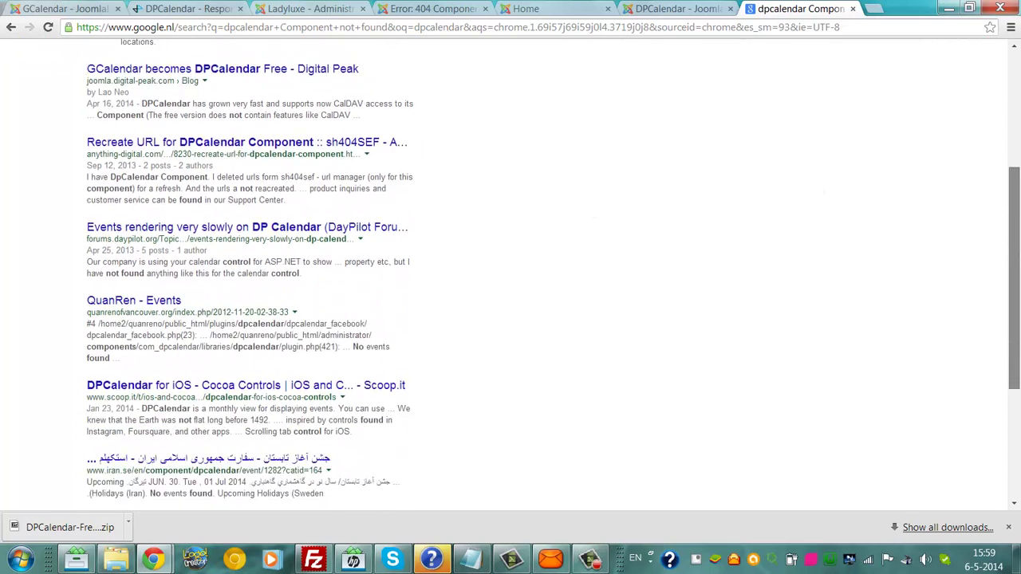
pyautogui.scroll(-1, 860, 250)
pyautogui.scroll(5, 735, 80)
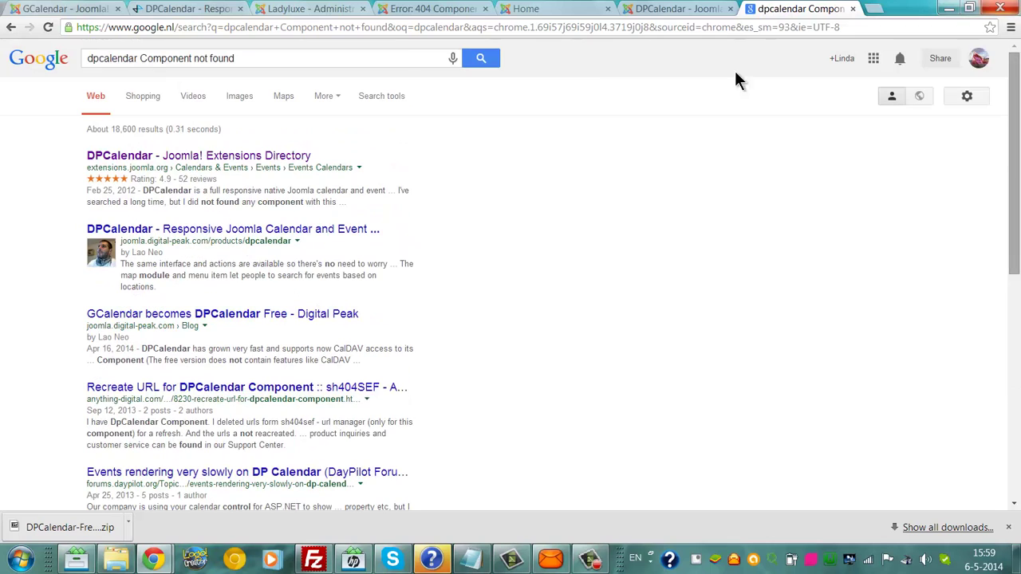
pyautogui.click(308, 158)
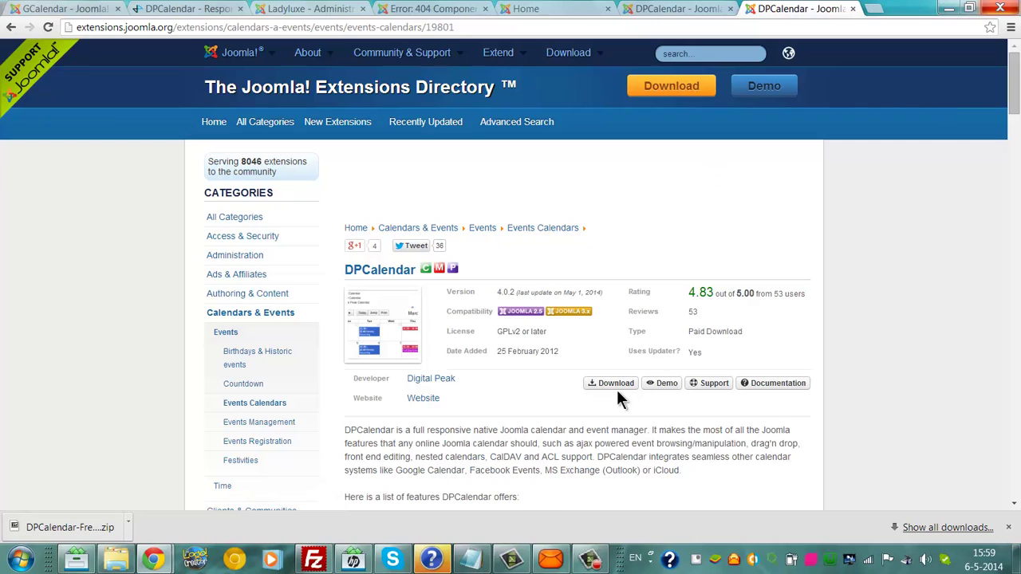
# Step: Go to Digital Peak's download page and list the available DPCalendar releases
pyautogui.click(617, 388)
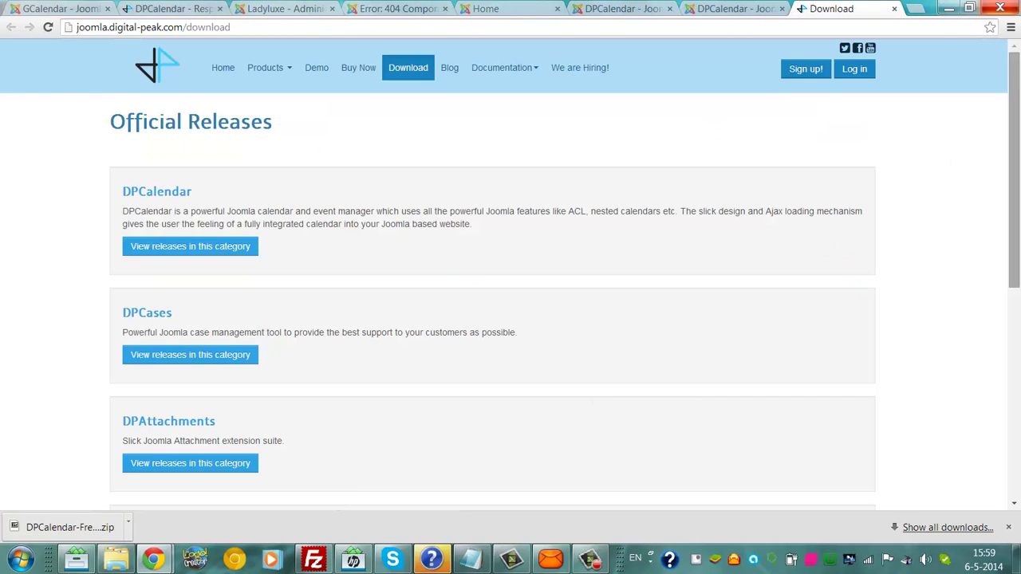
pyautogui.scroll(-2, 830, 249)
pyautogui.scroll(-2, 511, 275)
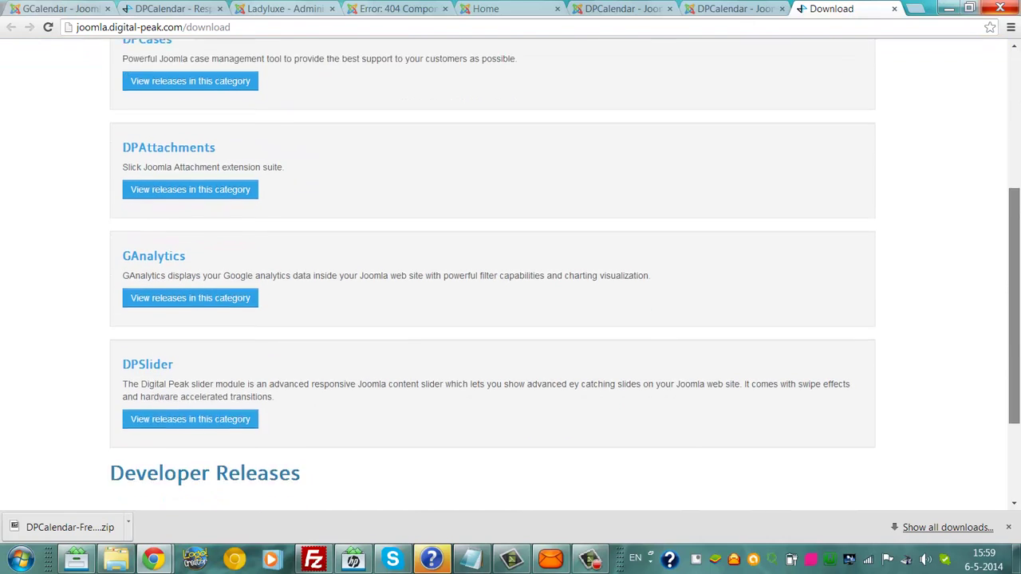
pyautogui.scroll(4, 996, 107)
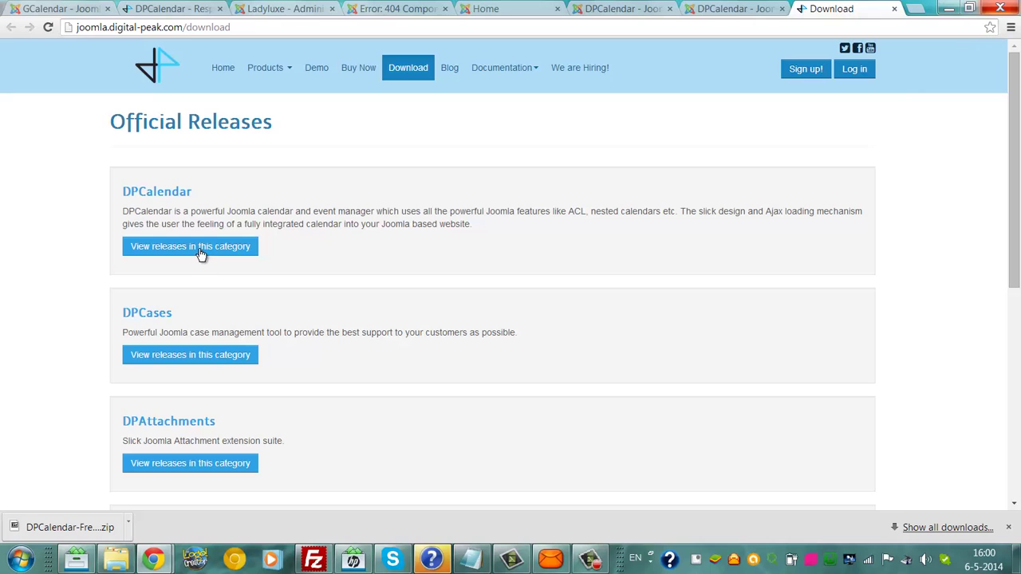
pyautogui.click(200, 249)
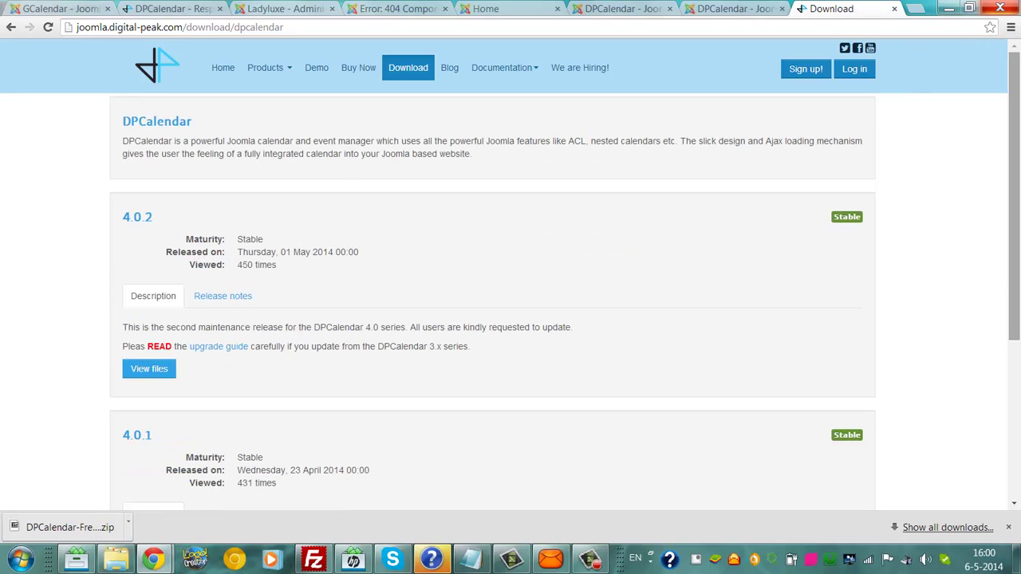
pyautogui.scroll(-1, 511, 275)
pyautogui.moveTo(1014, 139)
pyautogui.mouseDown()
pyautogui.moveTo(1015, 267)
pyautogui.moveTo(1007, 150)
pyautogui.mouseUp()
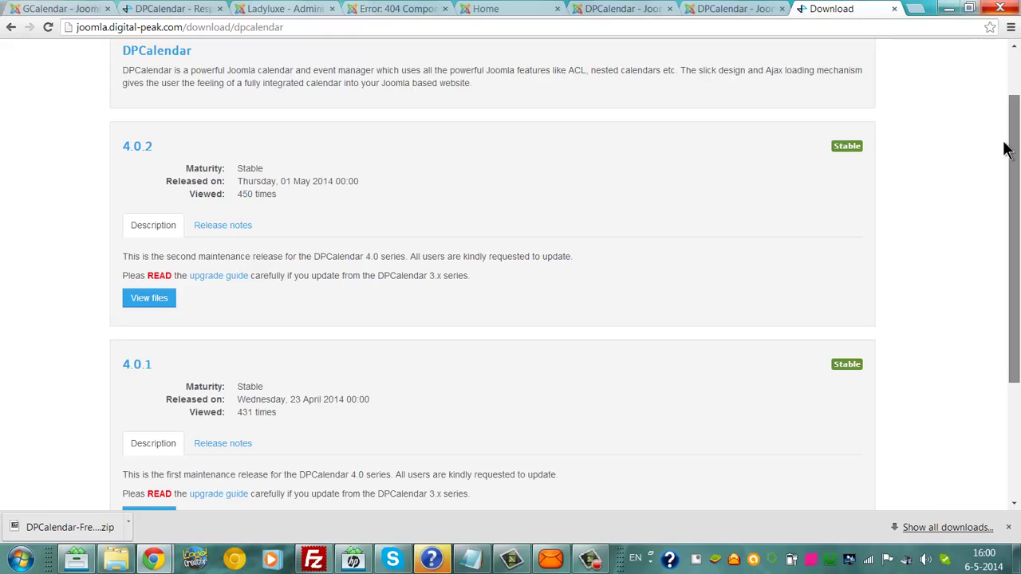
pyautogui.moveTo(1007, 150); pyautogui.dragTo(984, 68)
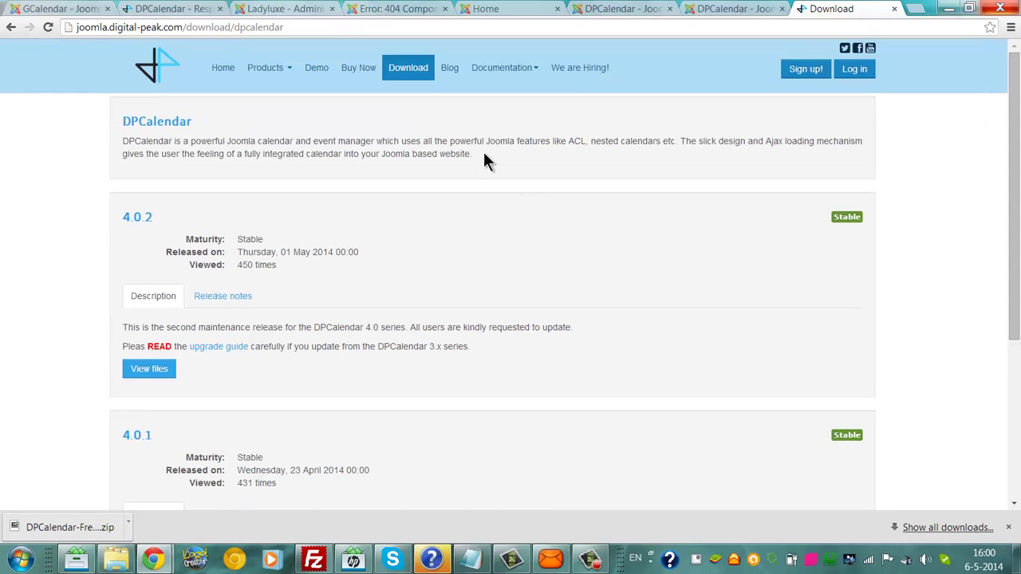
# Step: Read the release notes for DPCalendar version 4.0.2
pyautogui.click(216, 296)
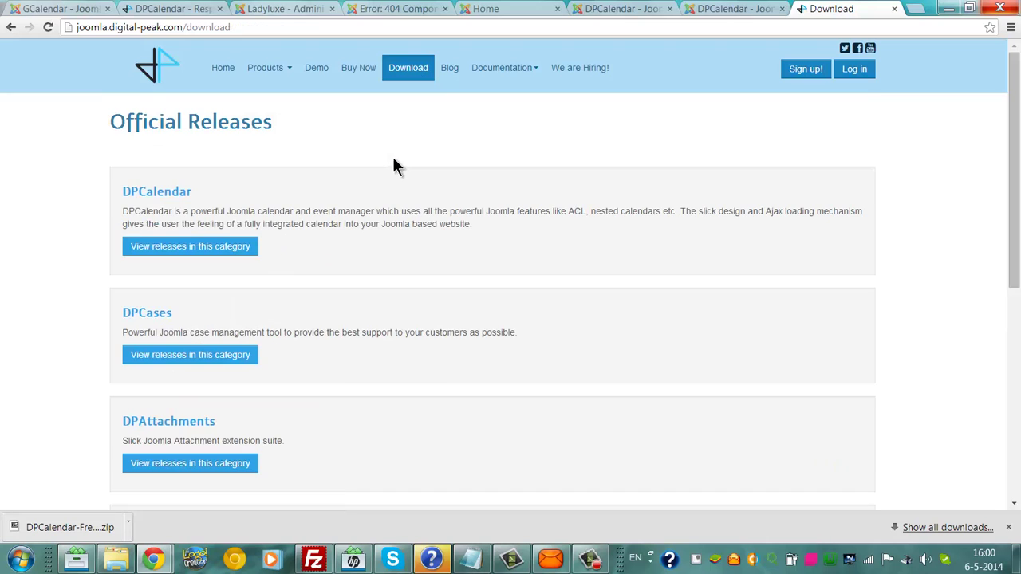
pyautogui.scroll(-2, 392, 160)
pyautogui.scroll(-6, 511, 271)
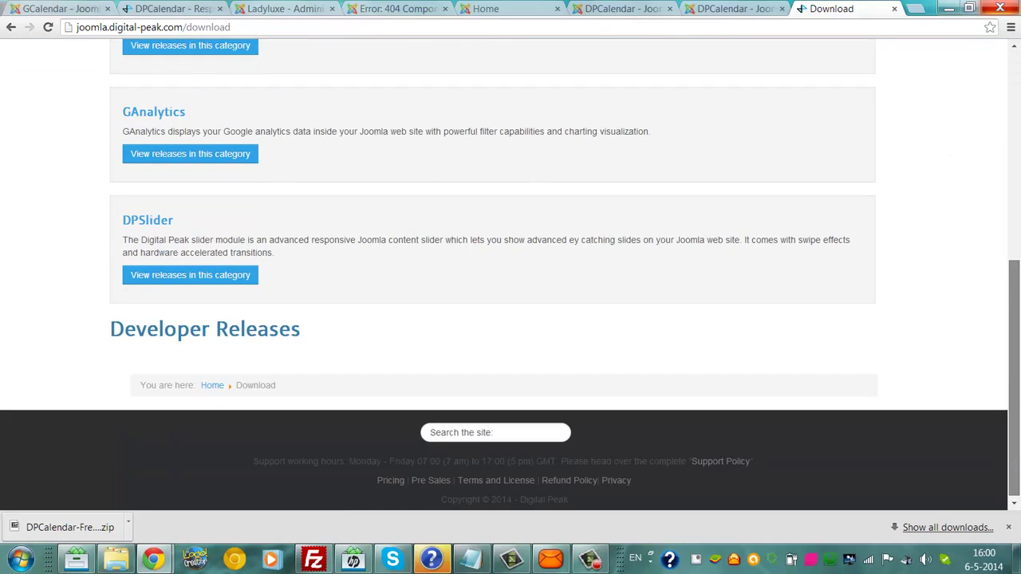
pyautogui.moveTo(1013, 271); pyautogui.dragTo(1011, 54)
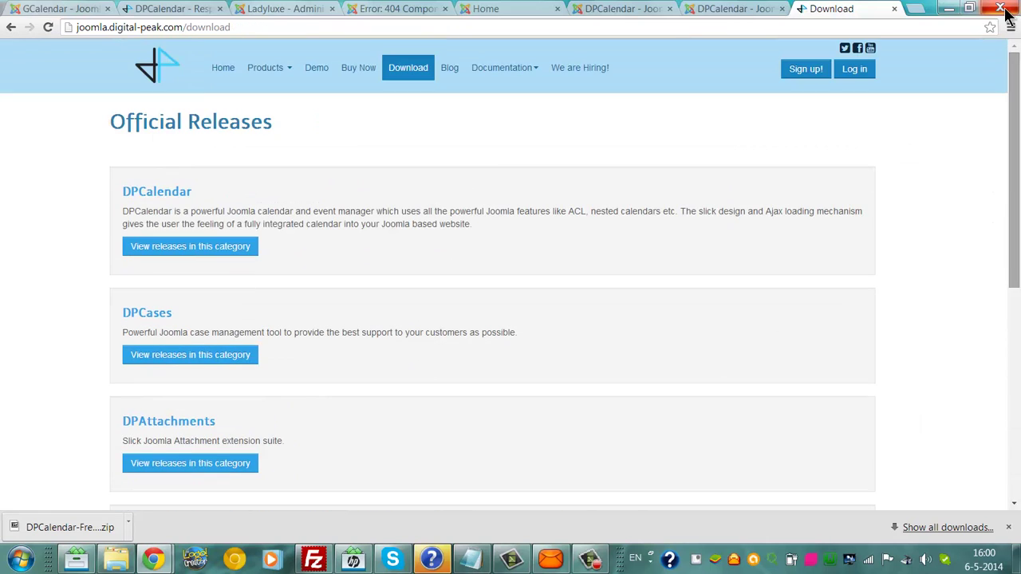
# Step: Back on the Google results, replace the gcalendar query with 'dpcalendar and wamp' and search
pyautogui.click(770, 8)
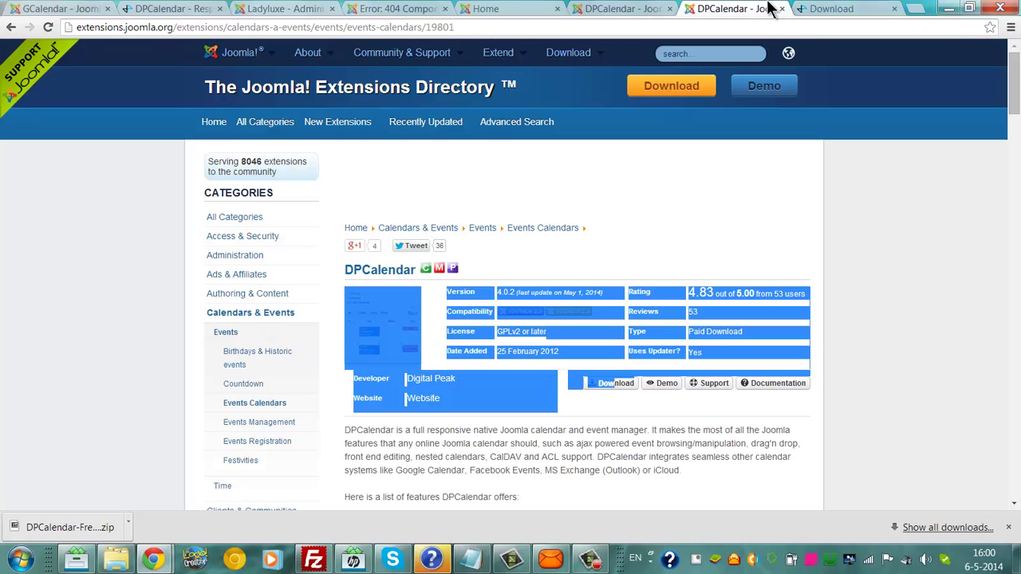
pyautogui.click(850, 8)
pyautogui.click(22, 9)
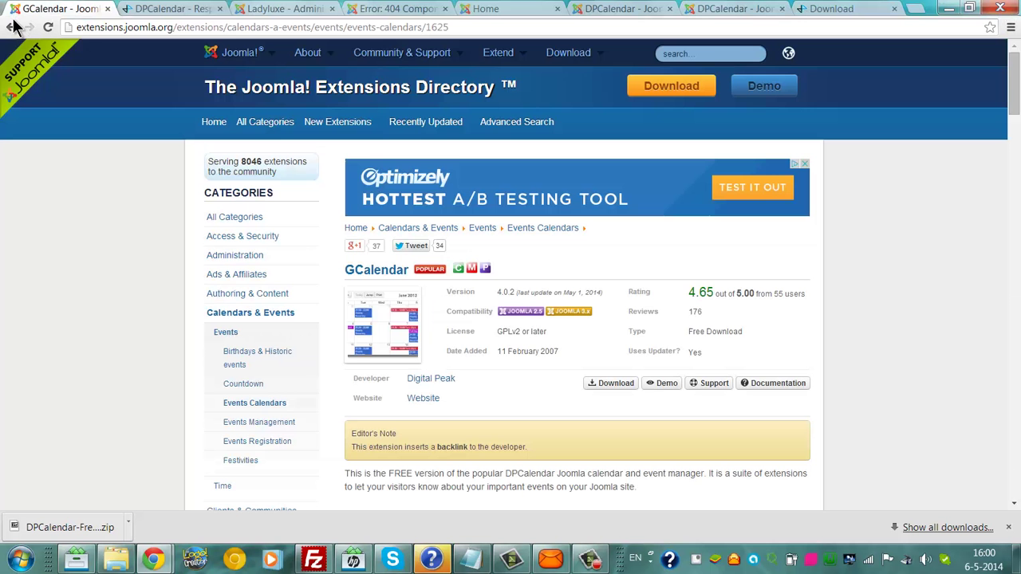
pyautogui.click(11, 27)
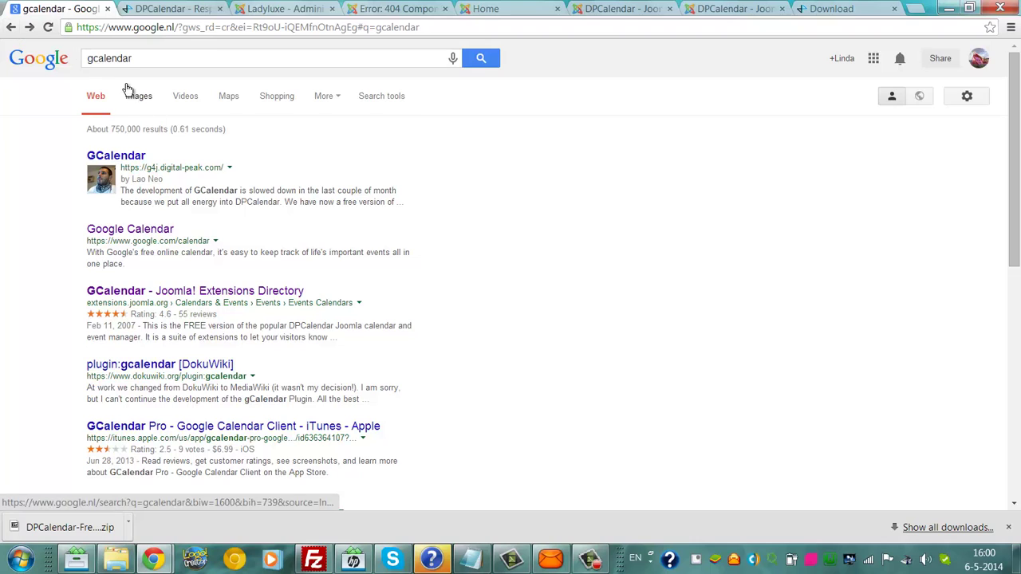
pyautogui.doubleClick(142, 59)
pyautogui.press('BackSpace')
pyautogui.write('doca')
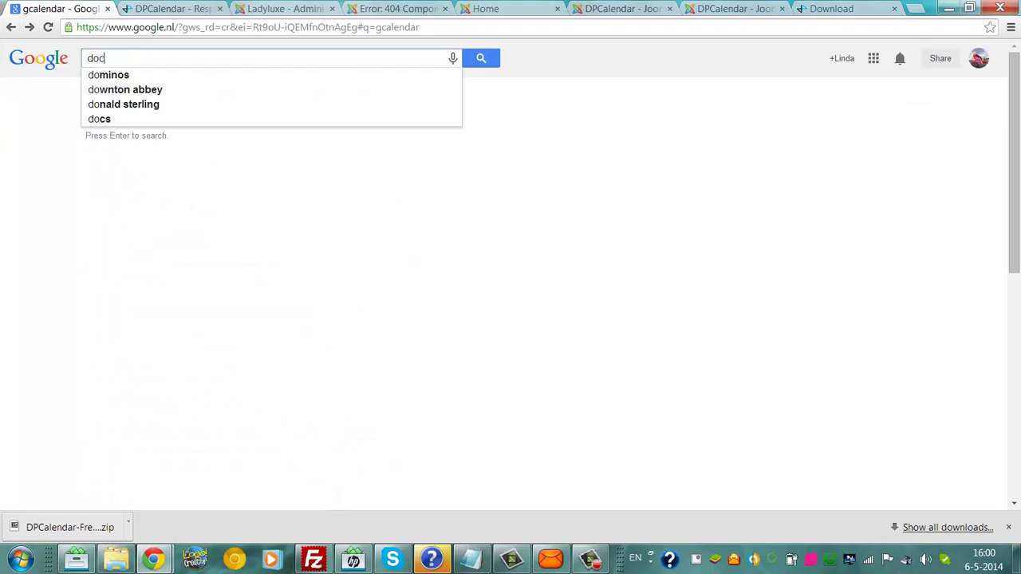
pyautogui.press('BackSpace')
pyautogui.press('BackSpace')
pyautogui.press('BackSpace')
pyautogui.write('pcalendar a')
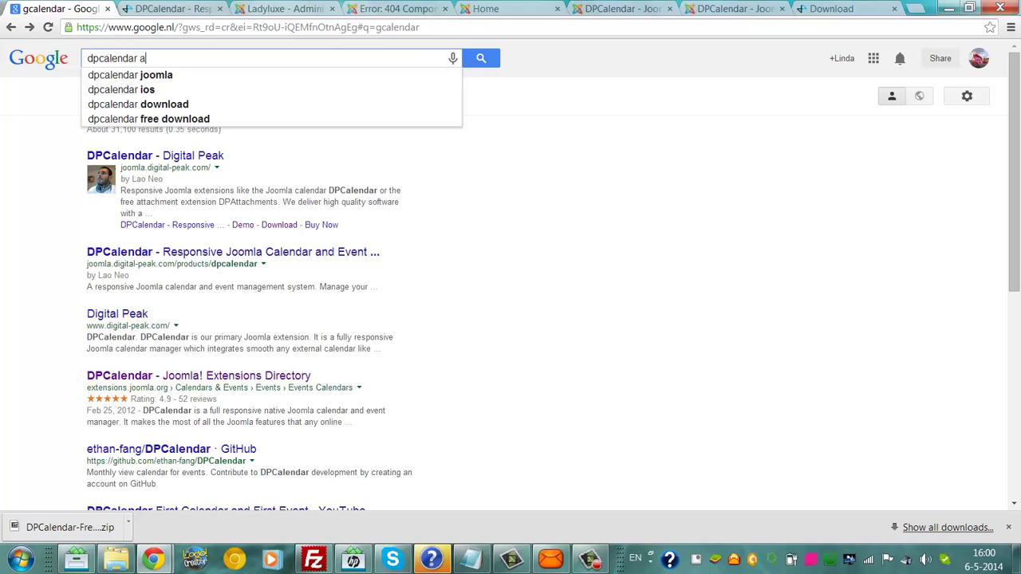
pyautogui.write('nd wamp')
pyautogui.press('Return')
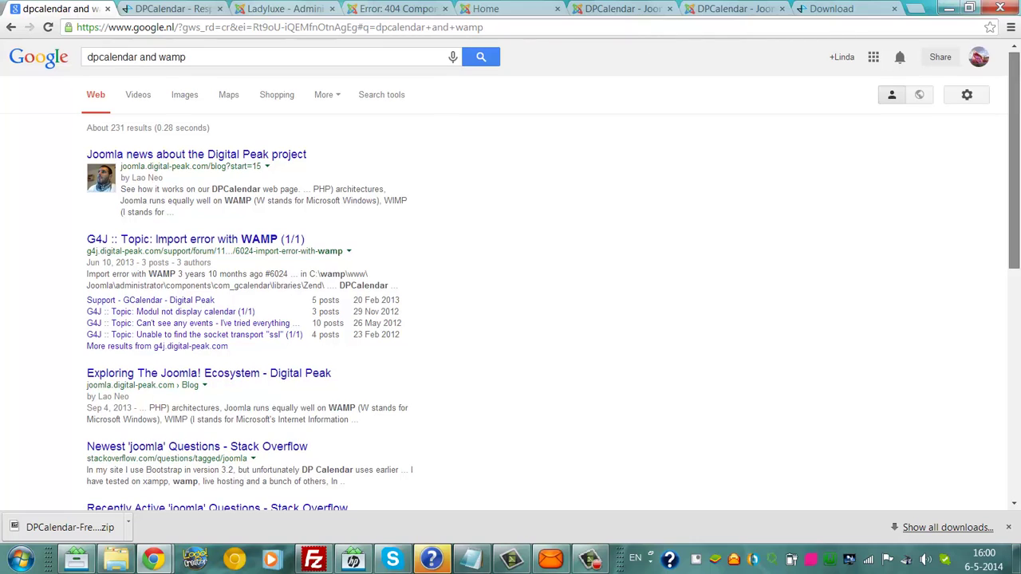
pyautogui.moveTo(1019, 87); pyautogui.dragTo(1019, 295)
pyautogui.click(1014, 171)
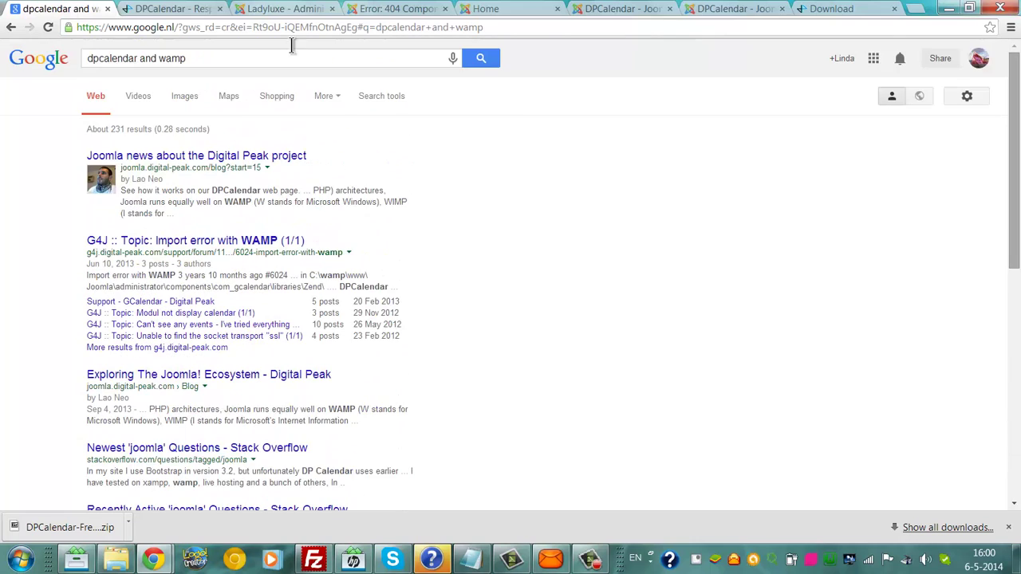
# Step: Change the query to 'dpcalendar component not found' and browse to the second results page
pyautogui.moveTo(149, 58); pyautogui.dragTo(383, 32)
pyautogui.press('BackSpace')
pyautogui.press('BackSpace')
pyautogui.press('BackSpace')
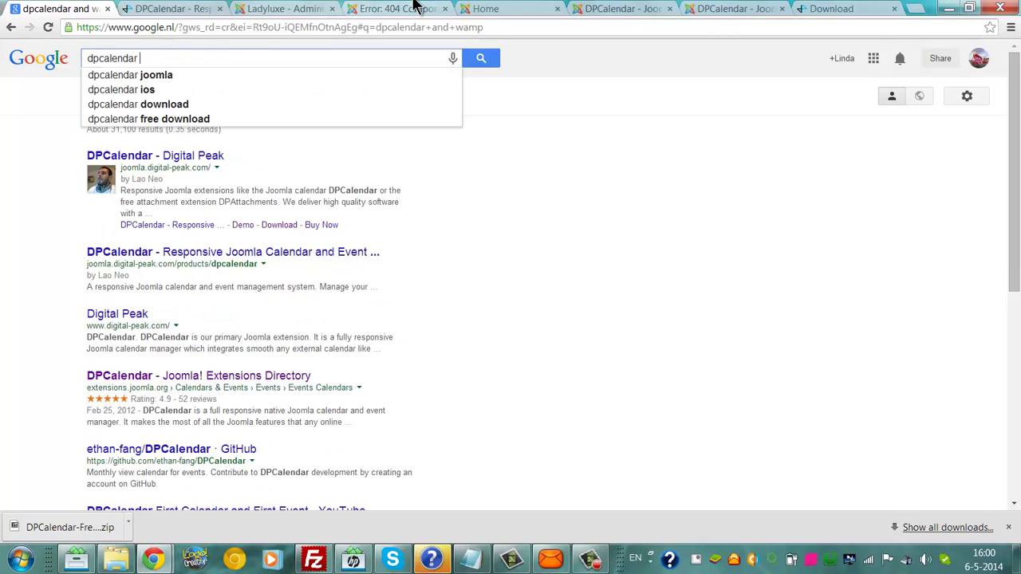
pyautogui.write('compone')
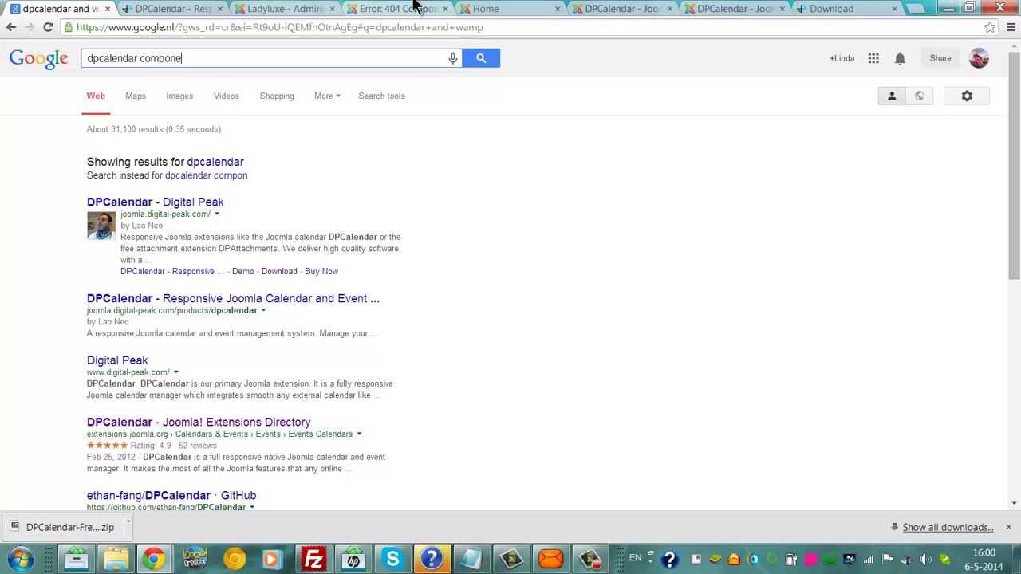
pyautogui.write('nt not found')
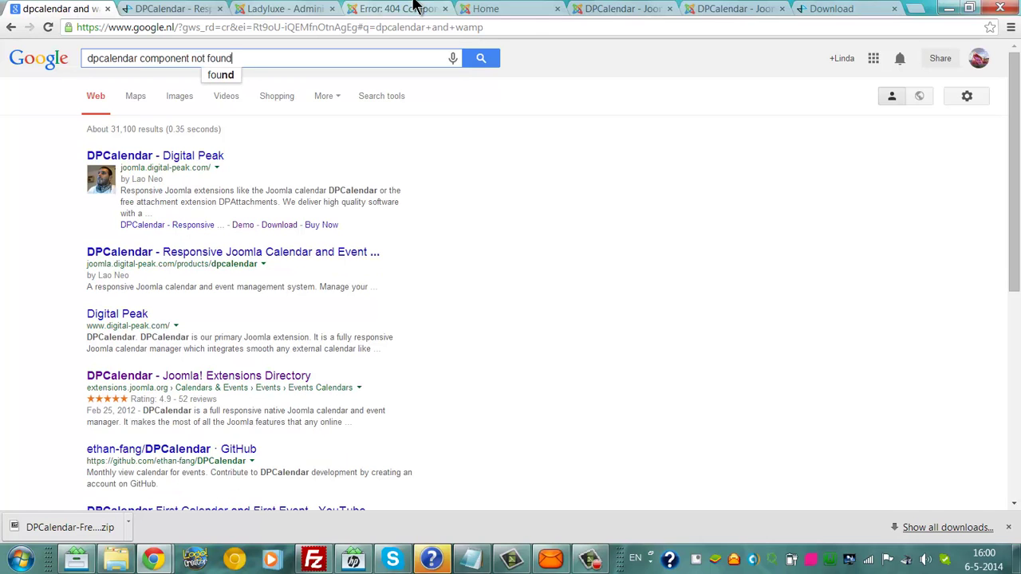
pyautogui.press('Return')
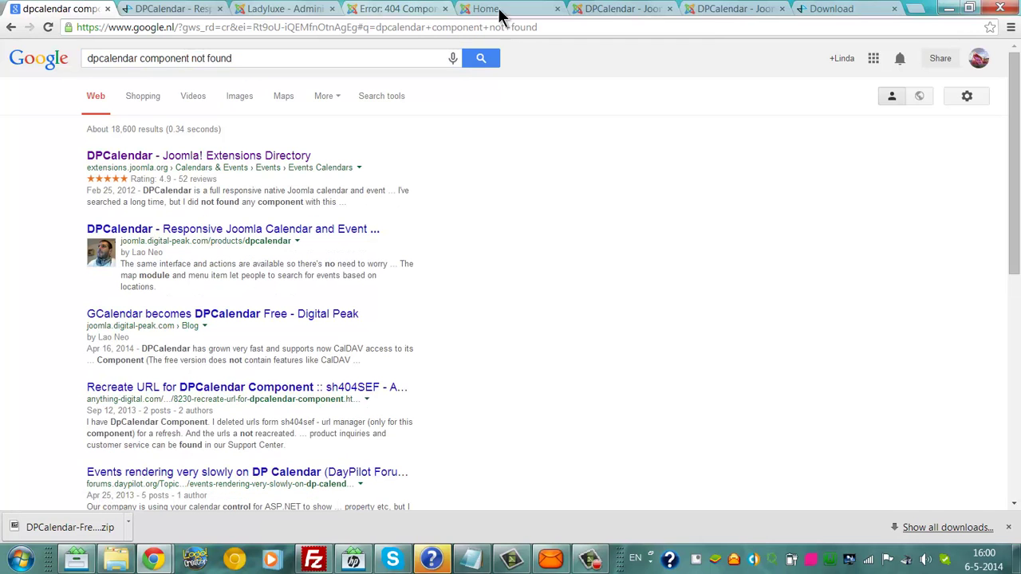
pyautogui.scroll(-1, 813, 157)
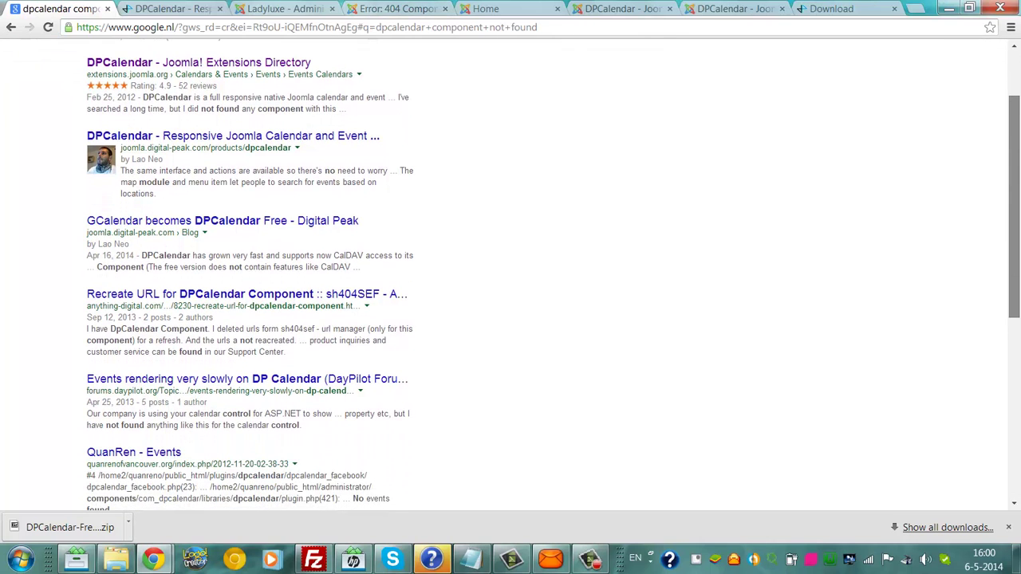
pyautogui.scroll(-2, 510, 278)
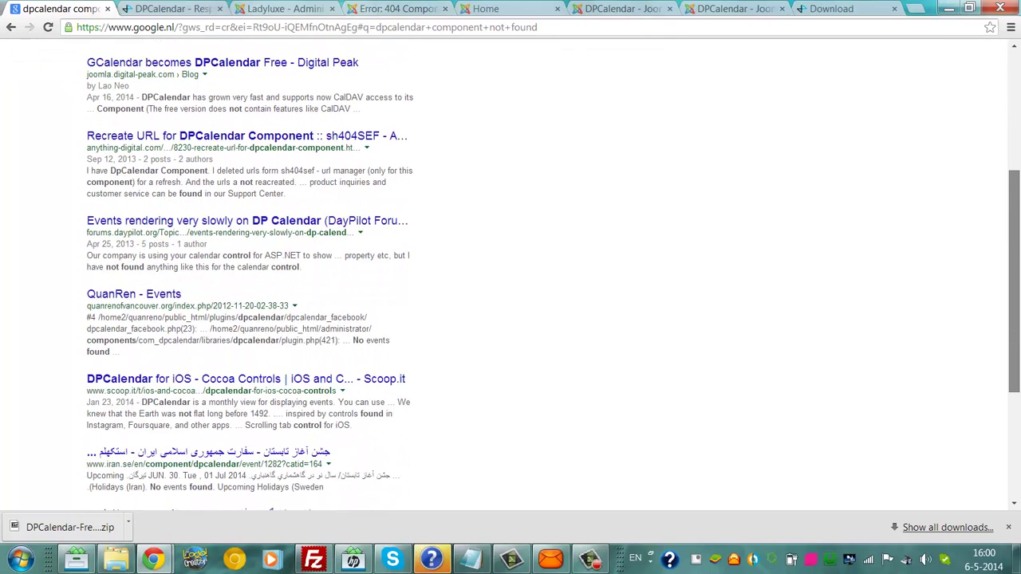
pyautogui.scroll(-3, 402, 363)
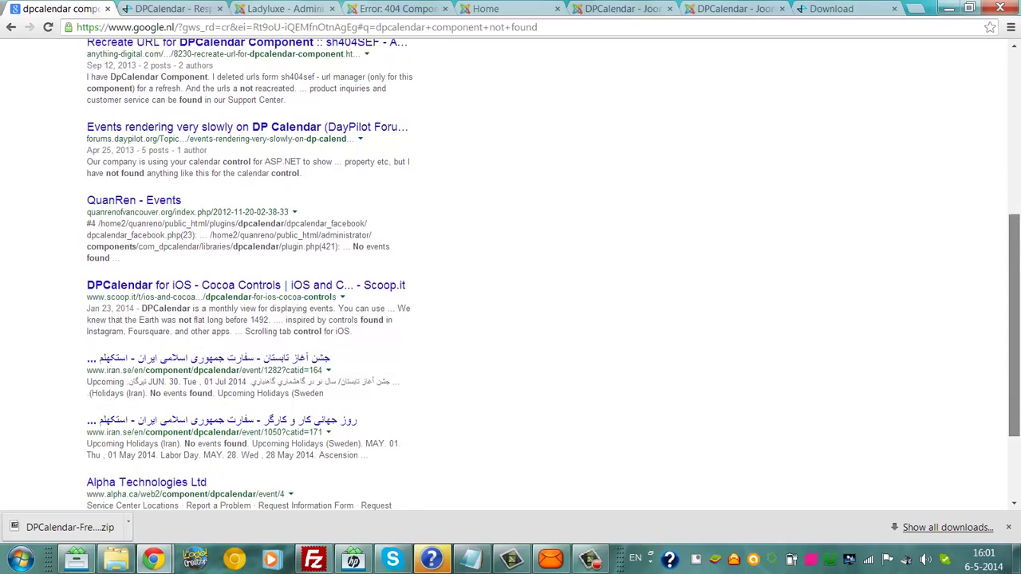
pyautogui.click(339, 451)
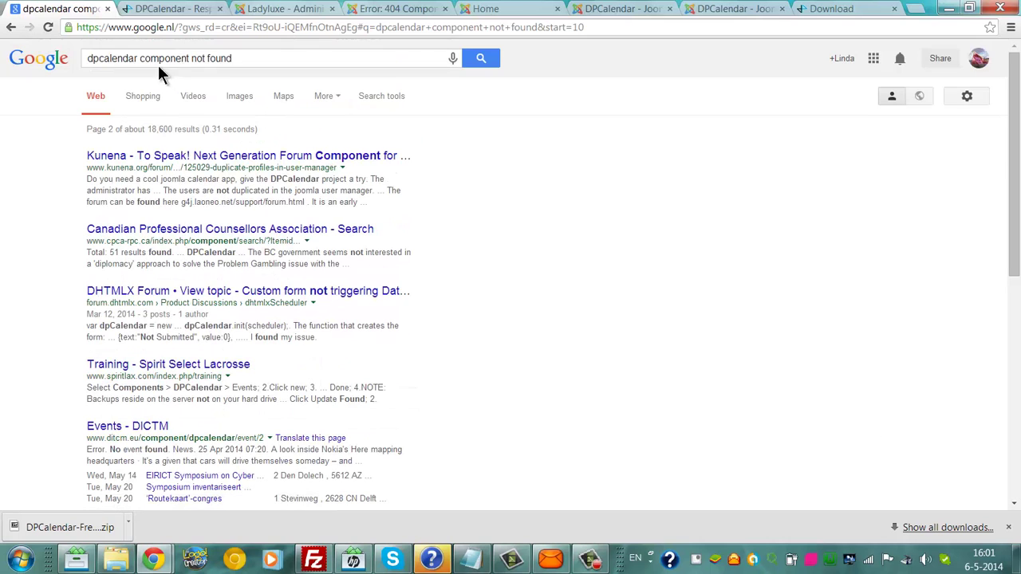
# Step: Wrap 'component not found' in double quotes and rerun it as an exact-phrase search
pyautogui.click(148, 69)
pyautogui.write('"')
pyautogui.click(249, 62)
pyautogui.write('"')
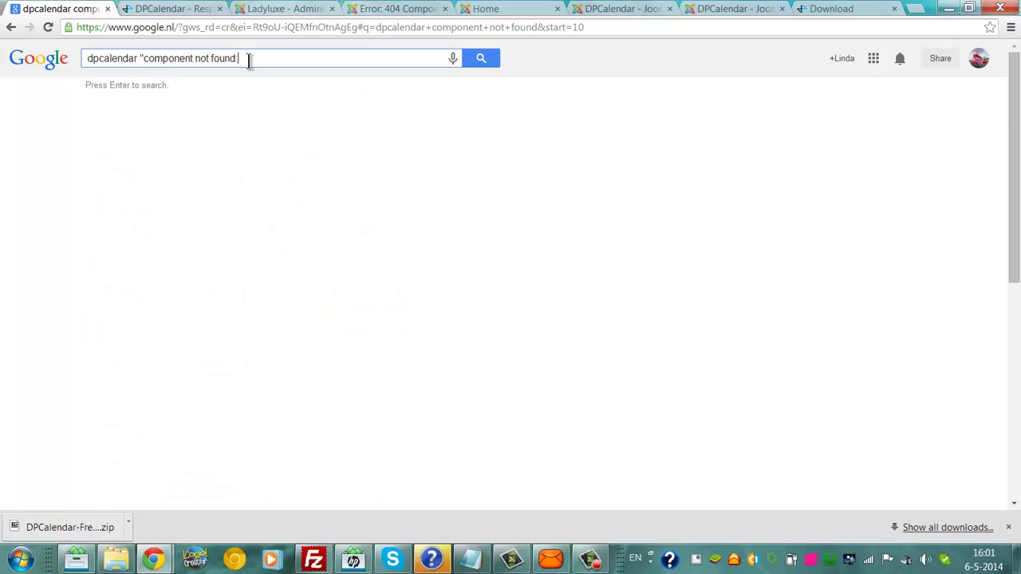
pyautogui.press('Return')
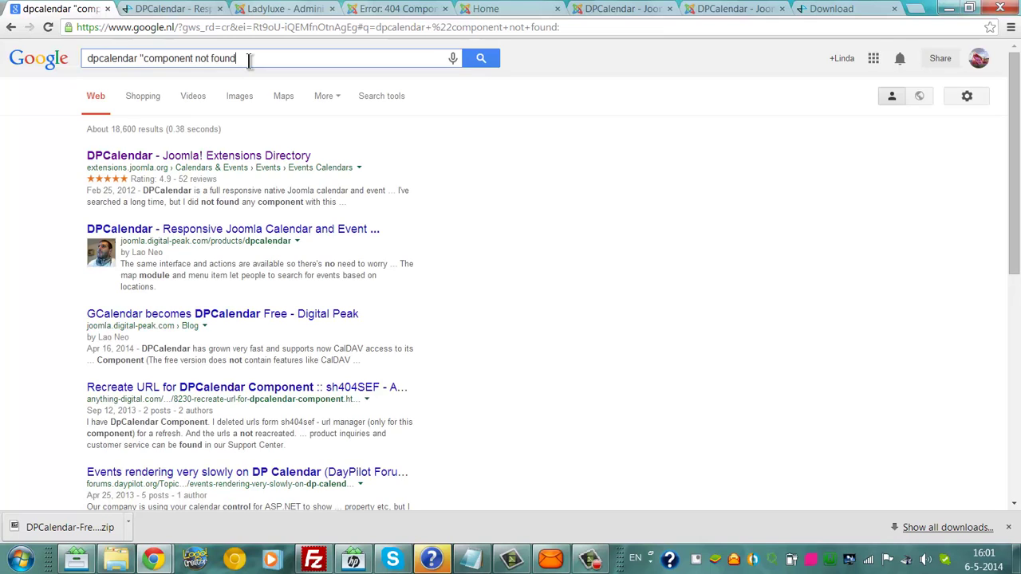
pyautogui.press('BackSpace')
pyautogui.press('BackSpace')
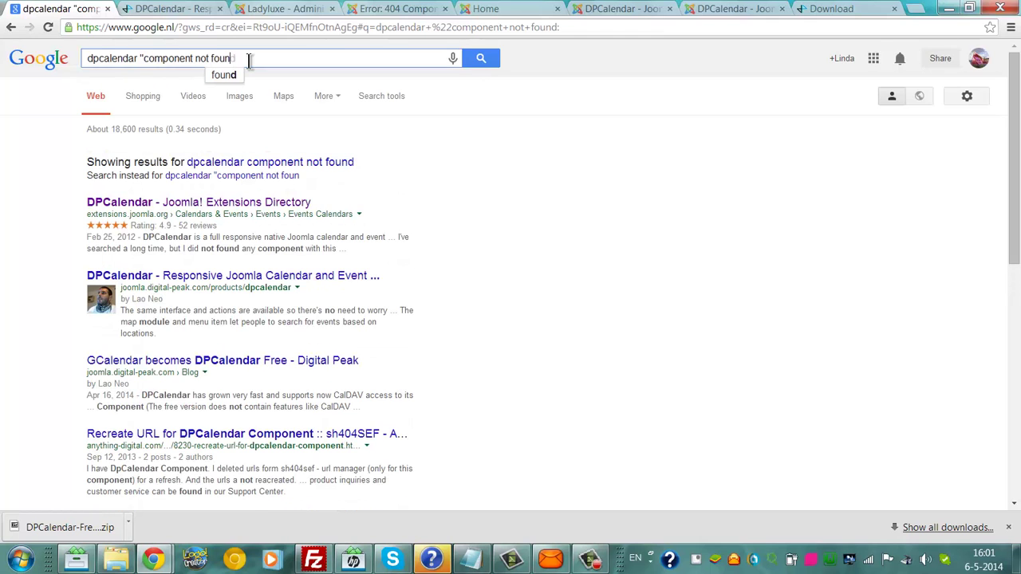
pyautogui.write('d')
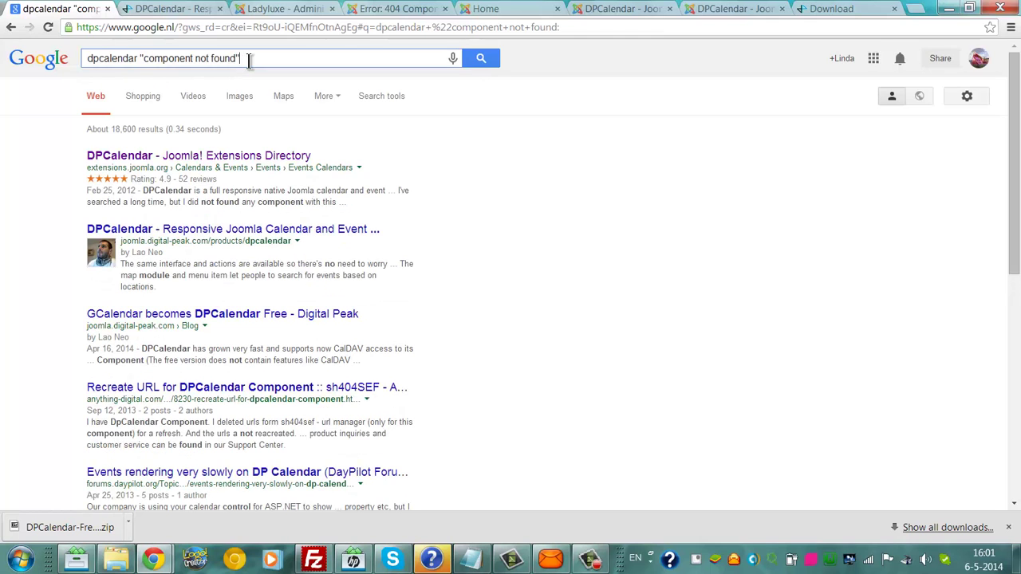
pyautogui.write('"')
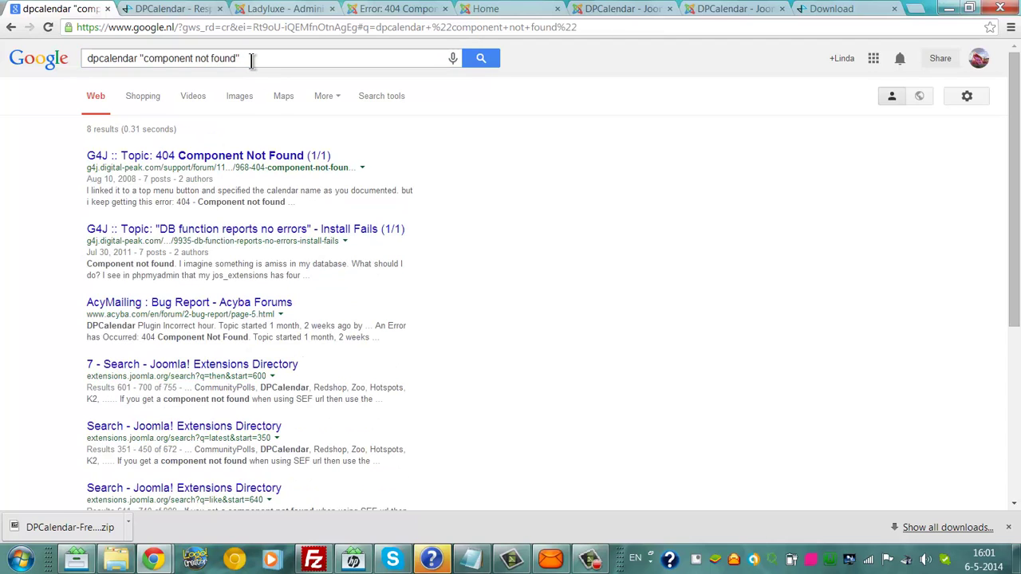
# Step: Return to the local Joomla admin and open the Extension Manager's Upload Package File installer
pyautogui.click(758, 9)
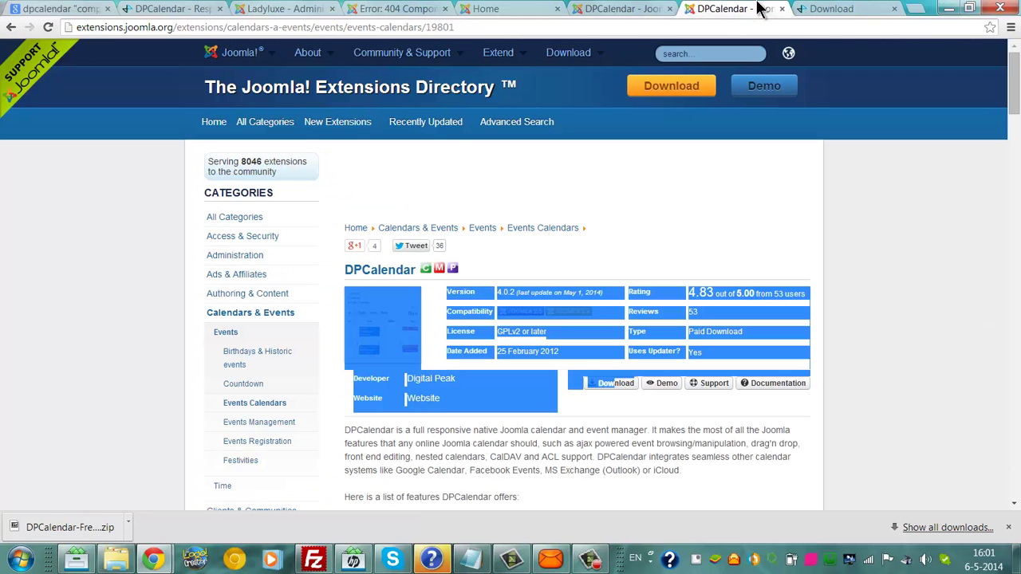
pyautogui.click(248, 9)
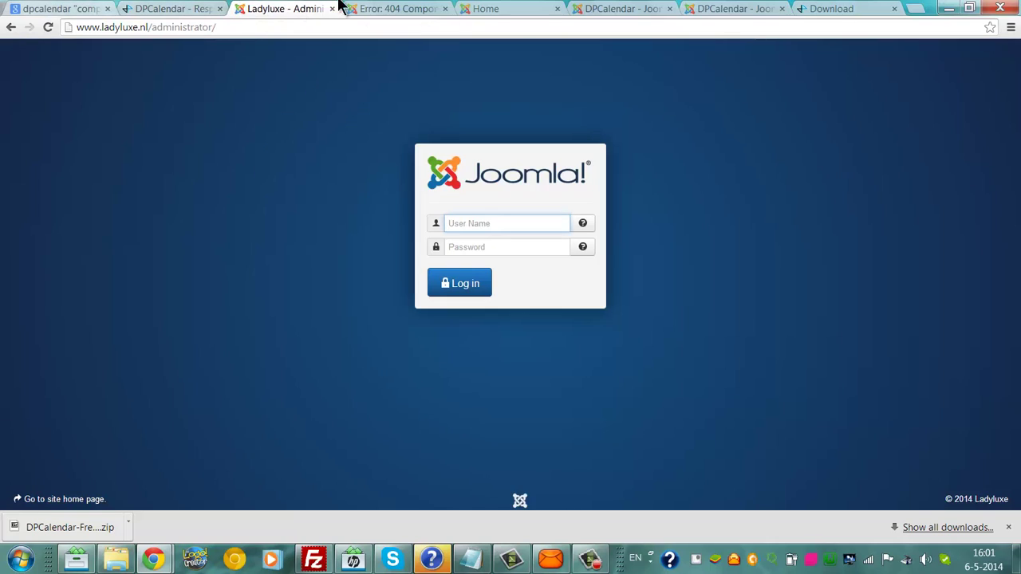
pyautogui.click(365, 8)
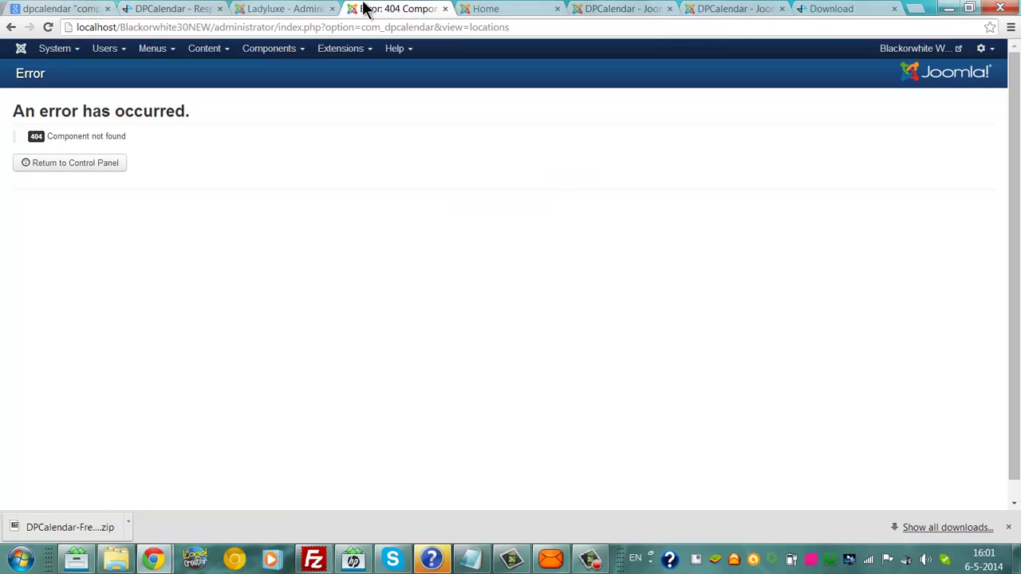
pyautogui.click(259, 49)
pyautogui.click(345, 50)
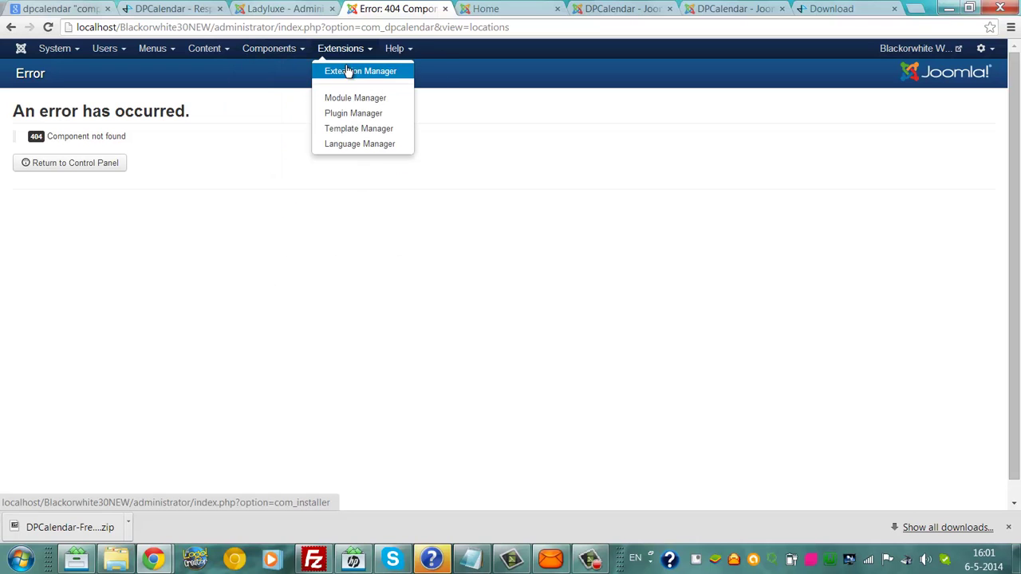
pyautogui.click(346, 71)
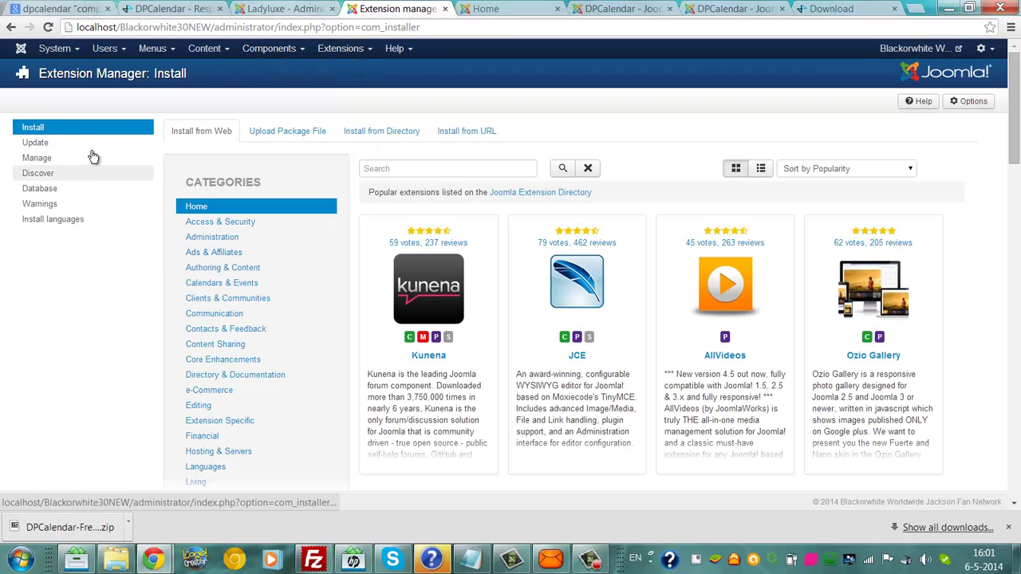
pyautogui.click(281, 131)
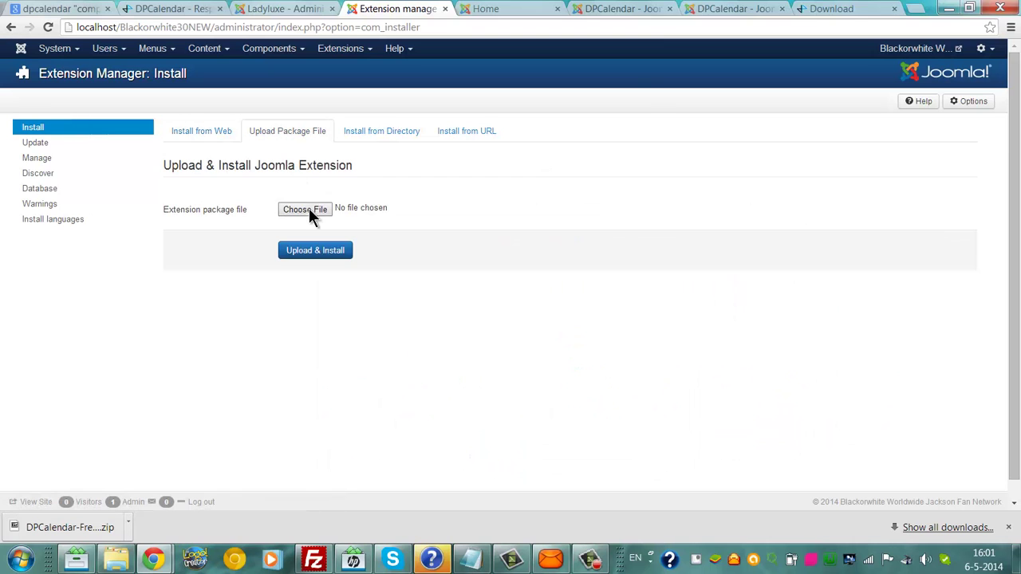
# Step: Choose GCalendar_3_1_5.zip from the Joomla downloads folder and upload and install it
pyautogui.click(309, 208)
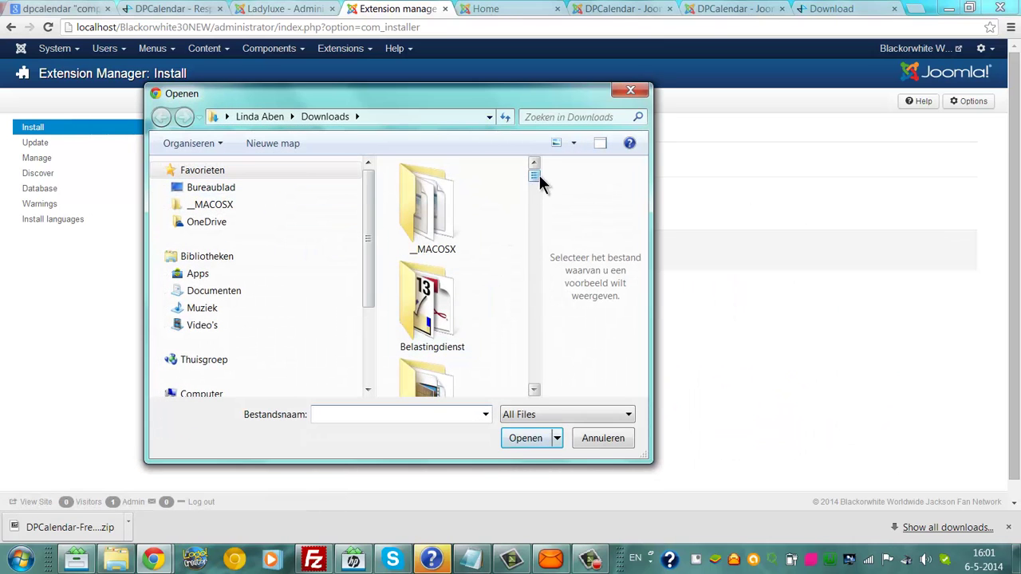
pyautogui.moveTo(539, 176)
pyautogui.mouseDown()
pyautogui.moveTo(540, 205)
pyautogui.moveTo(537, 190)
pyautogui.mouseUp()
pyautogui.click(535, 163)
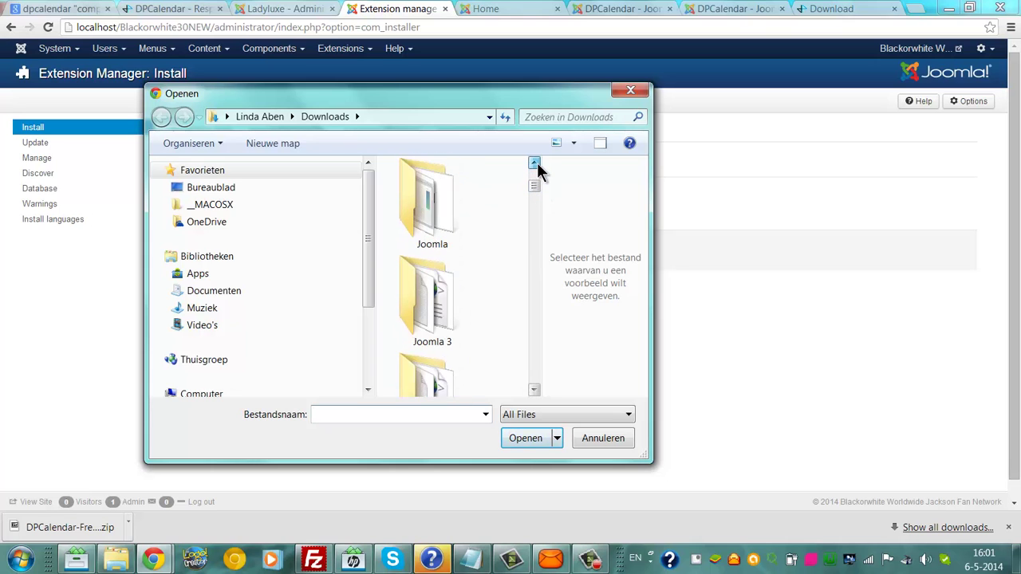
pyautogui.click(535, 162)
pyautogui.doubleClick(439, 295)
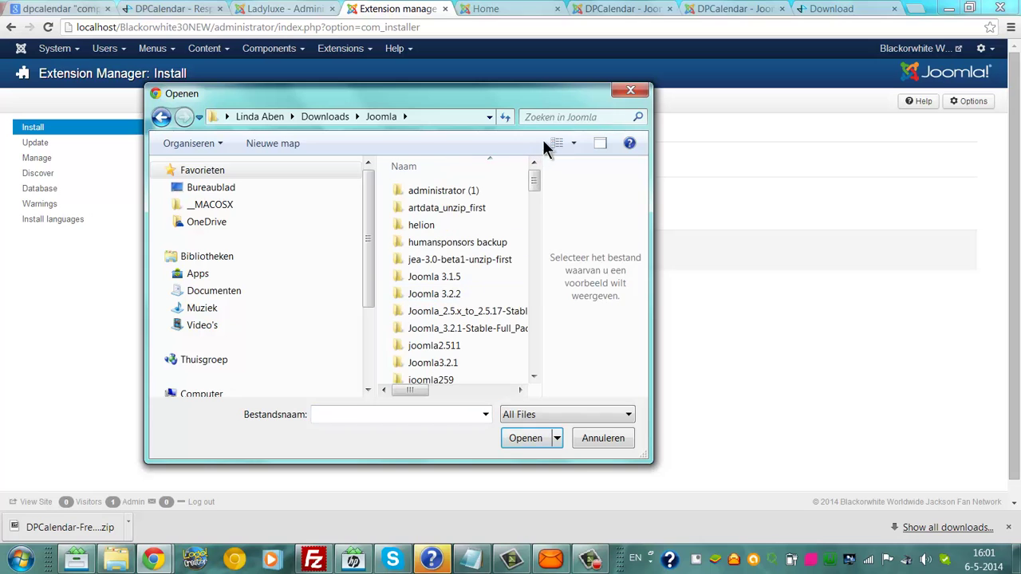
pyautogui.click(534, 376)
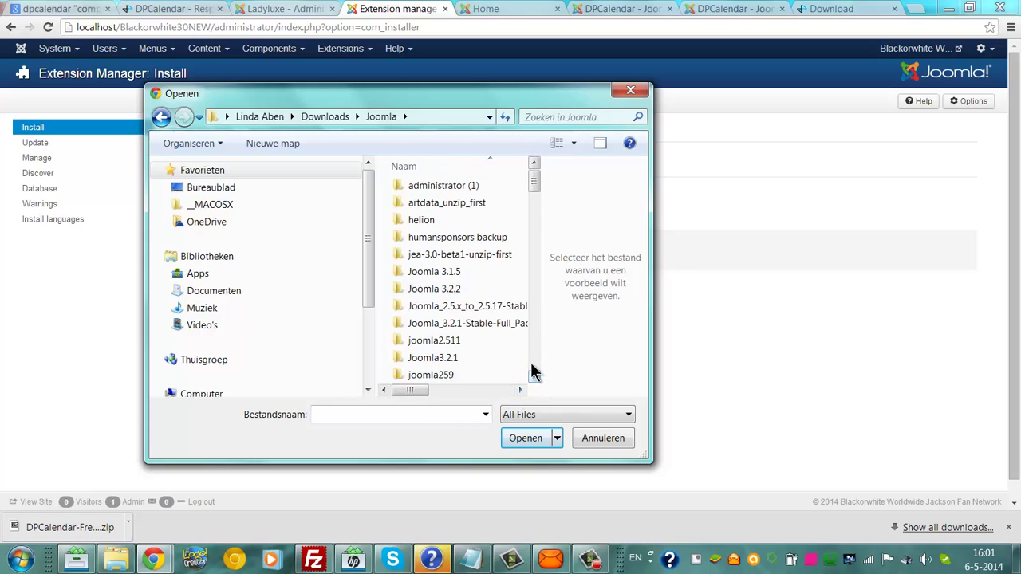
pyautogui.moveTo(534, 375); pyautogui.dragTo(537, 379)
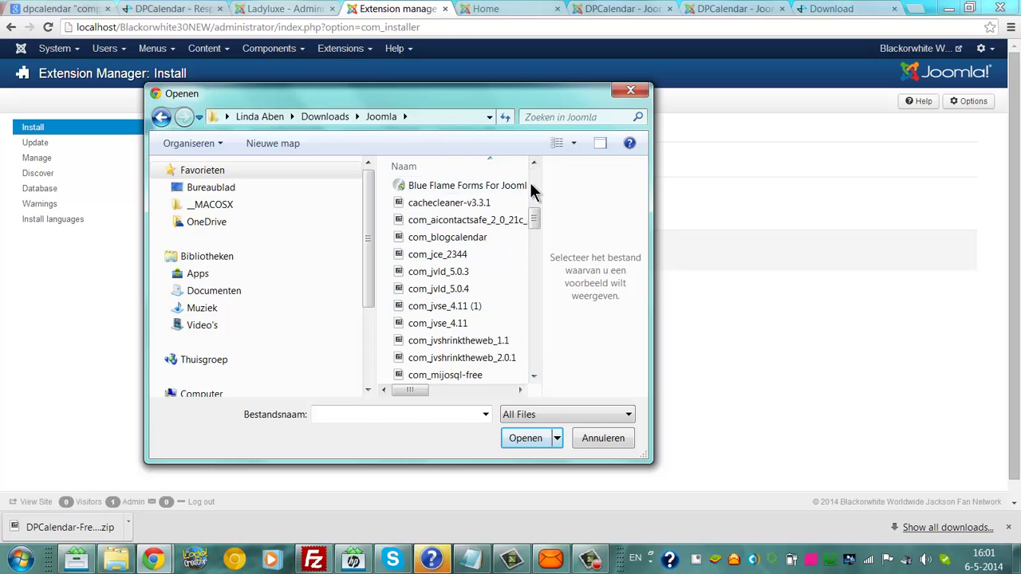
pyautogui.moveTo(535, 221); pyautogui.dragTo(535, 238)
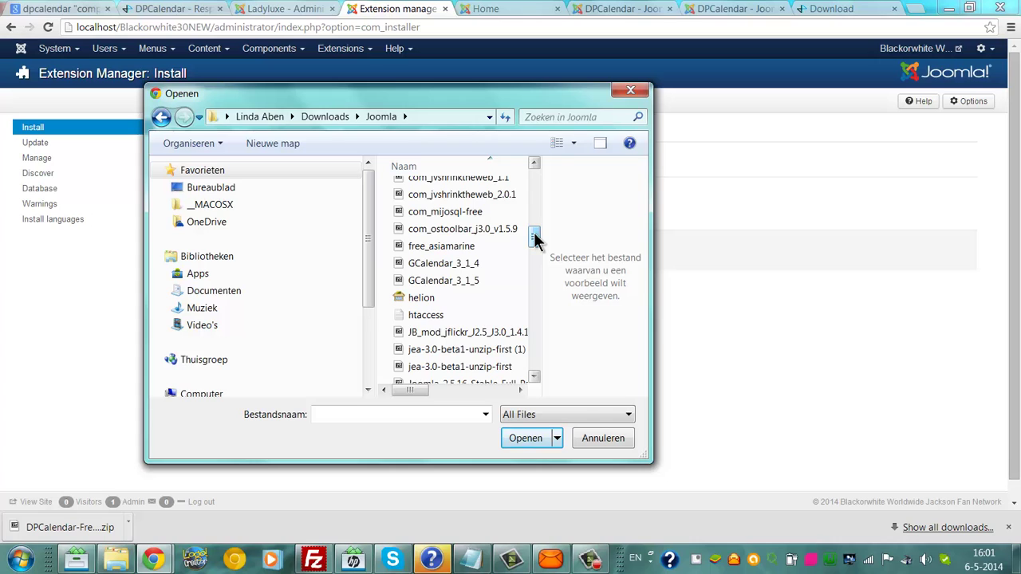
pyautogui.click(487, 279)
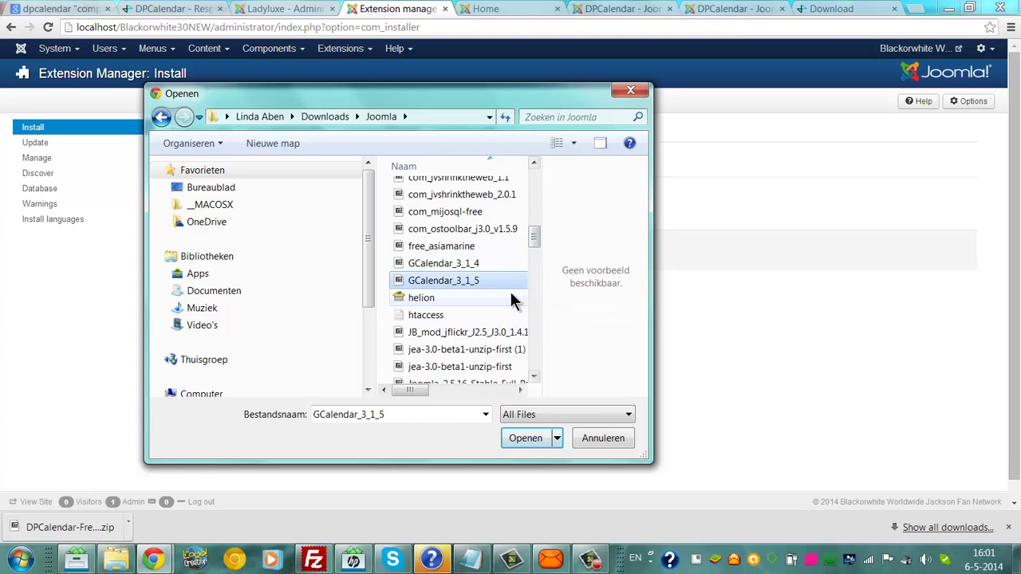
pyautogui.click(528, 437)
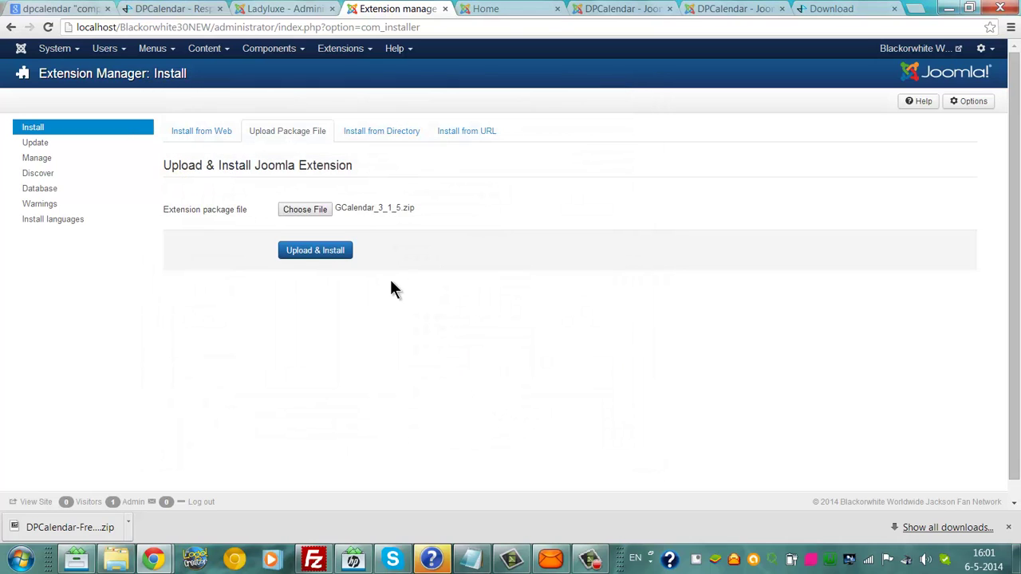
pyautogui.click(313, 251)
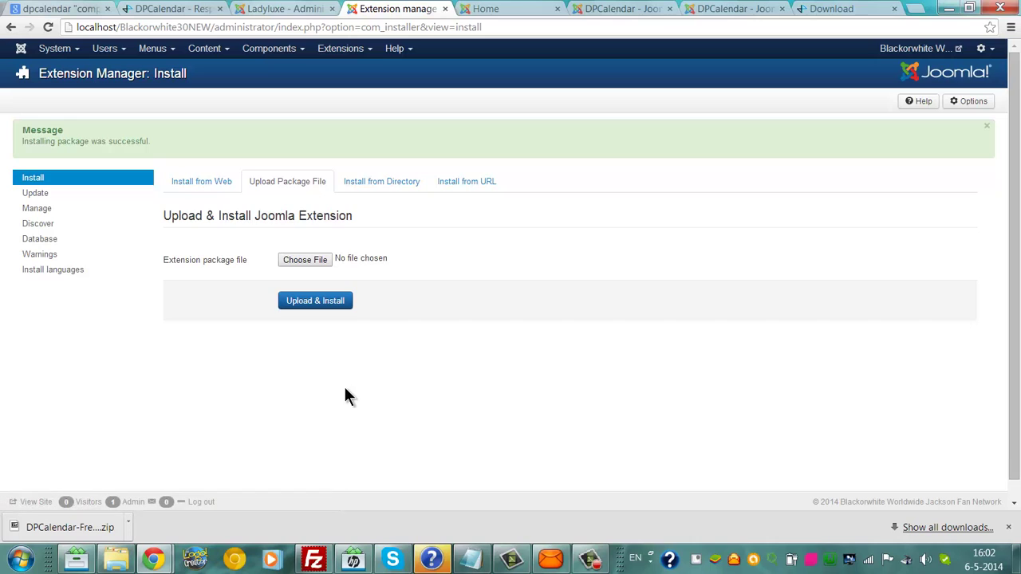
# Step: Open the GCalendar control panel and start Import Calendars
pyautogui.click(250, 49)
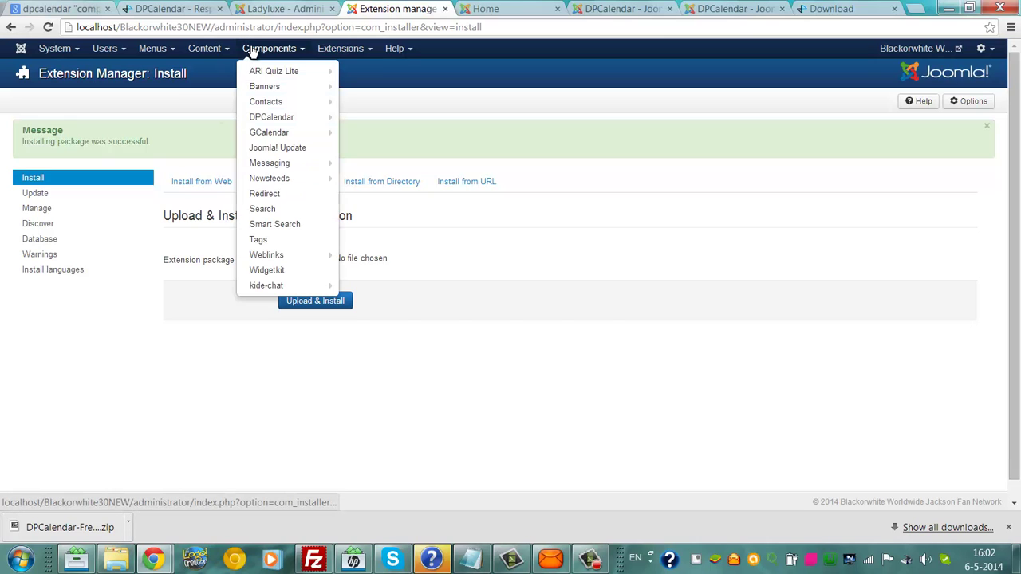
pyautogui.click(271, 133)
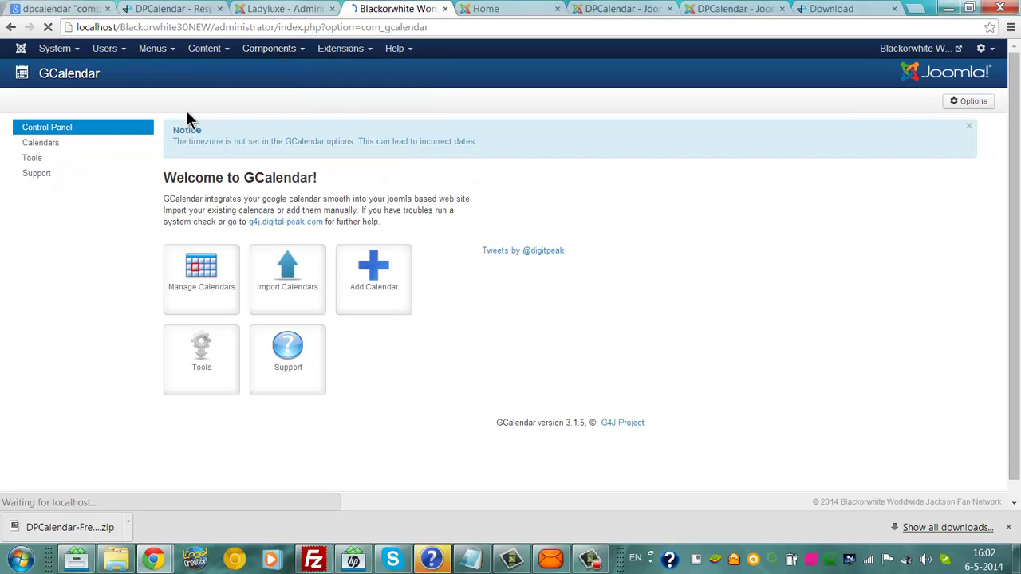
pyautogui.click(268, 271)
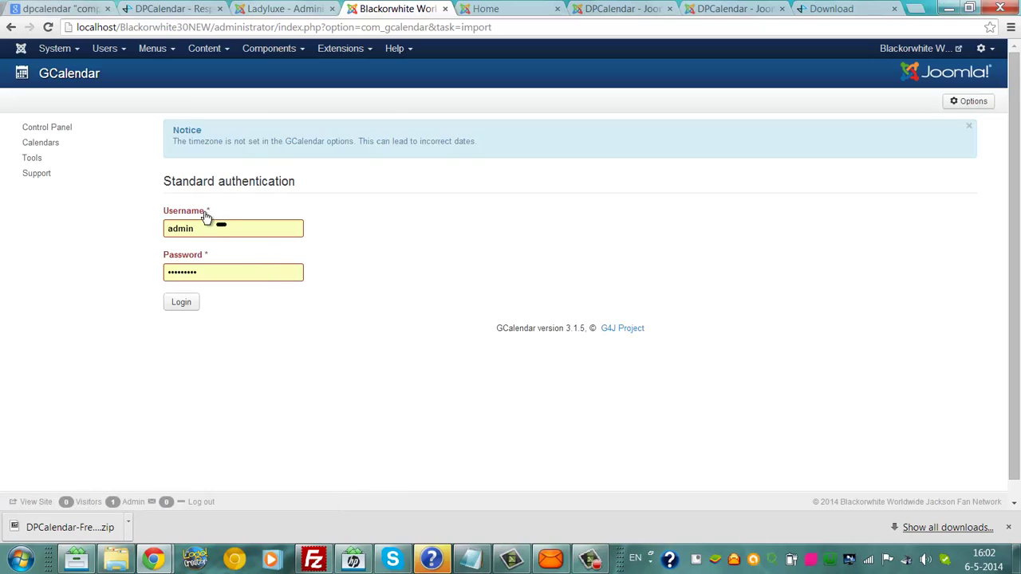
# Step: Log in with the Google account's e-mail address and password
pyautogui.doubleClick(210, 229)
pyautogui.press('BackSpace')
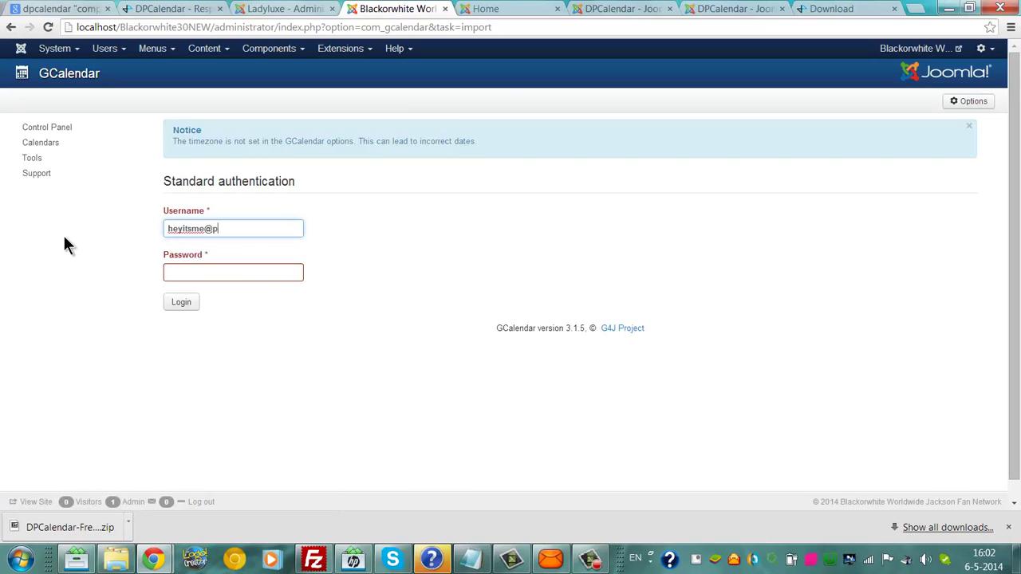
pyautogui.press('Tab')
pyautogui.write('*********')
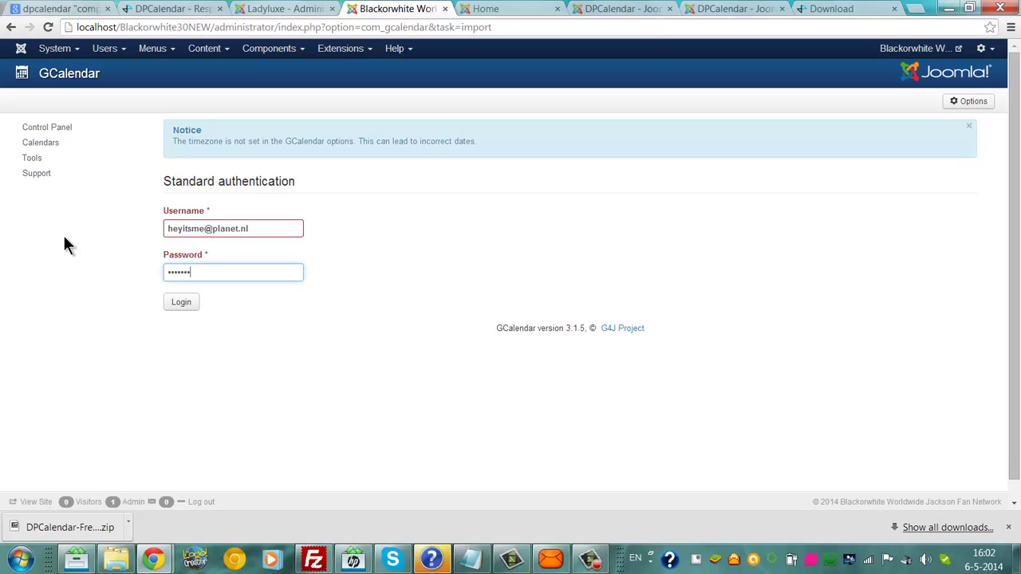
pyautogui.click(173, 306)
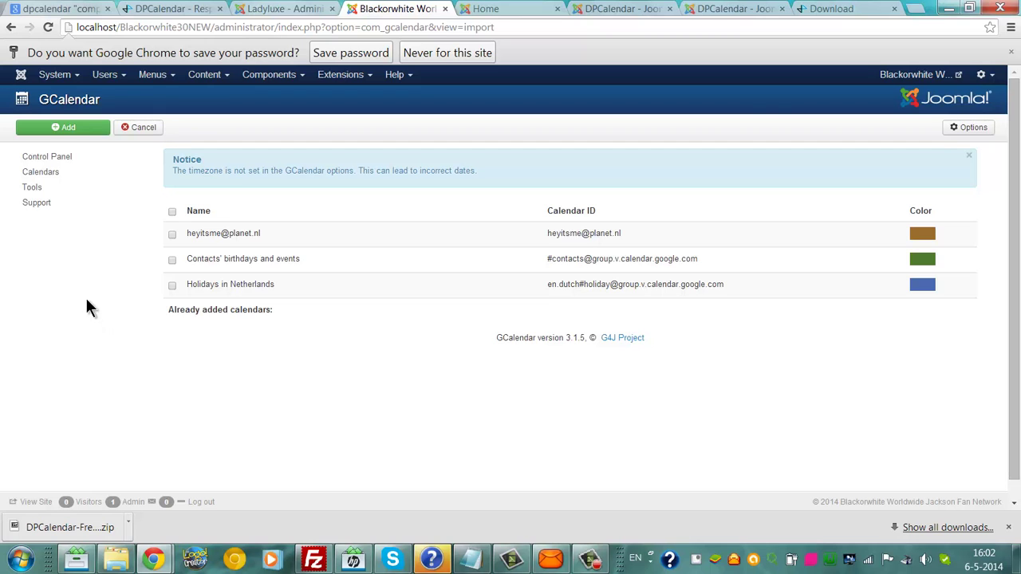
# Step: Reload the local home page, pause its IGN video, and go back to the GCalendar admin tab
pyautogui.click(495, 8)
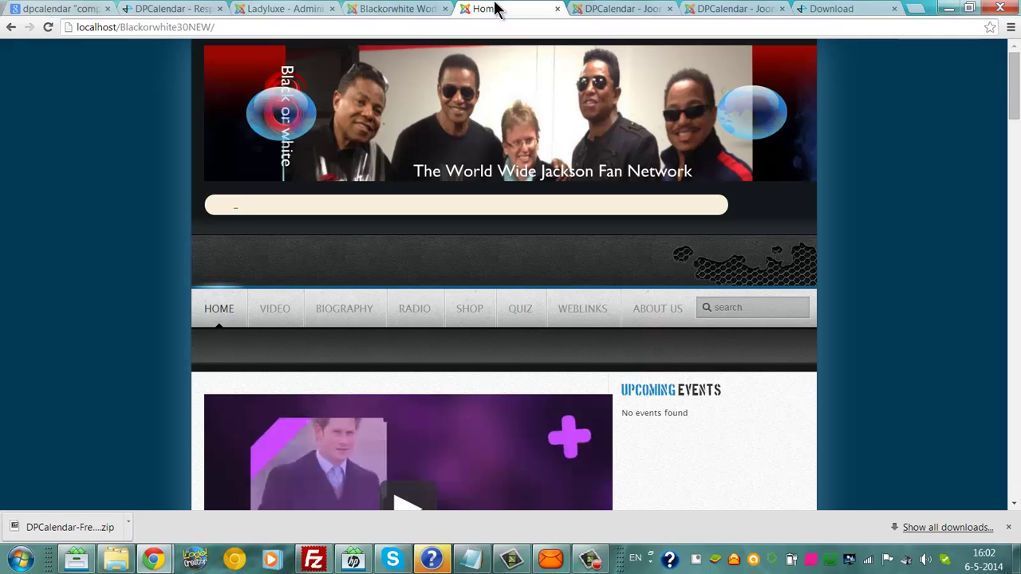
pyautogui.click(419, 30)
pyautogui.press('Return')
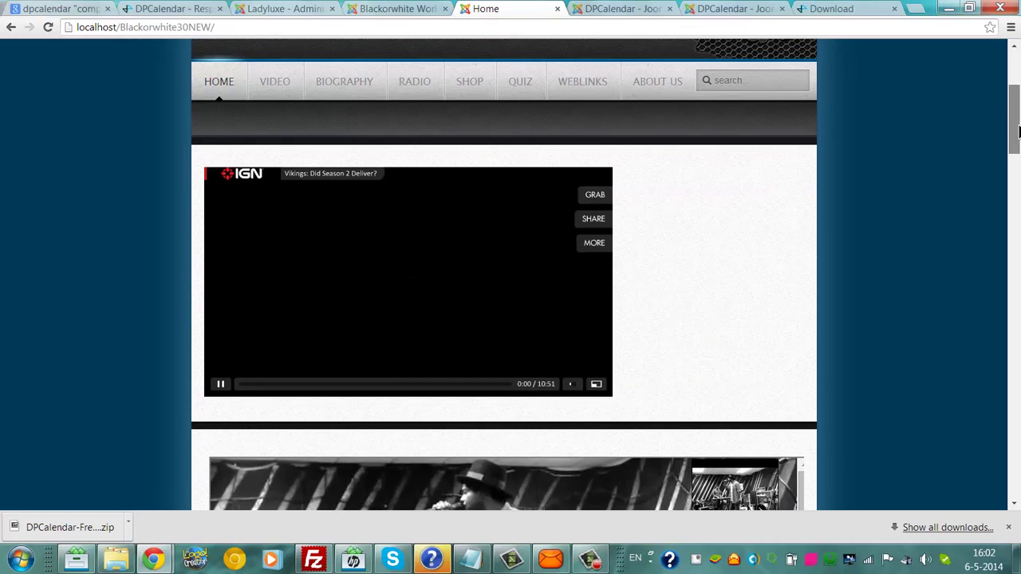
pyautogui.click(223, 384)
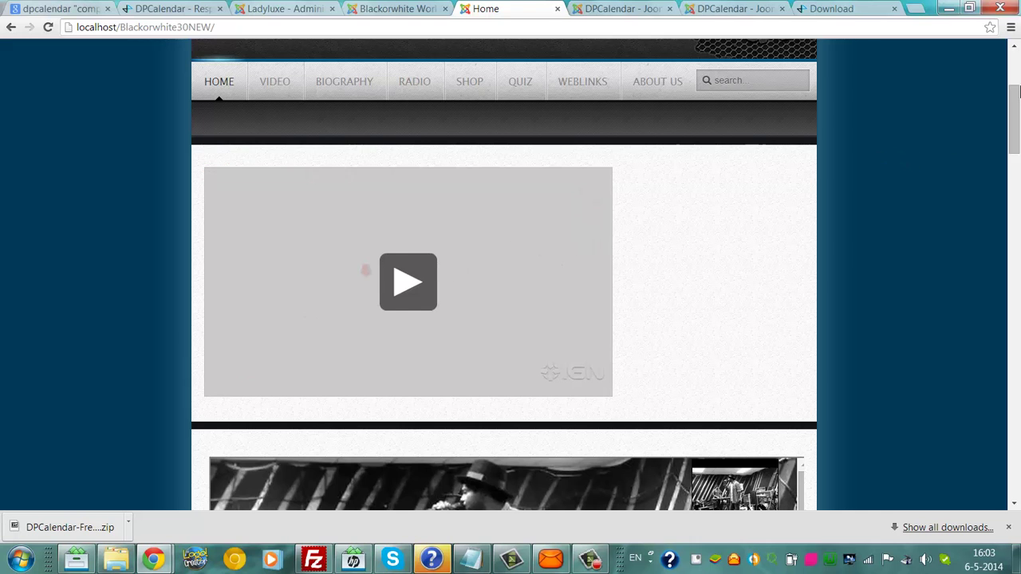
pyautogui.moveTo(1017, 100); pyautogui.dragTo(1015, 49)
pyautogui.click(352, 9)
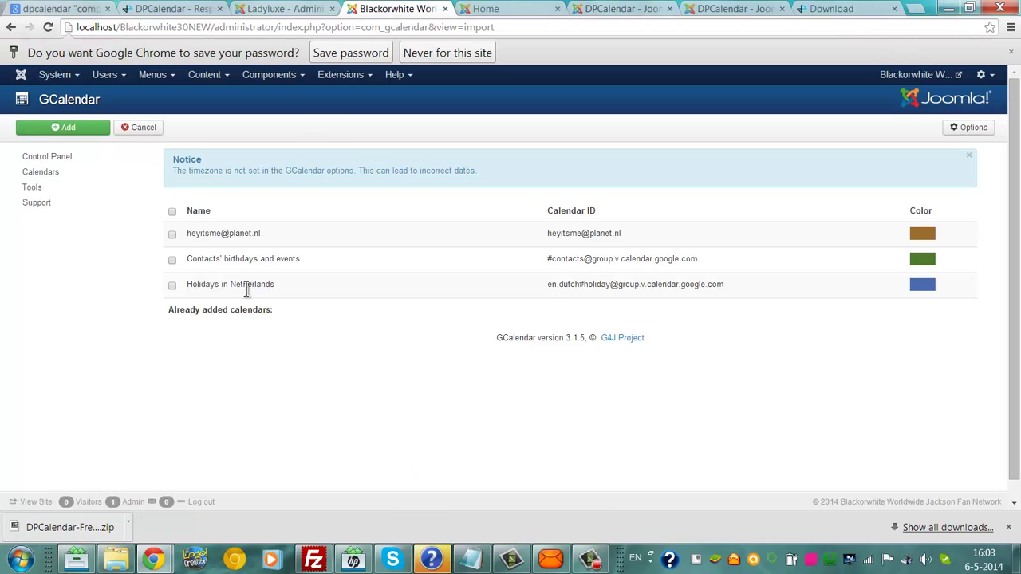
# Step: Filter local site modules by 'gca', then select and publish all three GCalendar modules
pyautogui.click(331, 74)
pyautogui.click(354, 126)
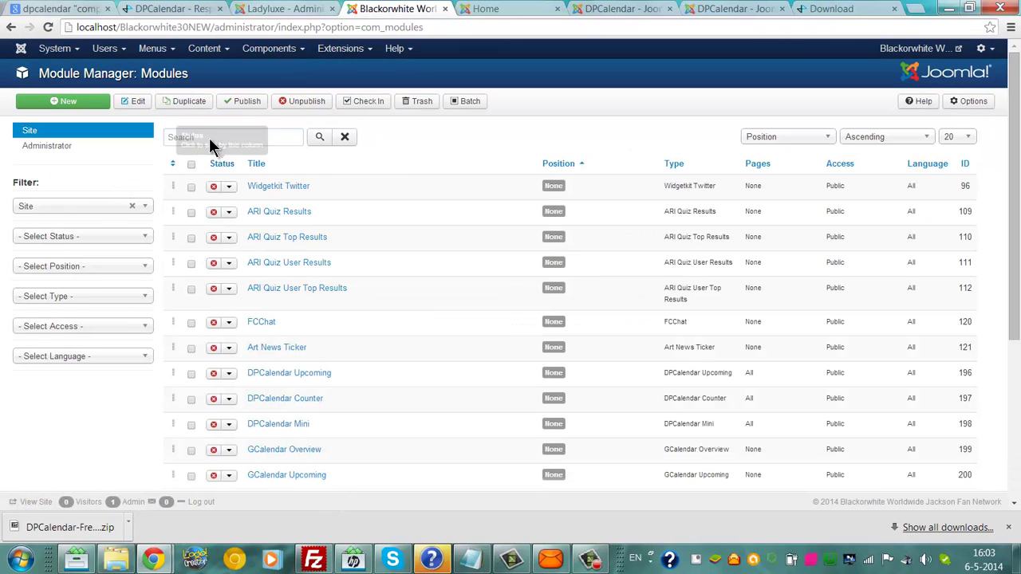
pyautogui.click(209, 137)
pyautogui.write('gcalendar')
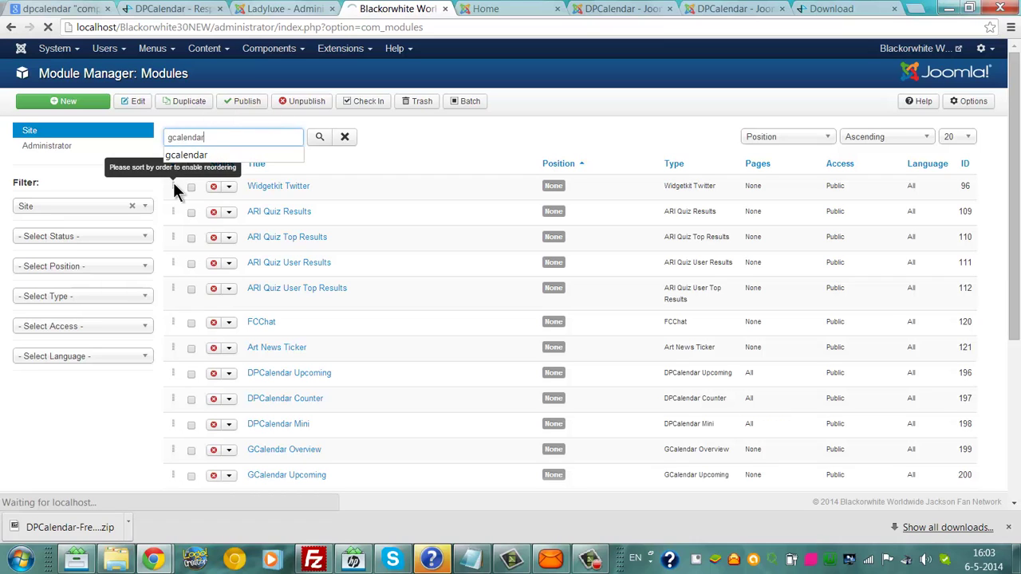
pyautogui.press('Return')
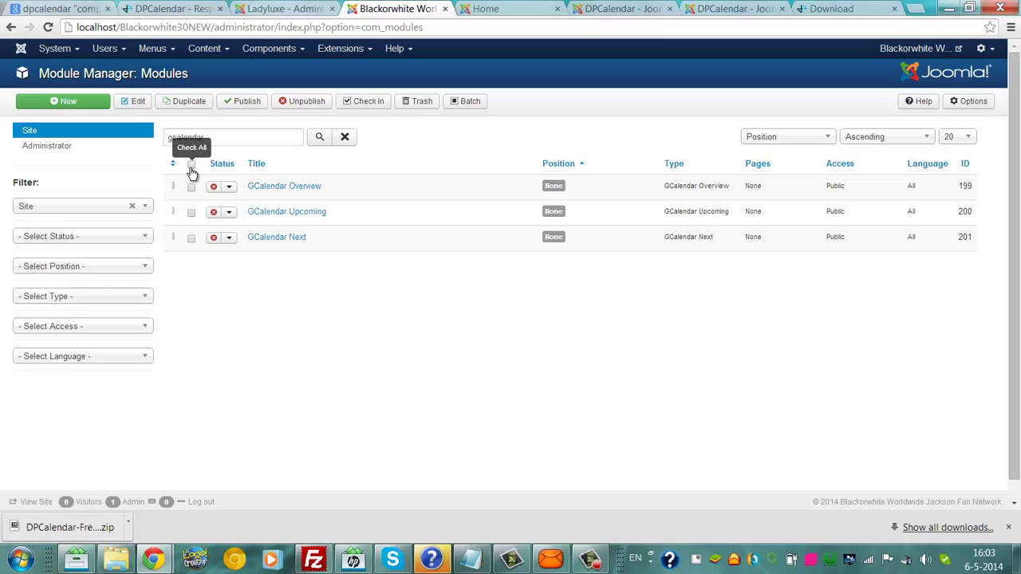
pyautogui.click(192, 166)
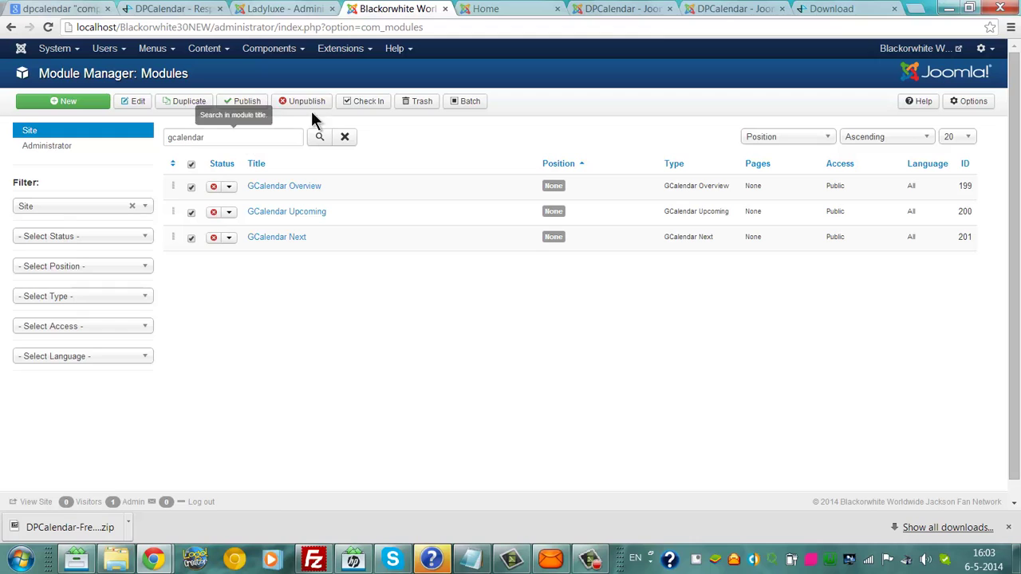
pyautogui.click(261, 105)
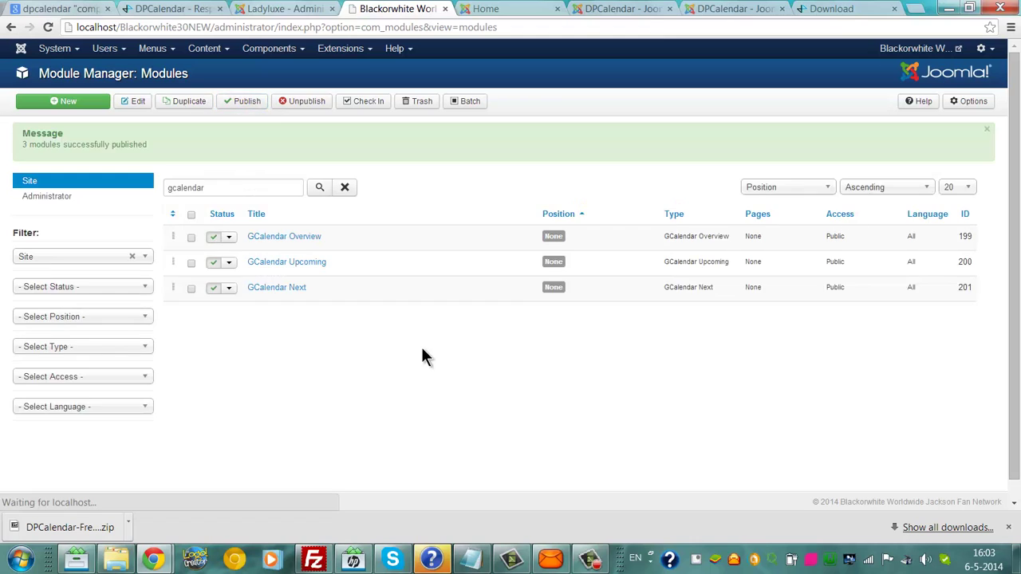
pyautogui.click(532, 8)
# Step: Go to blackorwhite.nl/administrator and submit a login with the saved administrator user name
pyautogui.click(591, 8)
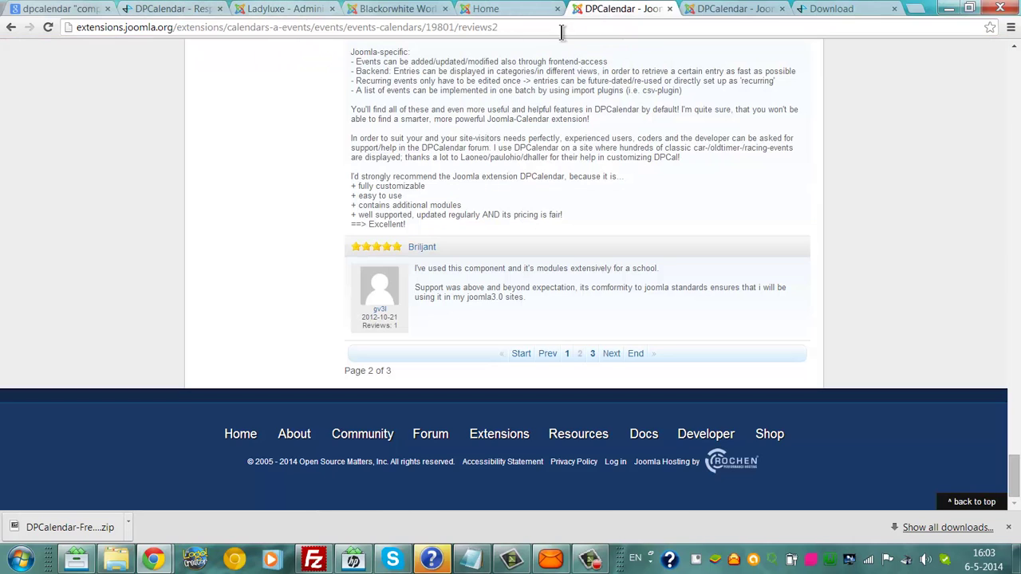
pyautogui.click(562, 26)
pyautogui.write('blackorwhite.nl/administrator/')
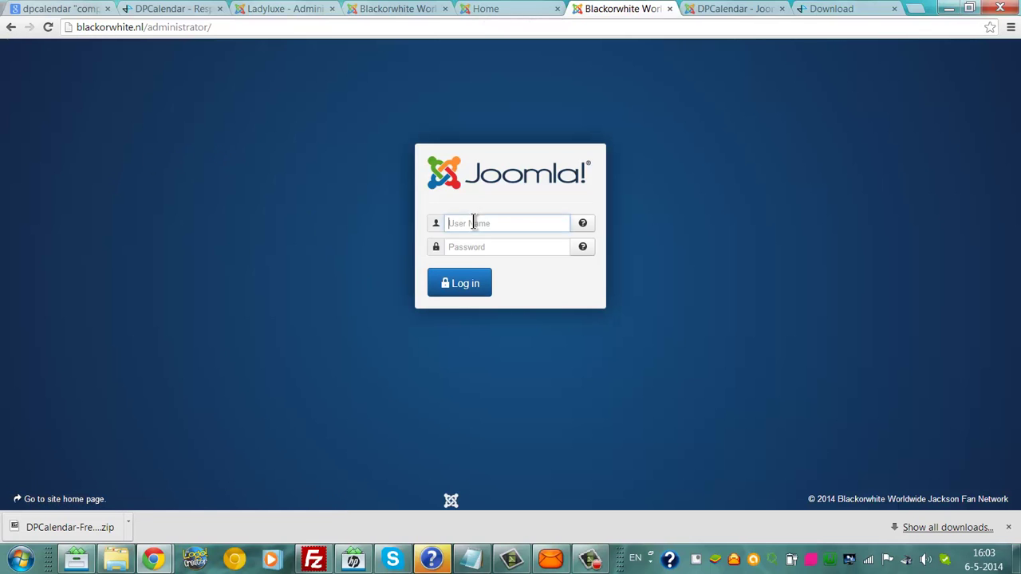
pyautogui.click(473, 223)
pyautogui.click(466, 256)
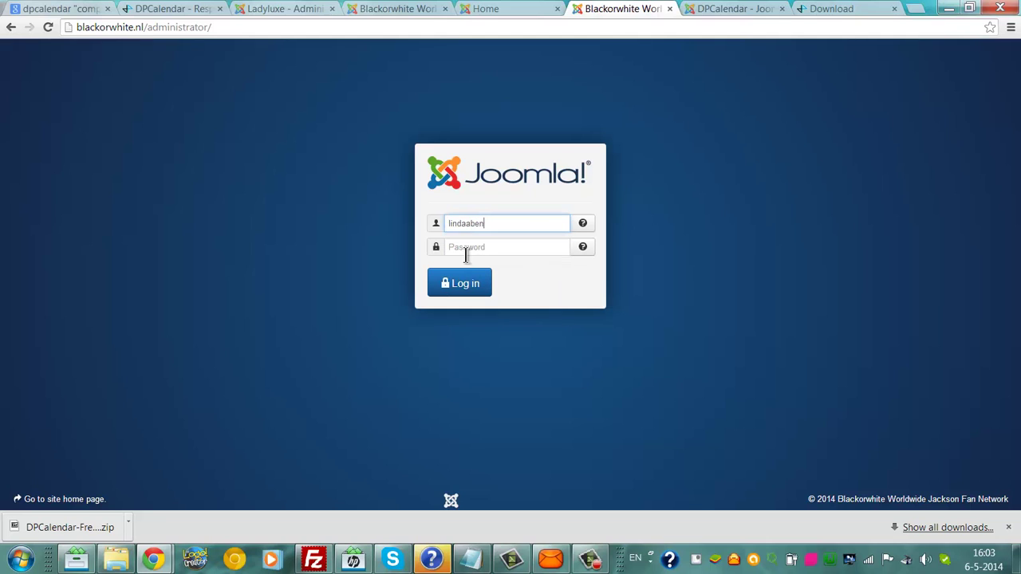
pyautogui.click(465, 247)
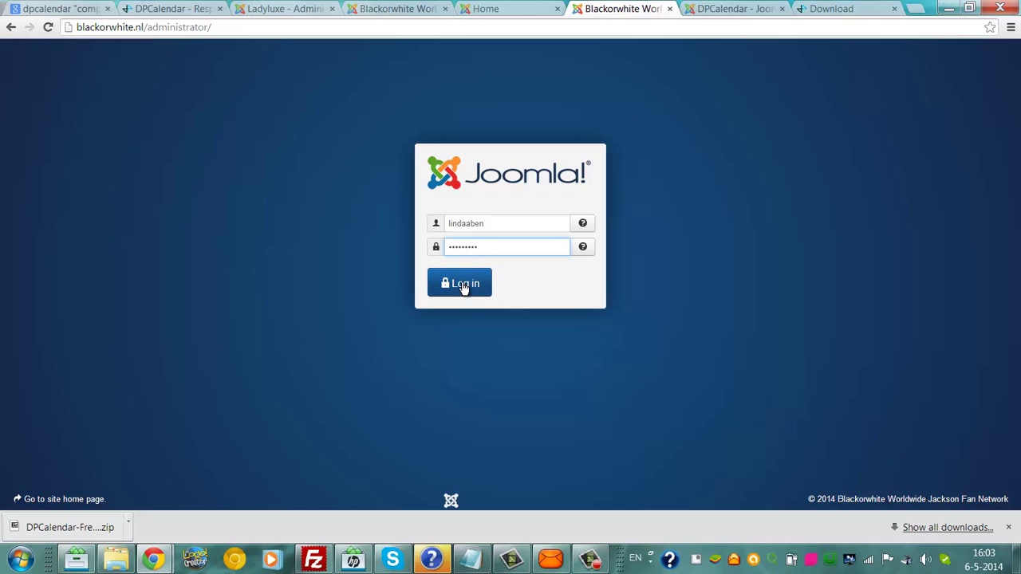
pyautogui.click(466, 289)
# Step: Check the local home page and module list, then return to the live site's error page
pyautogui.click(513, 8)
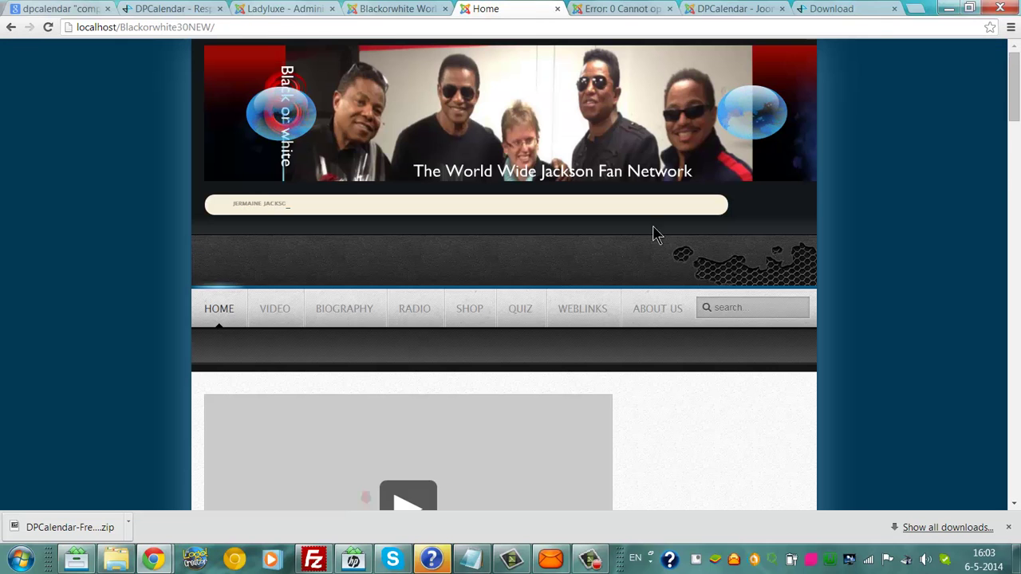
pyautogui.scroll(-4, 1015, 127)
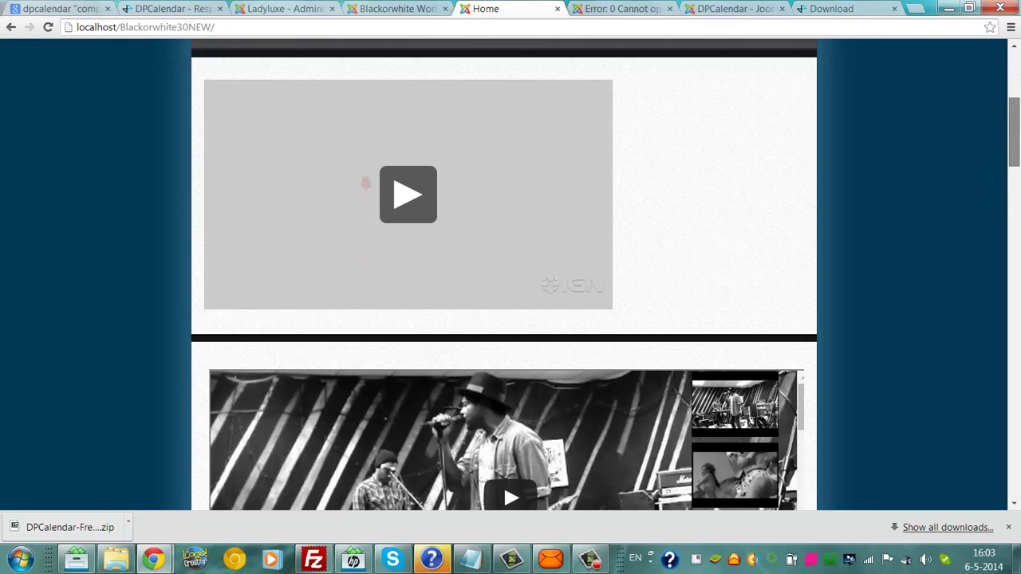
pyautogui.scroll(4, 969, 84)
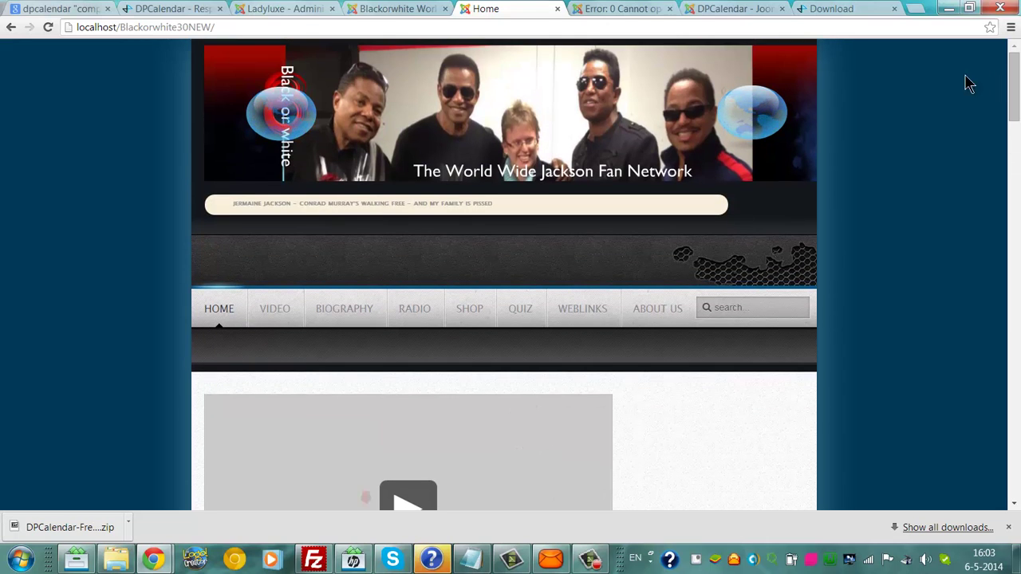
pyautogui.click(428, 9)
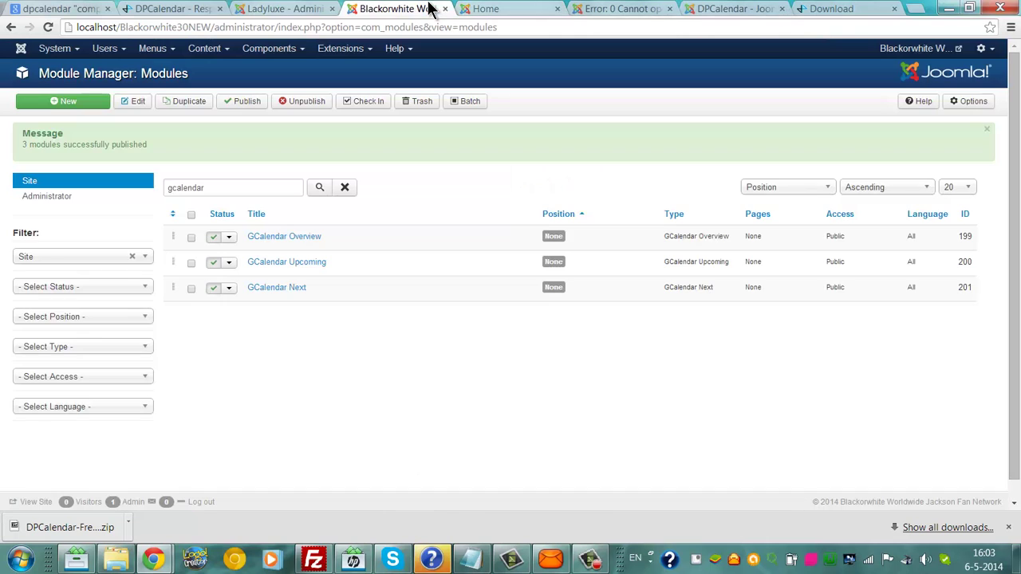
pyautogui.click(314, 8)
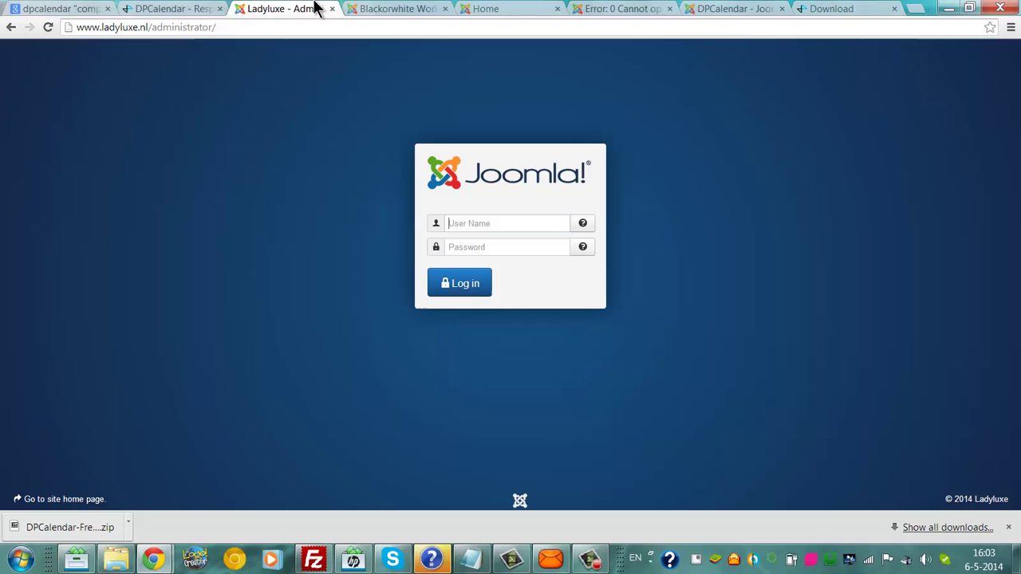
pyautogui.click(602, 10)
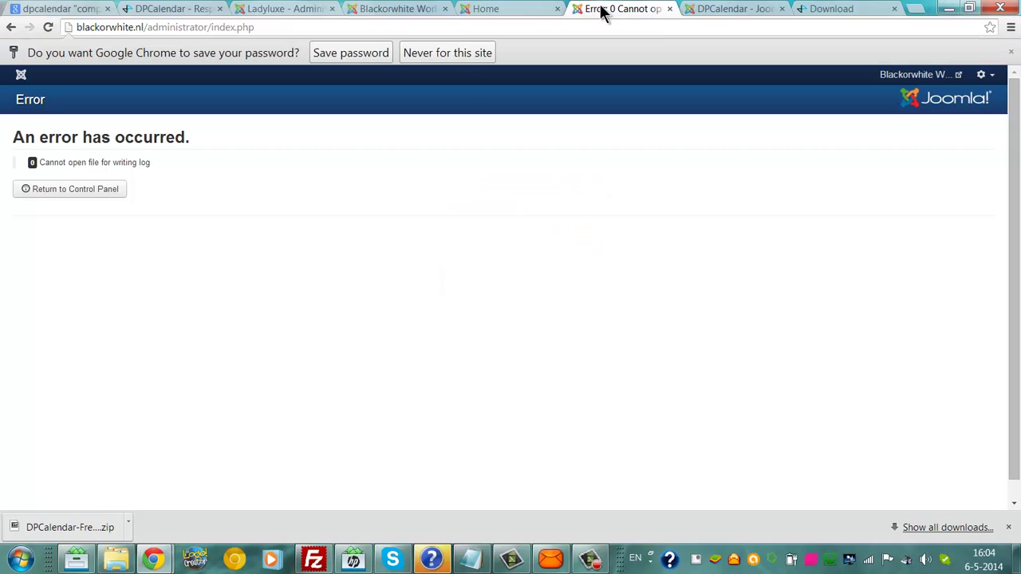
# Step: Leave the error page and log in to the live administrator with the admin user name and password
pyautogui.click(83, 189)
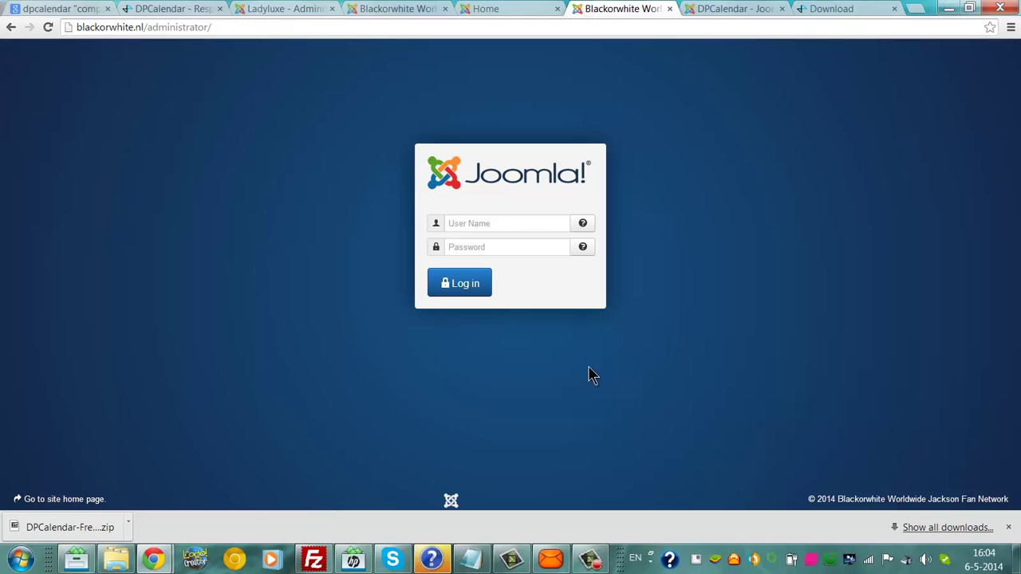
pyautogui.click(509, 224)
pyautogui.write('admin')
pyautogui.press('Tab')
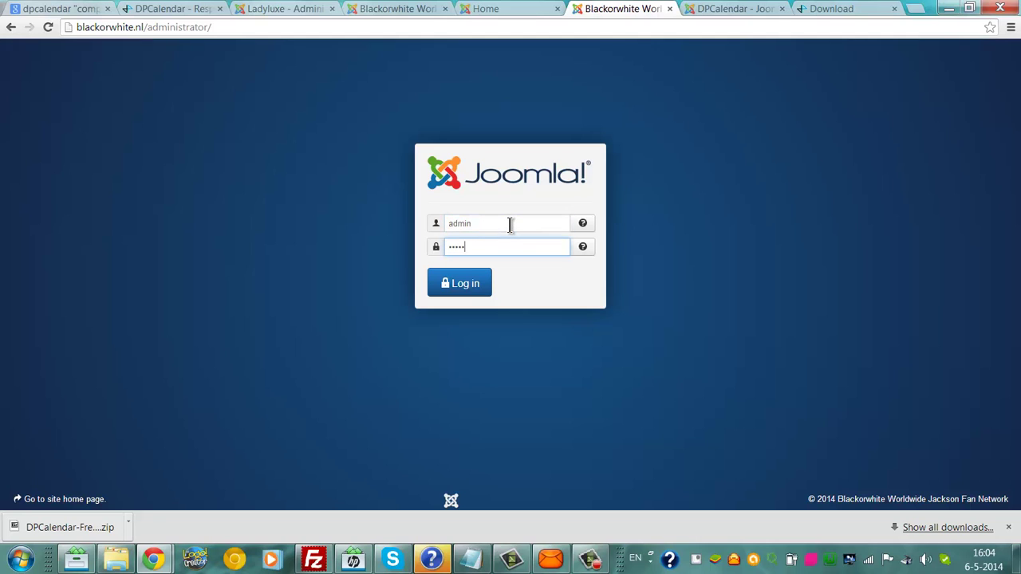
pyautogui.write('•••••••••')
pyautogui.click(485, 292)
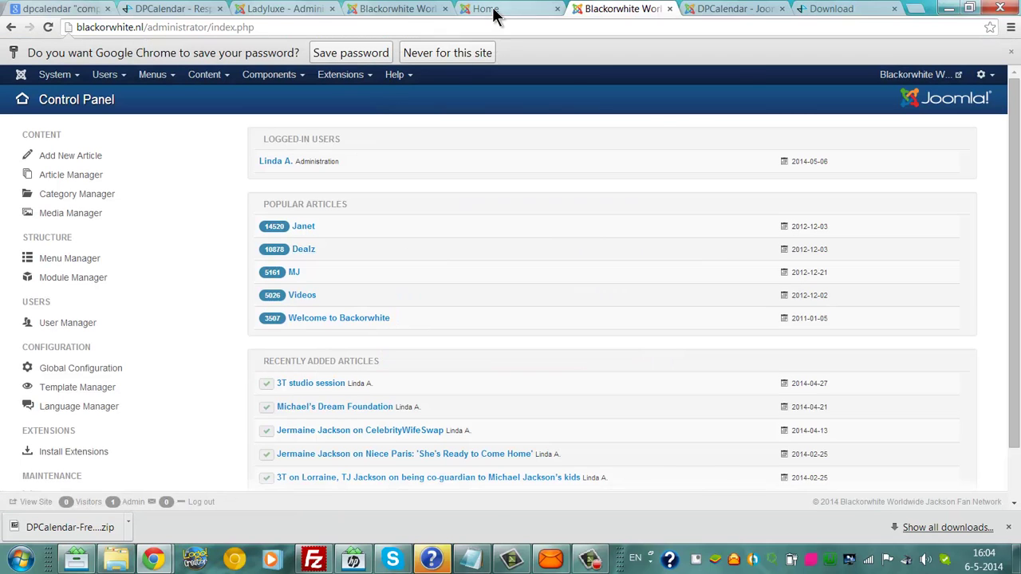
# Step: Open the live site's Module Manager and search module titles for 'gca'
pyautogui.click(514, 11)
pyautogui.click(557, 9)
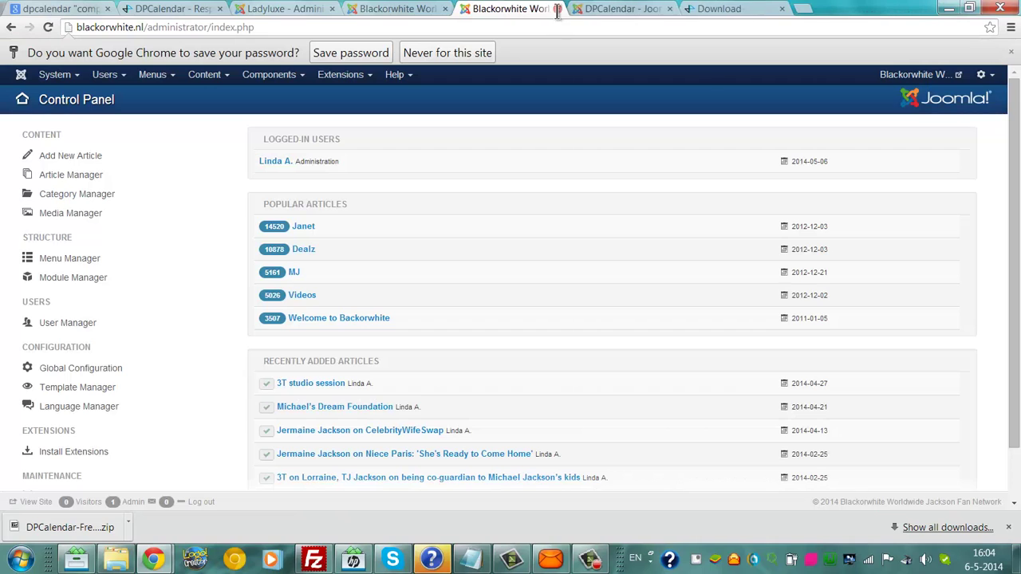
pyautogui.click(341, 74)
pyautogui.click(269, 74)
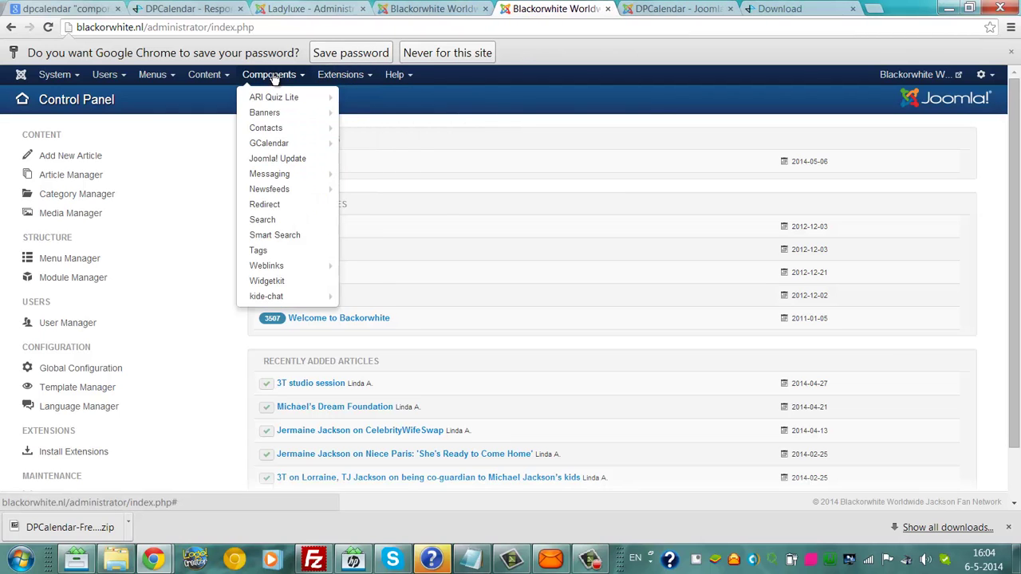
pyautogui.moveTo(287, 147)
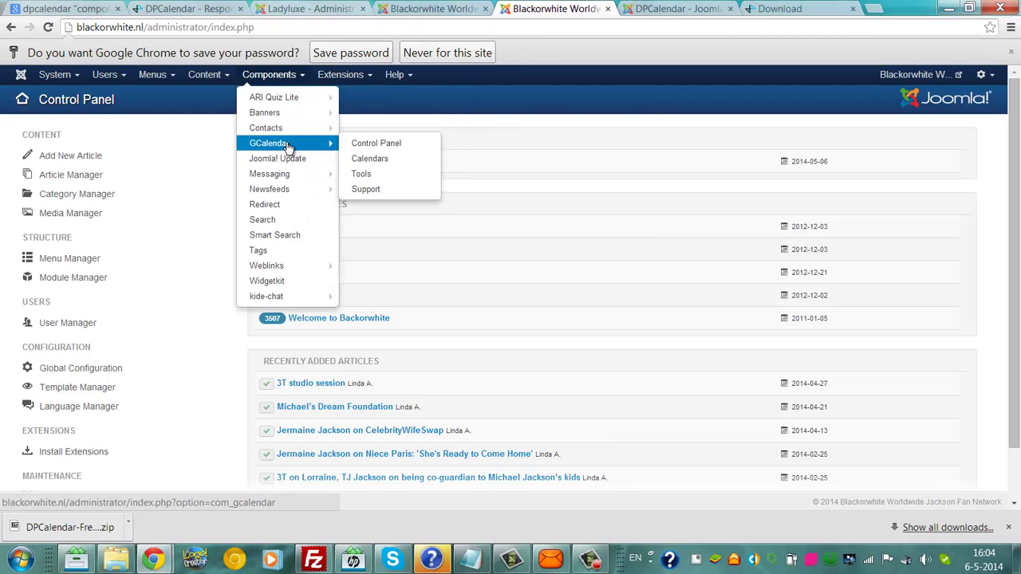
pyautogui.click(394, 74)
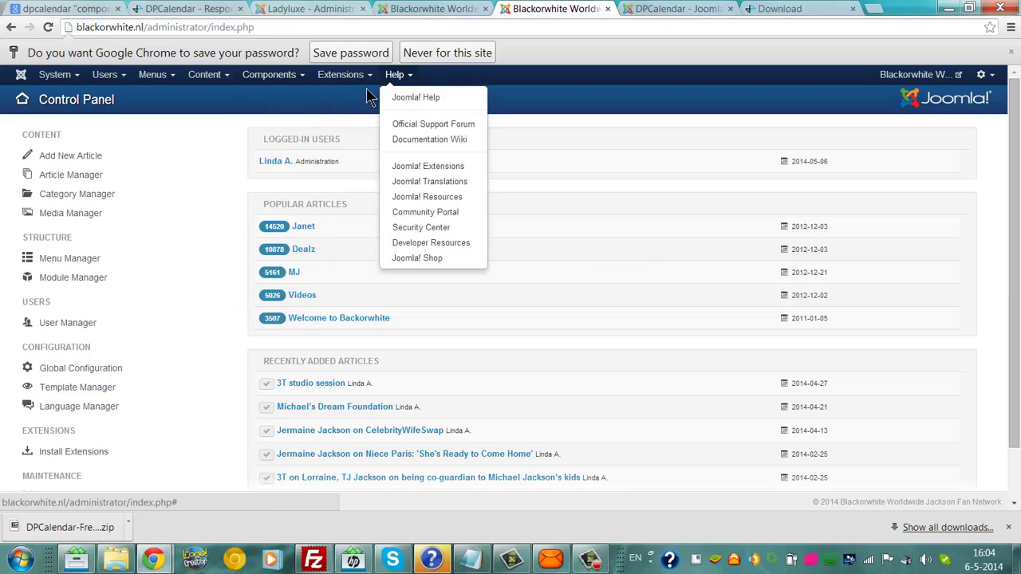
pyautogui.click(343, 76)
pyautogui.click(351, 122)
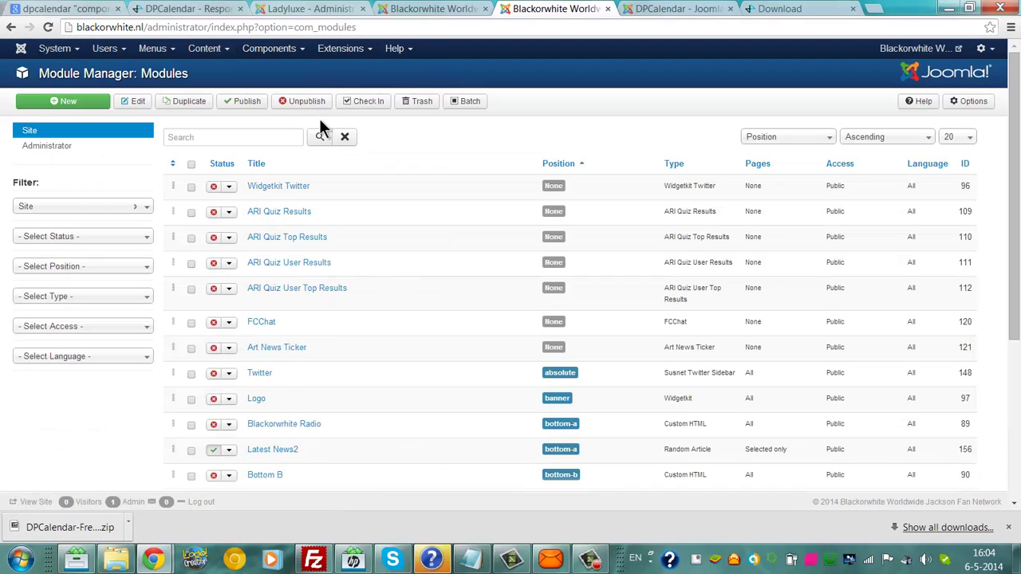
pyautogui.click(260, 136)
pyautogui.write('gcalendar')
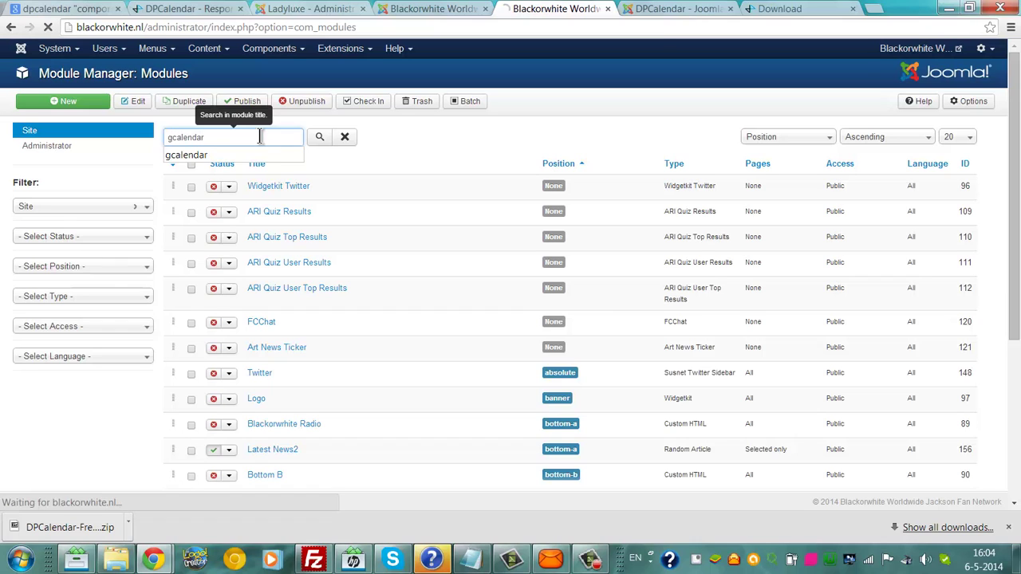
pyautogui.press('Return')
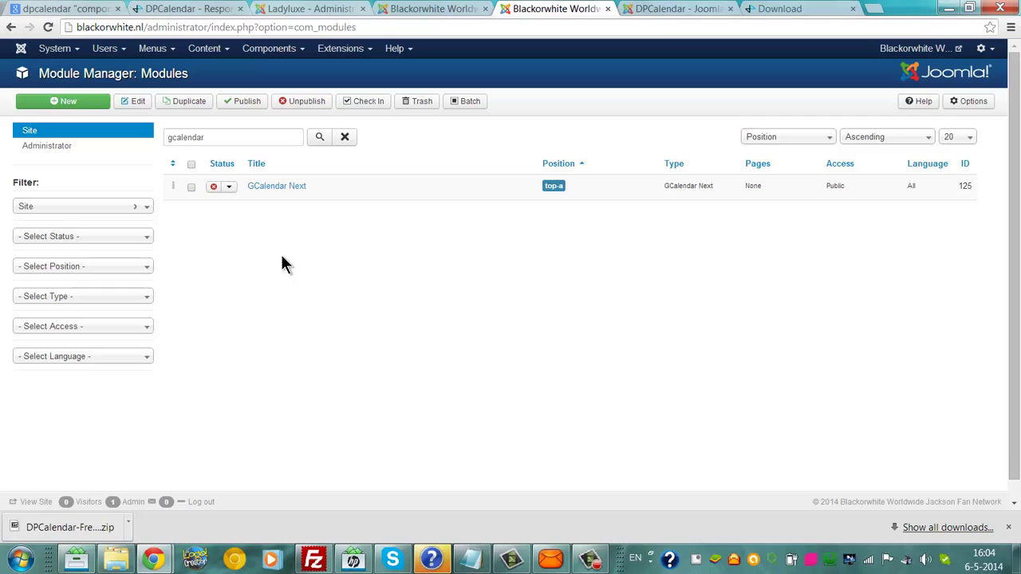
# Step: Load the live site's home page by trimming the admin path, then go back to the module list
pyautogui.click(323, 51)
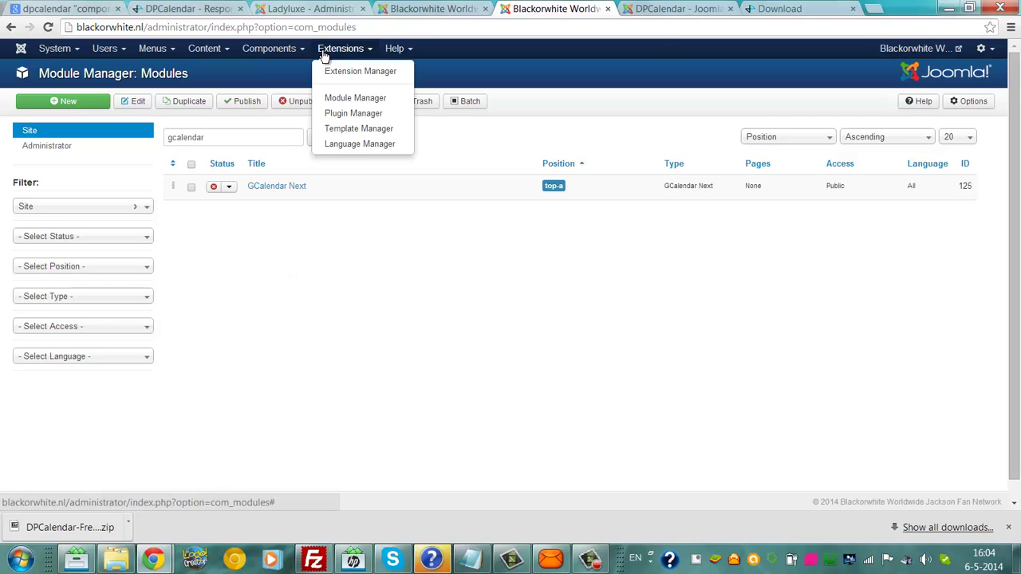
pyautogui.click(305, 216)
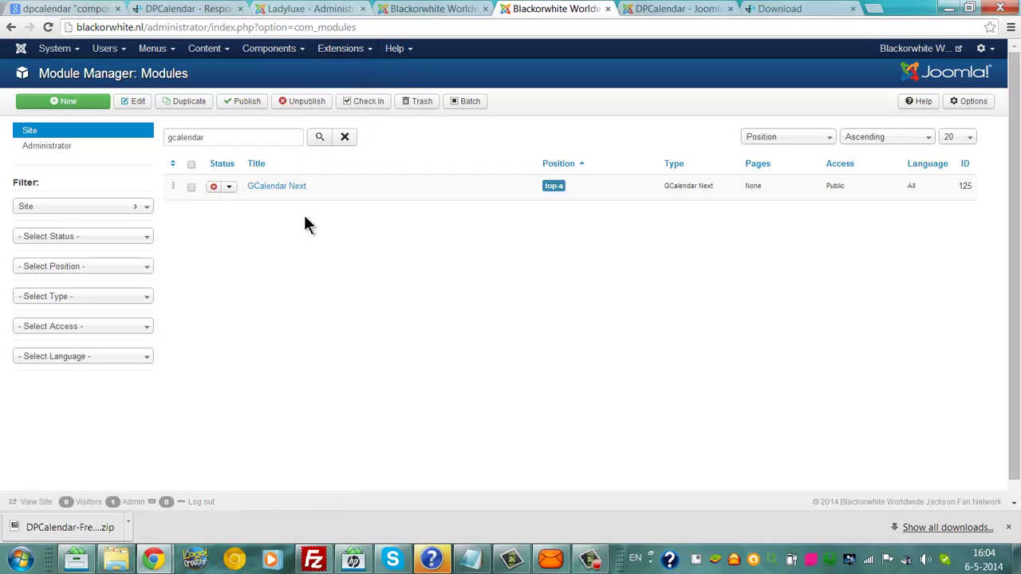
pyautogui.click(171, 138)
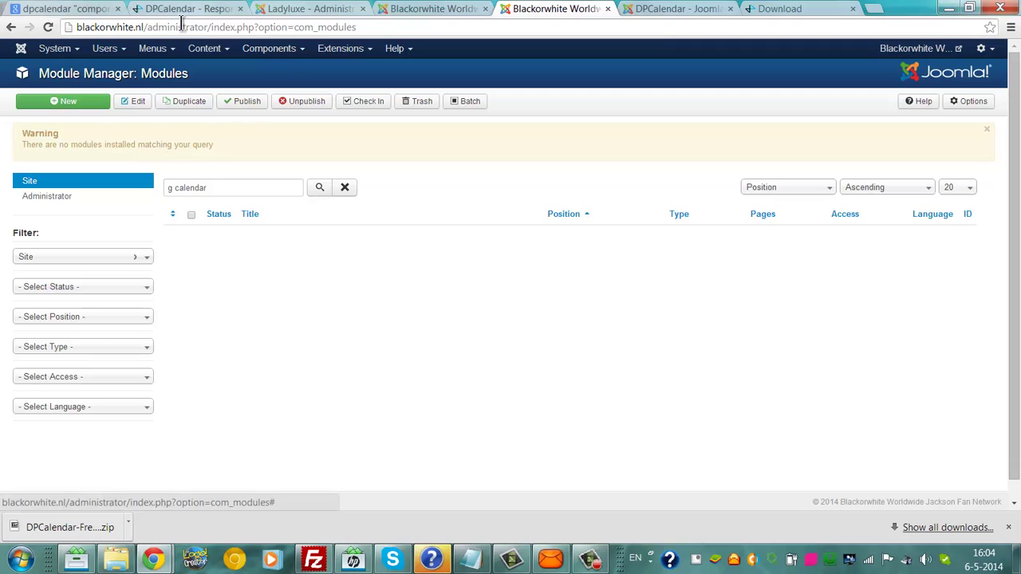
pyautogui.click(147, 27)
pyautogui.click(148, 27)
pyautogui.hotkey('shift', 'End')
pyautogui.press('BackSpace')
pyautogui.press('BackSpace')
pyautogui.press('Return')
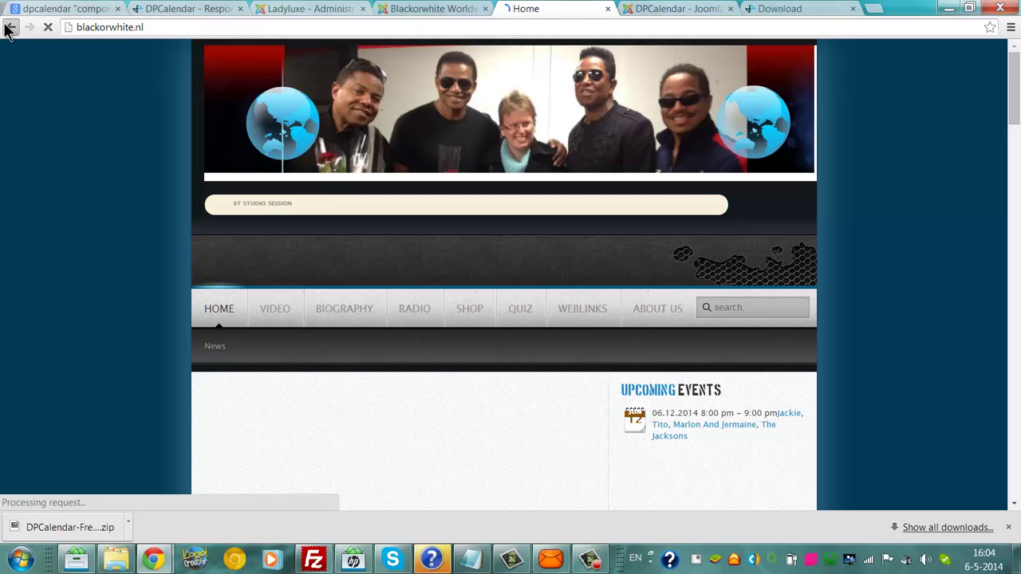
pyautogui.click(11, 27)
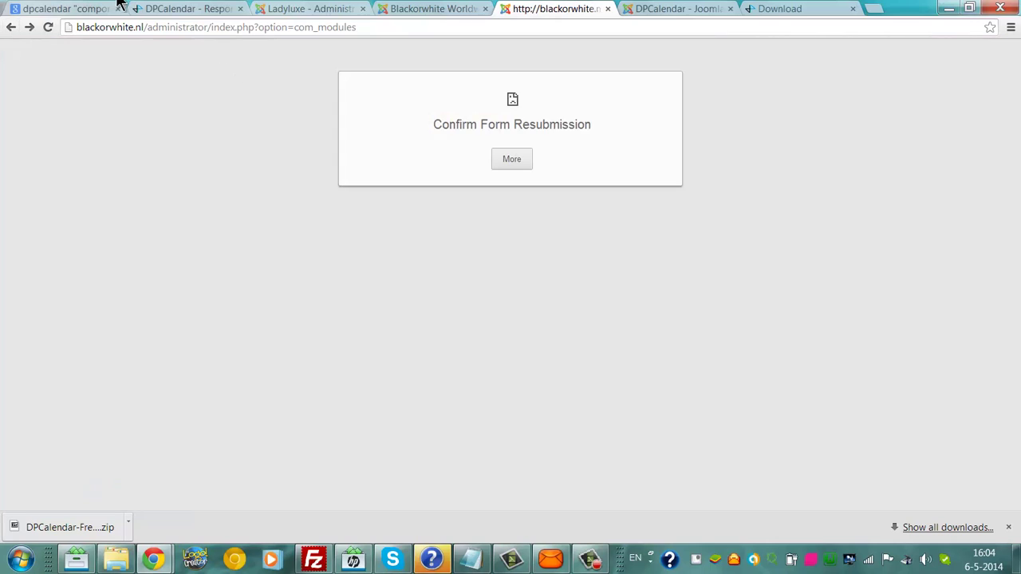
# Step: Search the local site's modules for 'upcoming events'
pyautogui.click(427, 8)
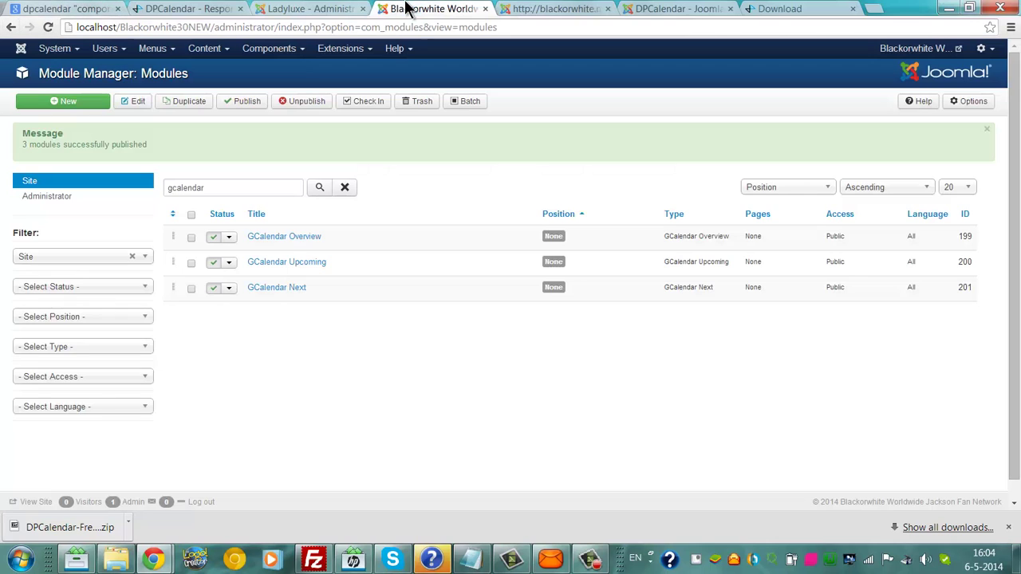
pyautogui.doubleClick(212, 184)
pyautogui.press('BackSpace')
pyautogui.write('upco')
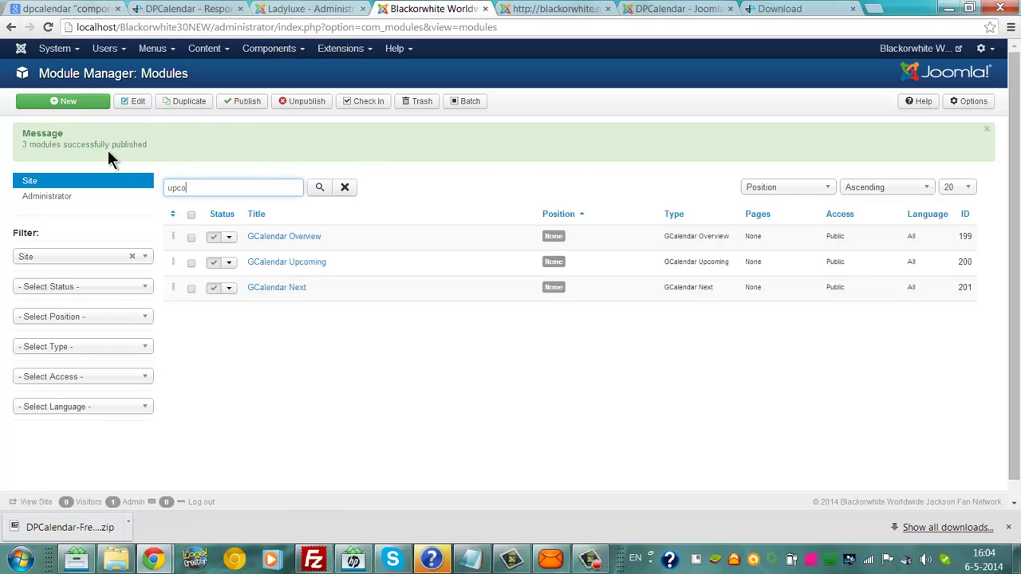
pyautogui.write('ming  events')
pyautogui.press('Return')
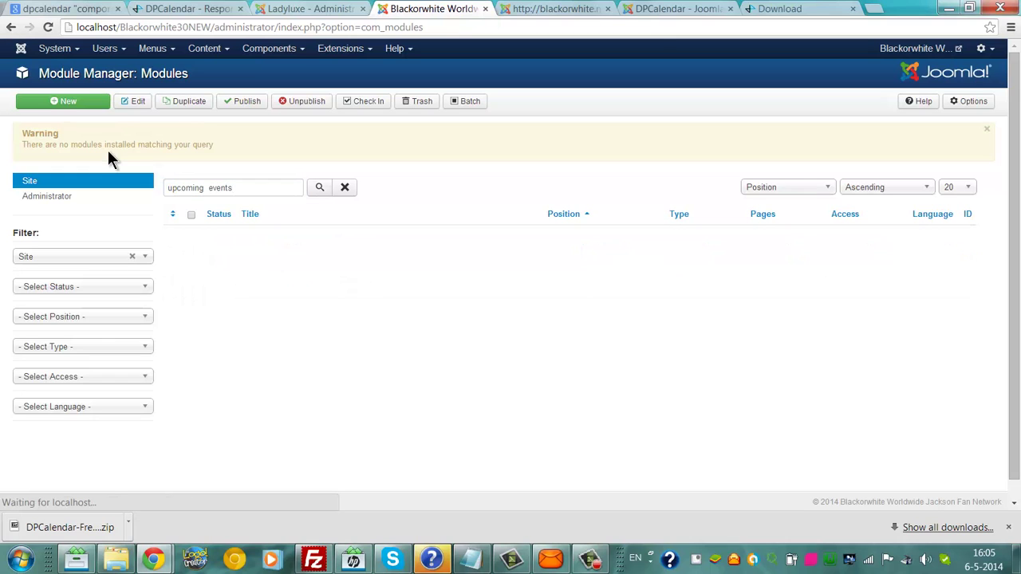
# Step: Reload the live Module Manager and search its module titles for 'upcoming events'
pyautogui.click(578, 9)
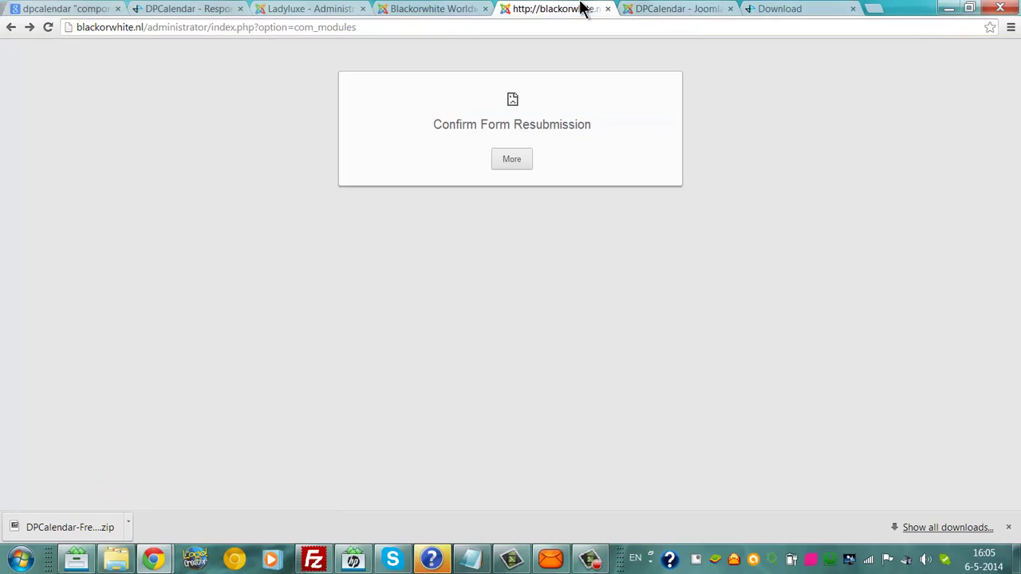
pyautogui.moveTo(213, 27); pyautogui.dragTo(520, 34)
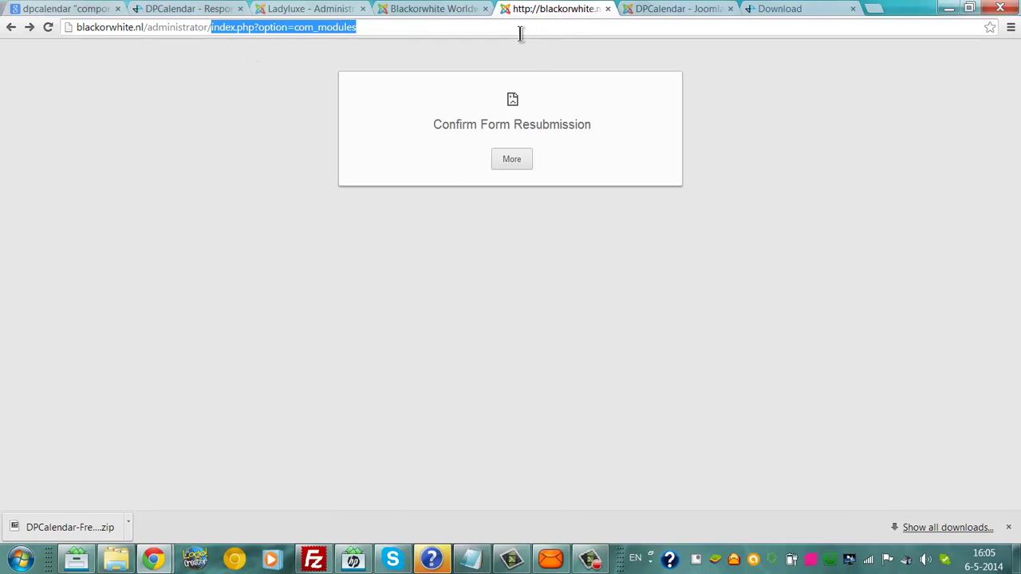
pyautogui.press('Return')
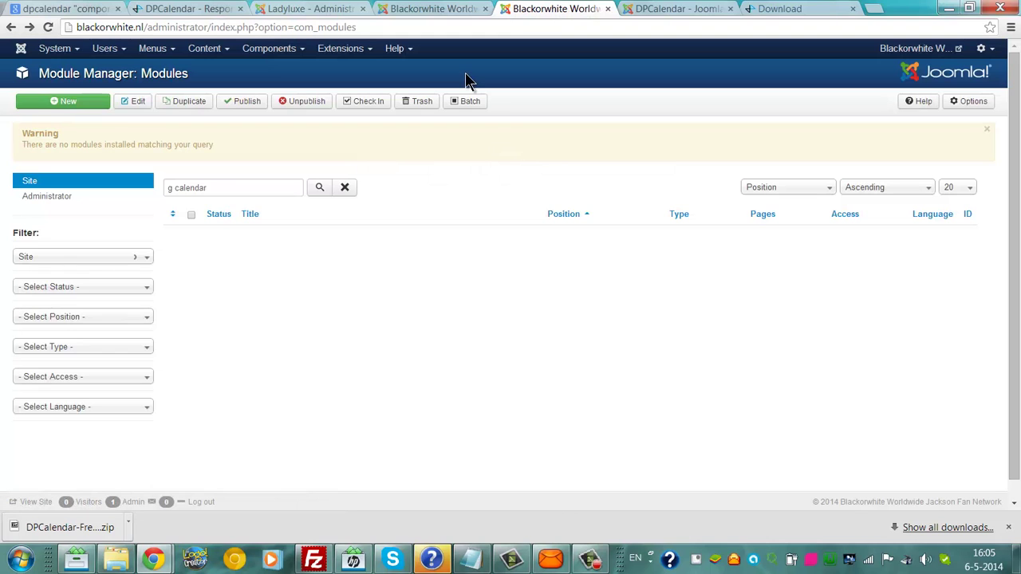
pyautogui.click(232, 186)
pyautogui.press('BackSpace')
pyautogui.press('BackSpace')
pyautogui.press('BackSpace')
pyautogui.press('BackSpace')
pyautogui.press('BackSpace')
pyautogui.press('BackSpace')
pyautogui.press('BackSpace')
pyautogui.press('BackSpace')
pyautogui.press('BackSpace')
pyautogui.press('BackSpace')
pyautogui.write('upcoming events')
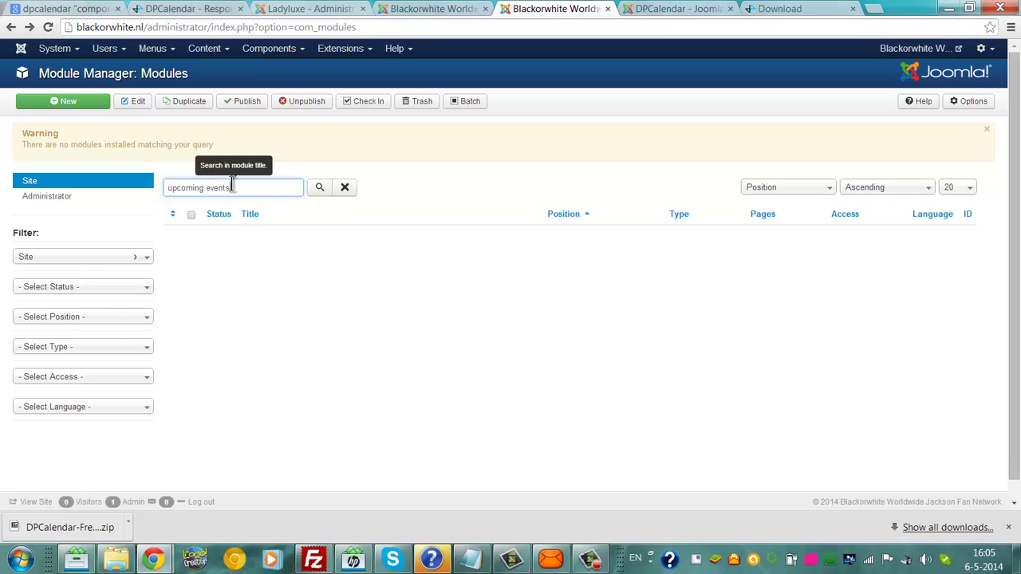
pyautogui.press('Return')
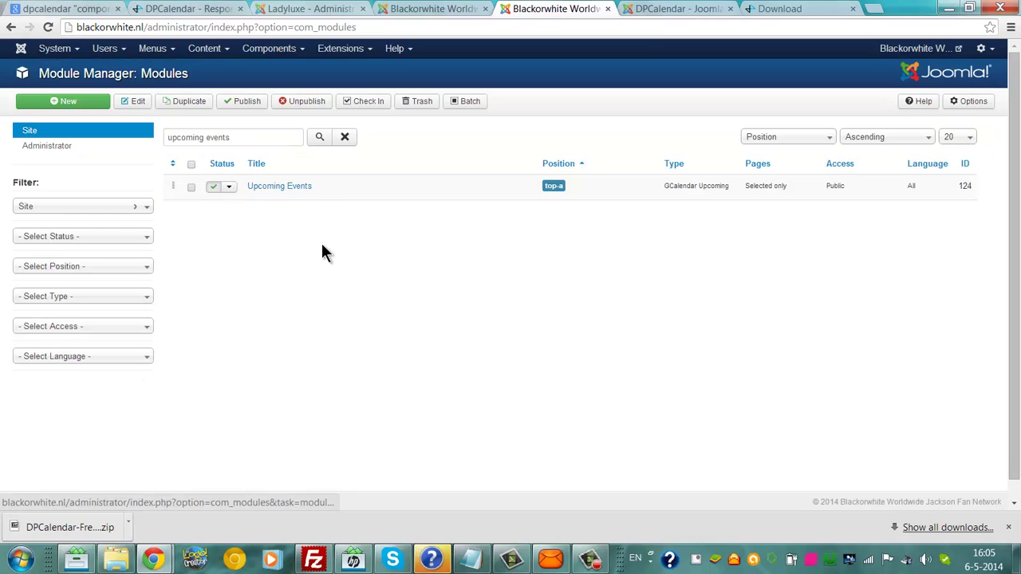
# Step: Search local modules for 'gcal', open GCalendar Upcoming for editing, and check the live listing
pyautogui.click(650, 8)
pyautogui.click(419, 8)
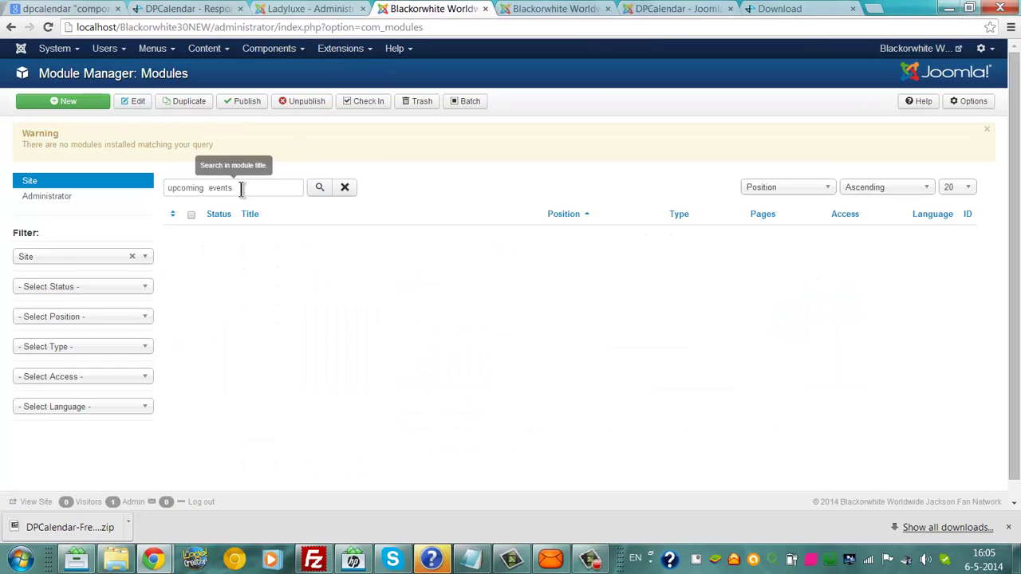
pyautogui.moveTo(242, 187); pyautogui.dragTo(0, 192)
pyautogui.press('BackSpace')
pyautogui.write('gcalendar')
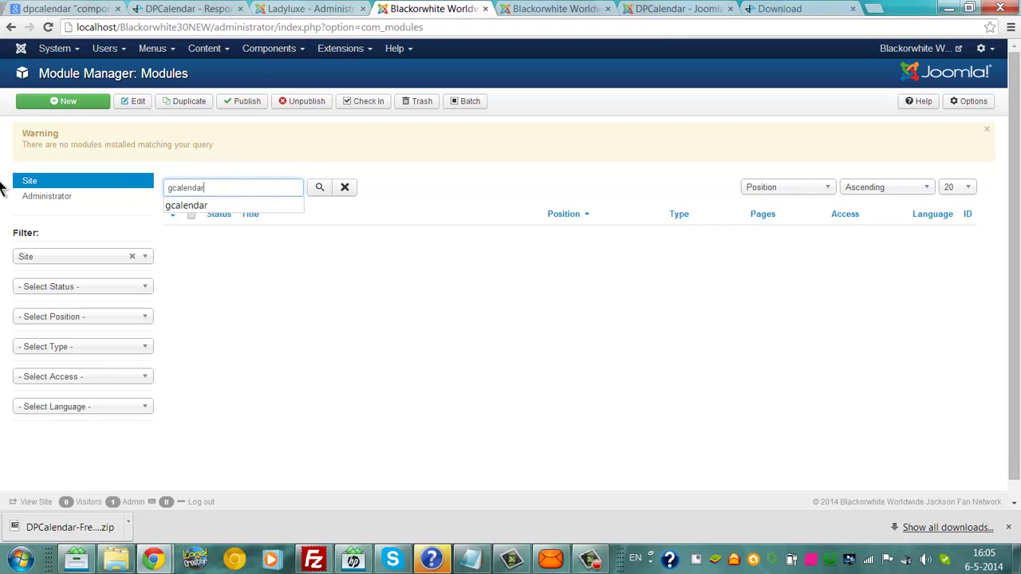
pyautogui.press('Return')
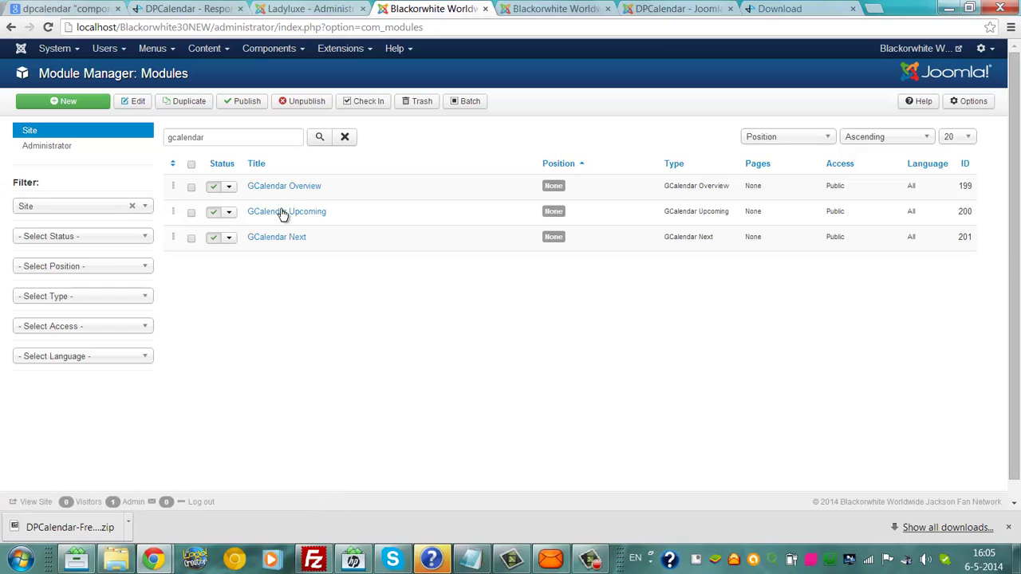
pyautogui.click(282, 214)
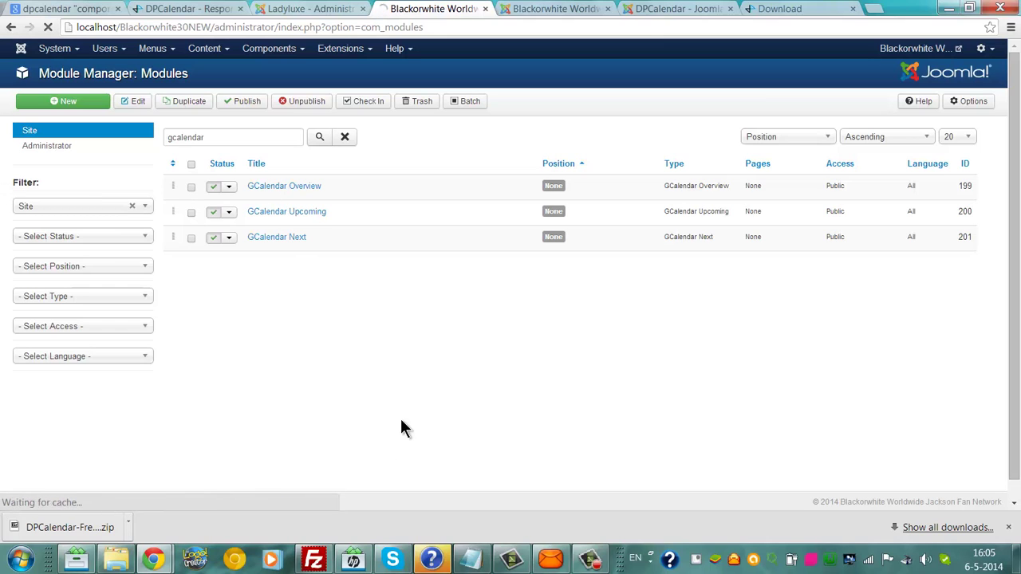
pyautogui.click(533, 8)
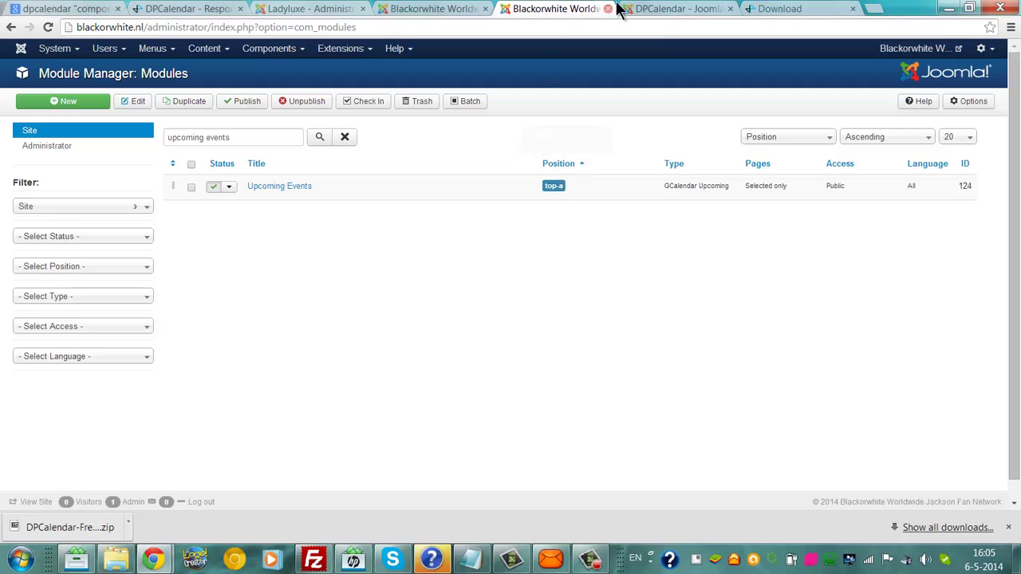
# Step: Set the local GCalendar Upcoming module's position to Top A [top-a]
pyautogui.click(431, 9)
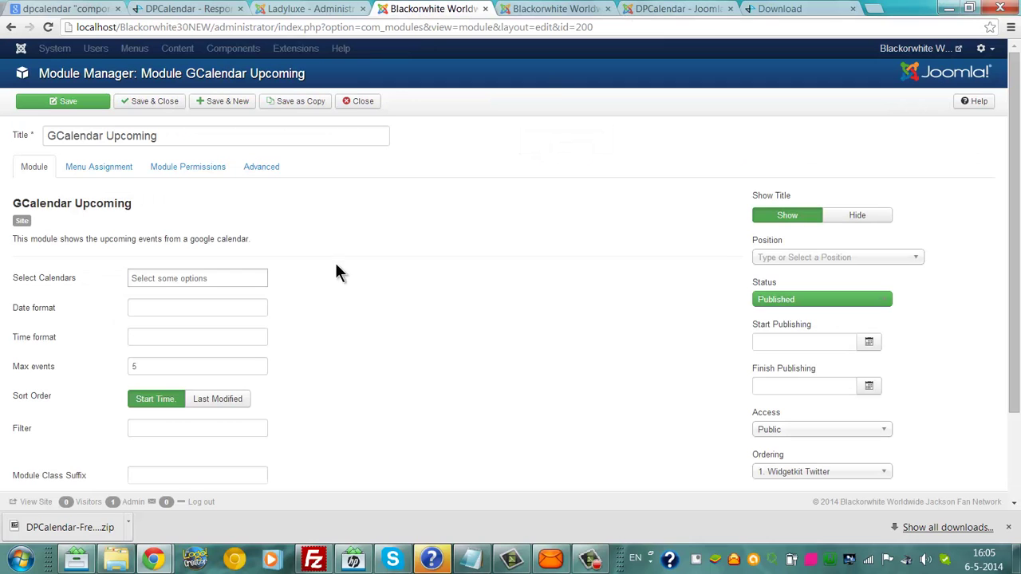
pyautogui.scroll(-2, 1013, 239)
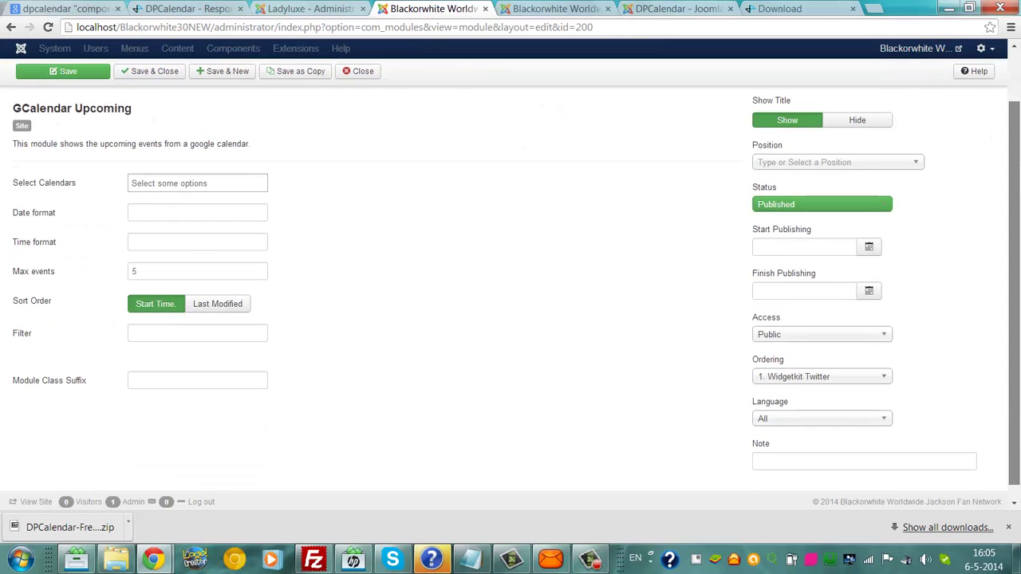
pyautogui.scroll(2, 1004, 160)
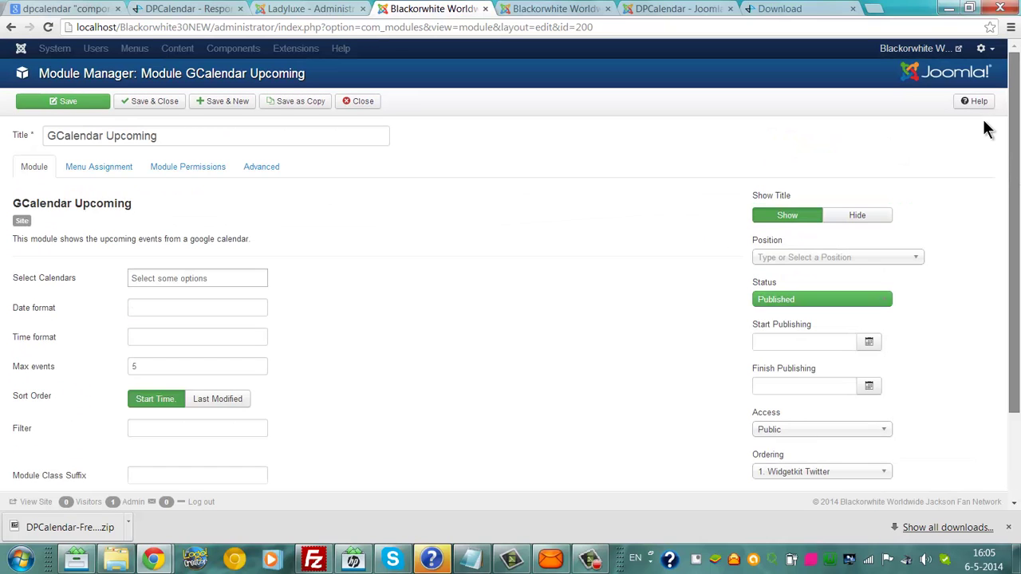
pyautogui.scroll(-1, 1003, 159)
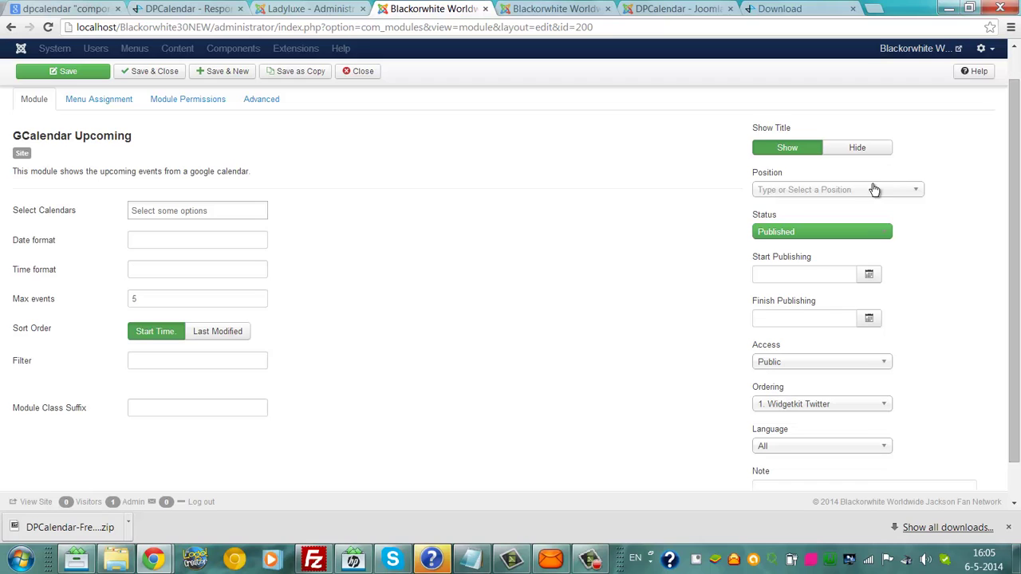
pyautogui.click(874, 189)
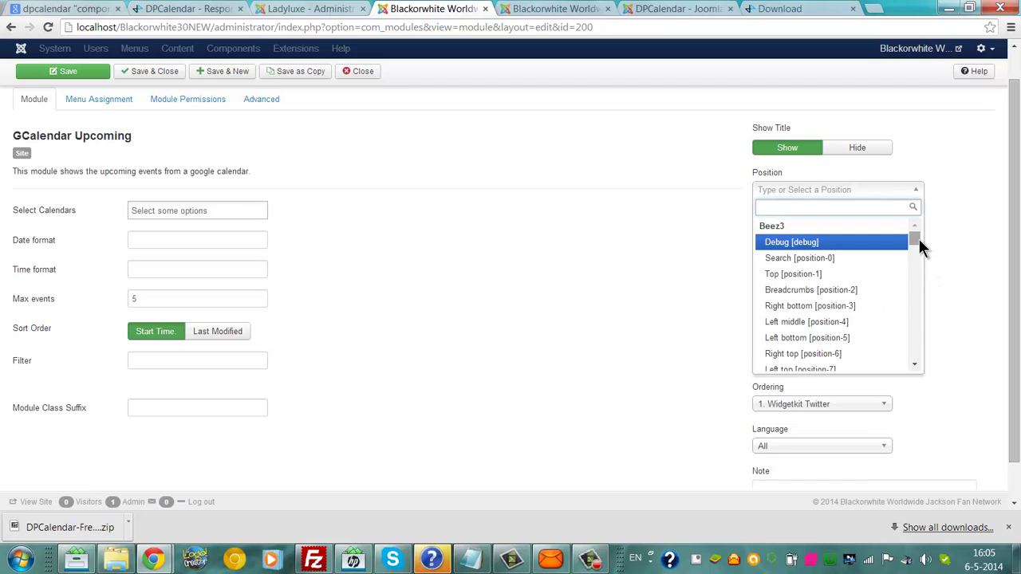
pyautogui.moveTo(918, 238); pyautogui.dragTo(919, 309)
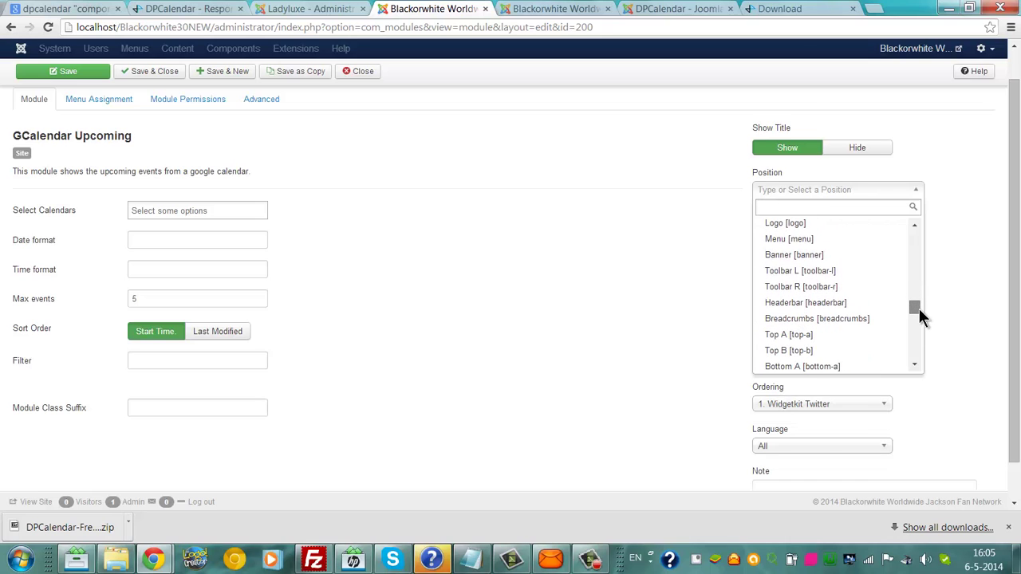
pyautogui.click(796, 335)
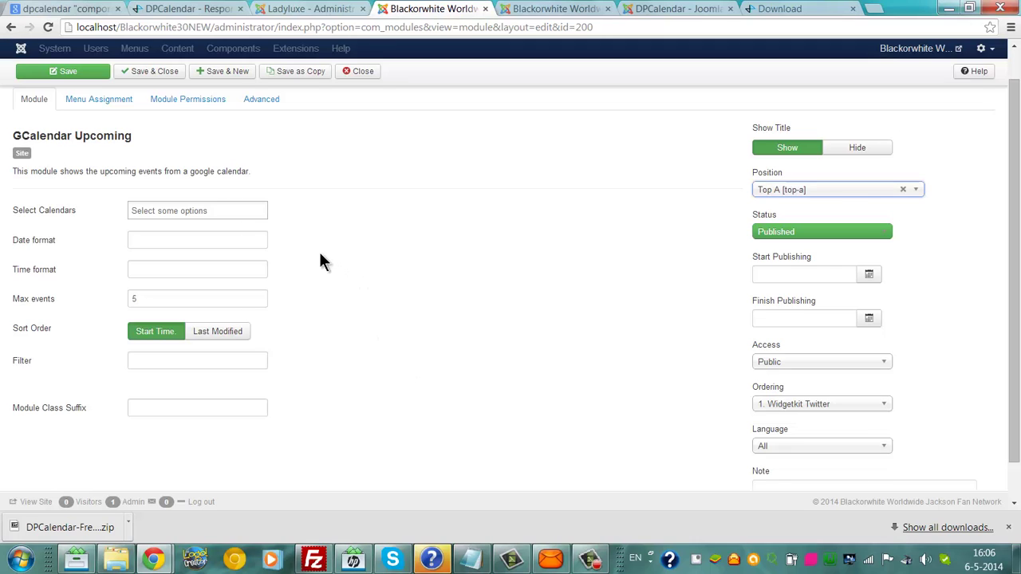
pyautogui.click(236, 209)
pyautogui.click(373, 260)
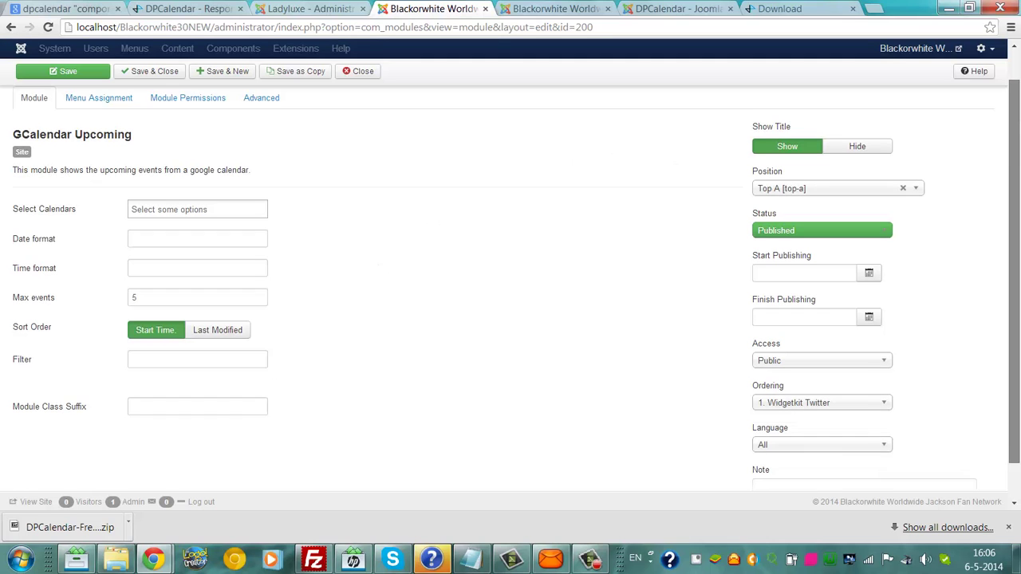
pyautogui.scroll(1, 1005, 117)
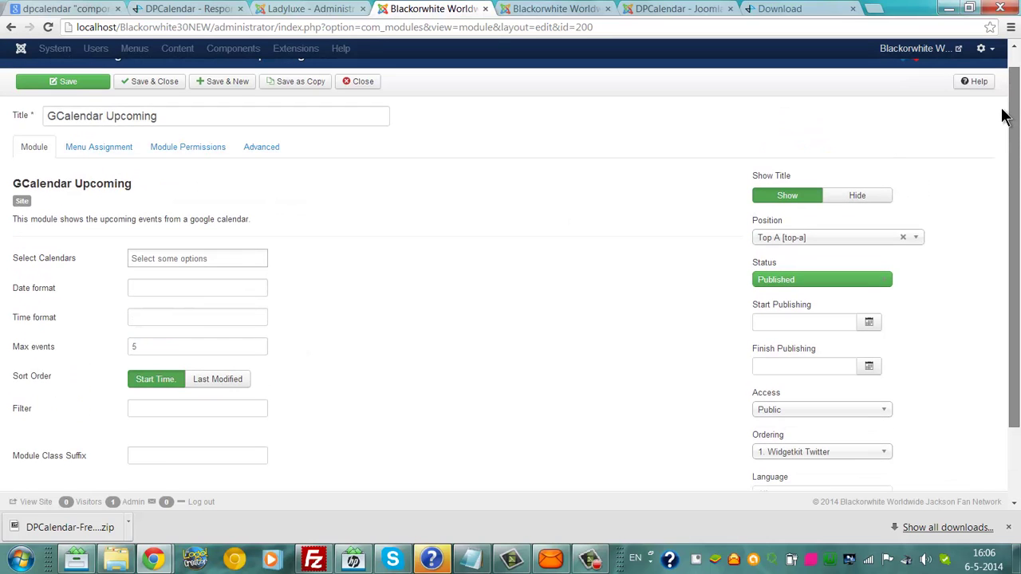
pyautogui.scroll(-1, 1003, 118)
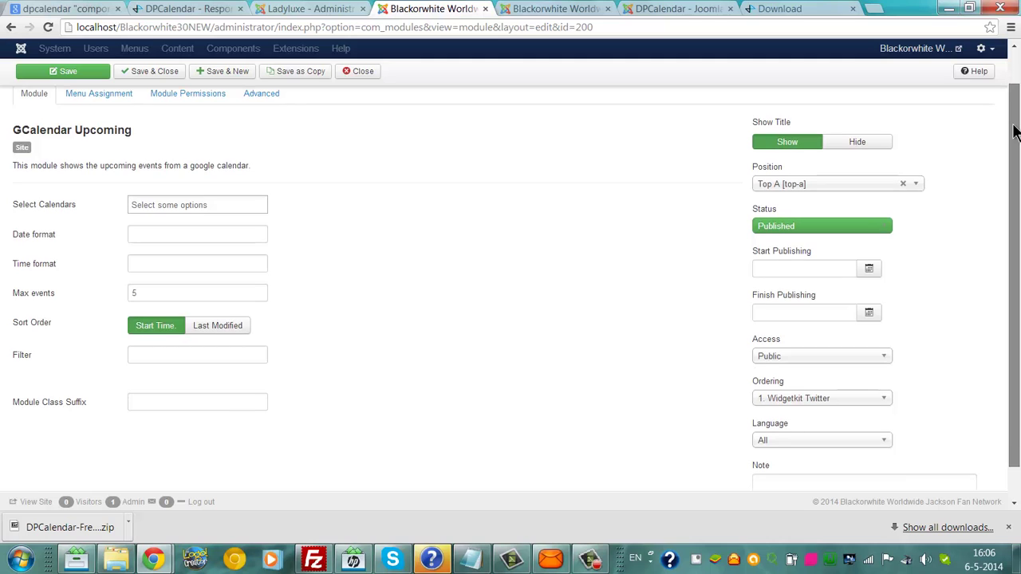
pyautogui.moveTo(1015, 132); pyautogui.dragTo(967, 73)
# Step: Assign the module to the Home page only on selected pages, then save and close it
pyautogui.click(185, 166)
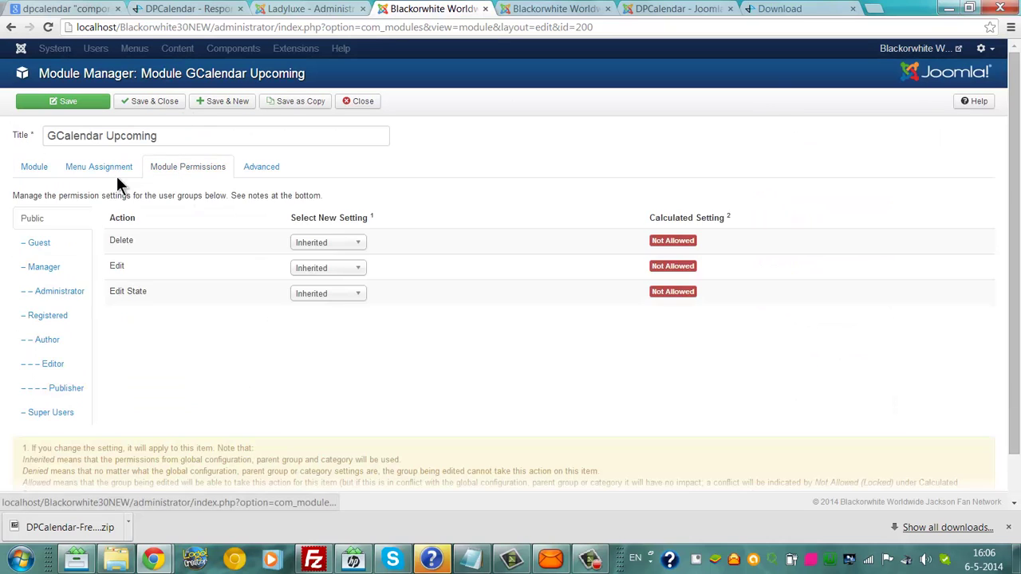
pyautogui.click(83, 178)
pyautogui.click(195, 200)
pyautogui.click(196, 245)
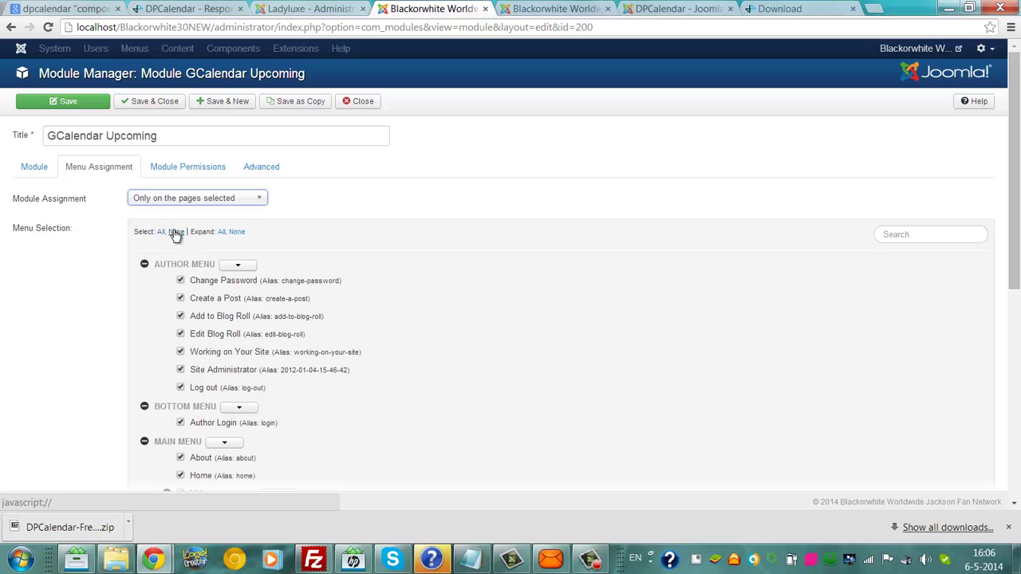
pyautogui.click(175, 232)
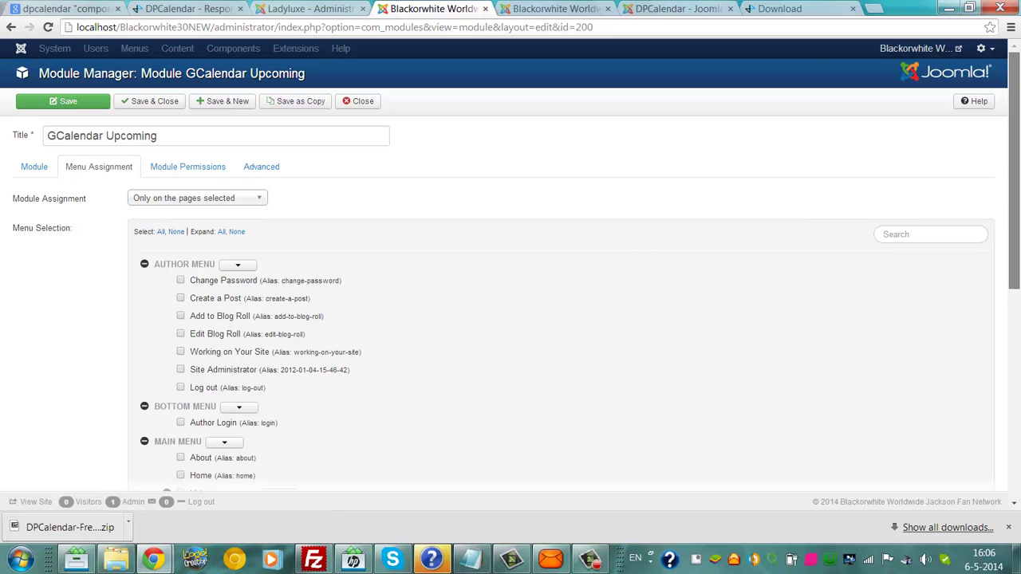
pyautogui.scroll(-2, 304, 351)
pyautogui.click(180, 343)
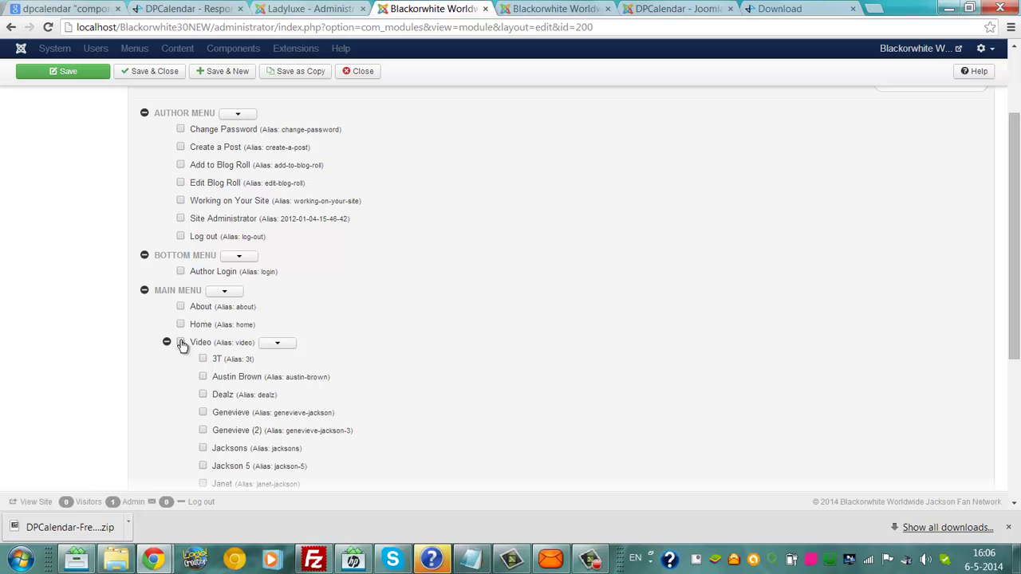
pyautogui.click(72, 76)
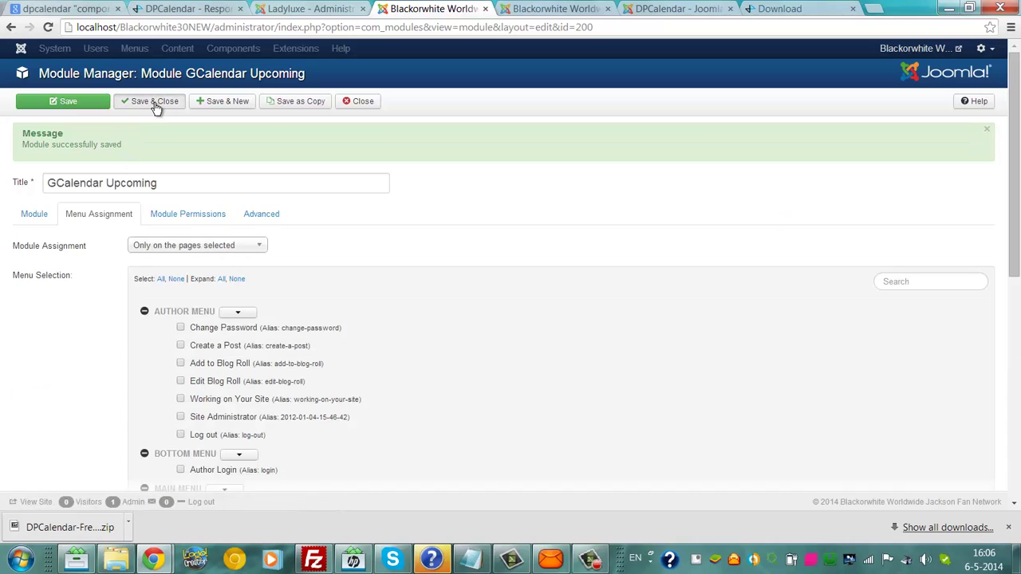
pyautogui.click(157, 108)
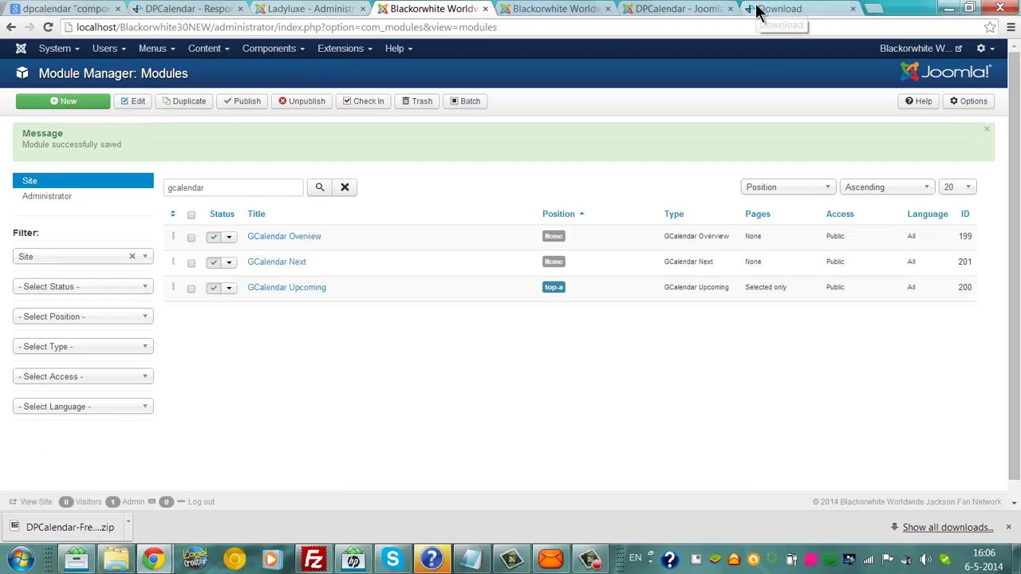
# Step: Load the local Blackorwhite30NEW home page in the spare tab and pause its autoplaying video
pyautogui.click(758, 10)
pyautogui.click(688, 30)
pyautogui.write('lo')
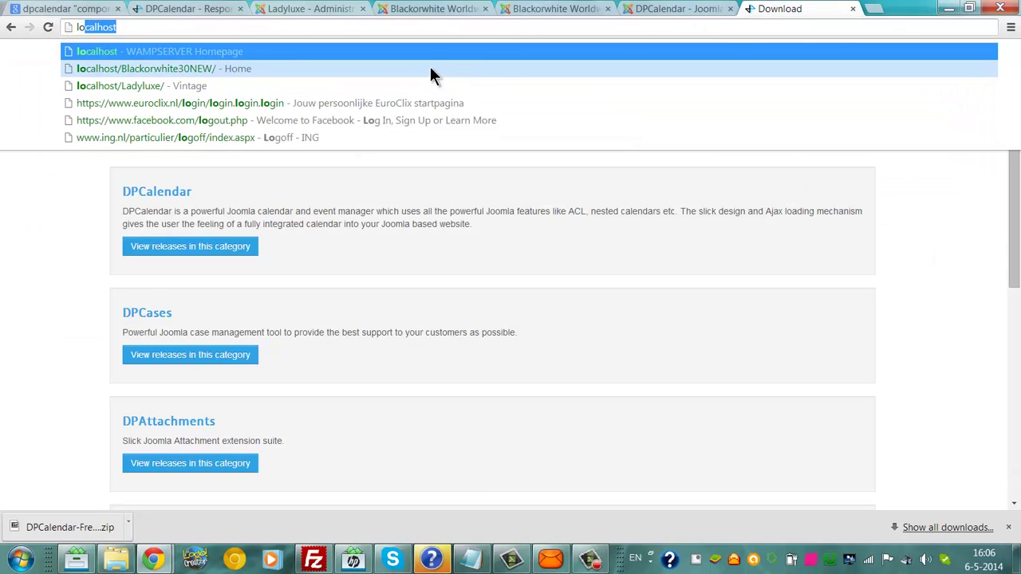
pyautogui.click(202, 70)
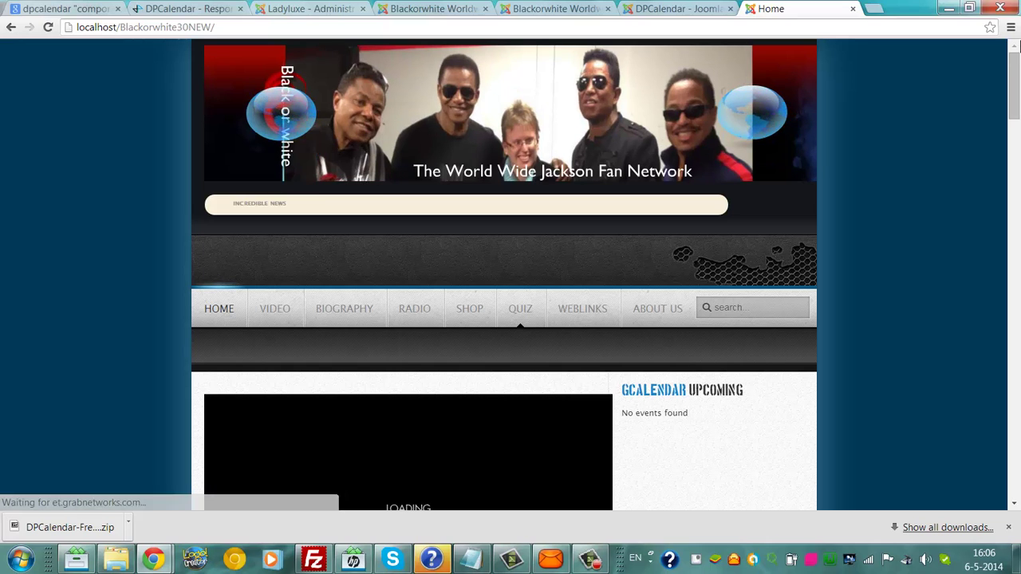
pyautogui.scroll(-3, 511, 274)
pyautogui.scroll(-1, 267, 351)
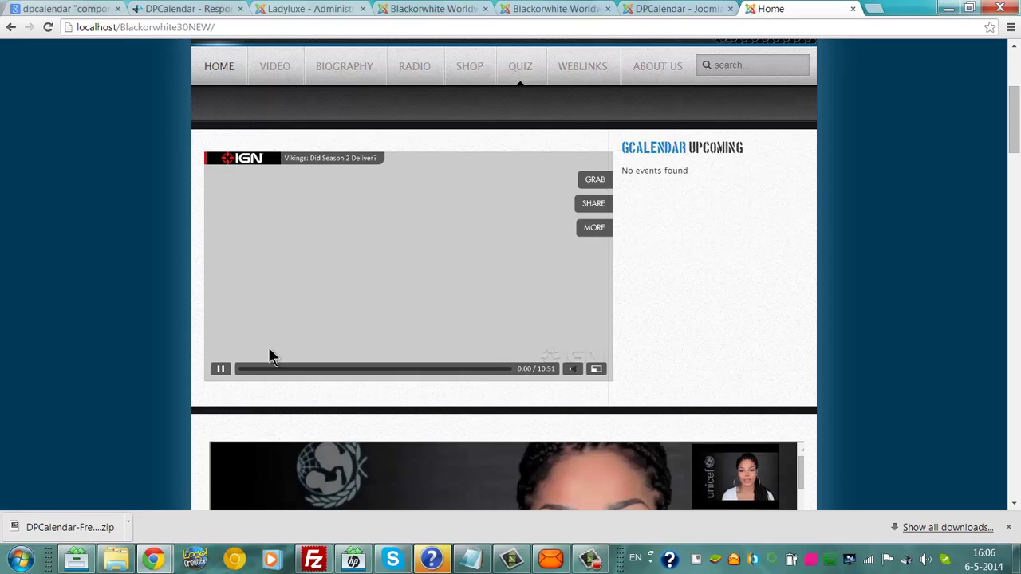
pyautogui.click(227, 370)
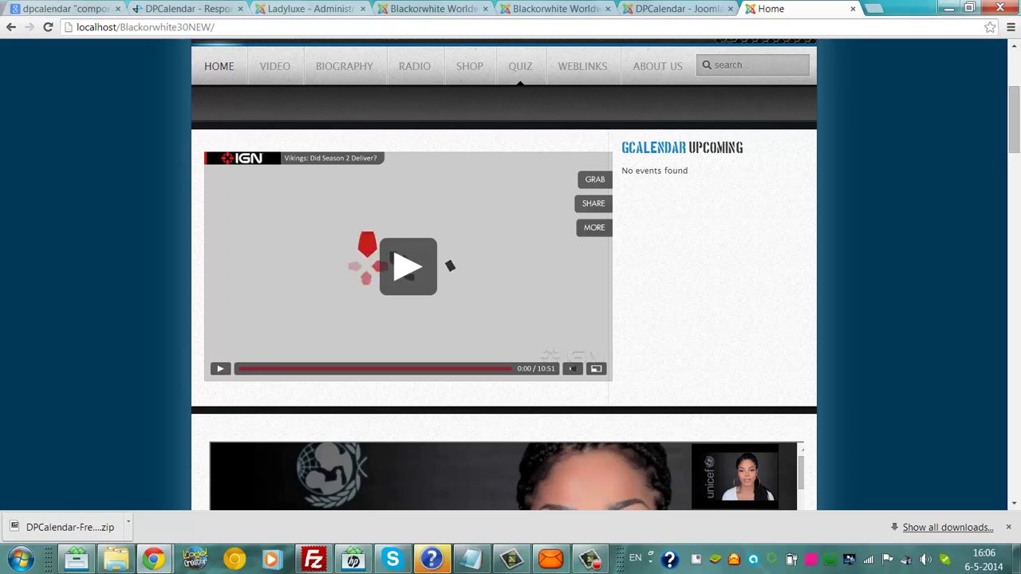
# Step: Open the local GCalendar Overview module and compare it with the live site's Upcoming Events module
pyautogui.click(445, 8)
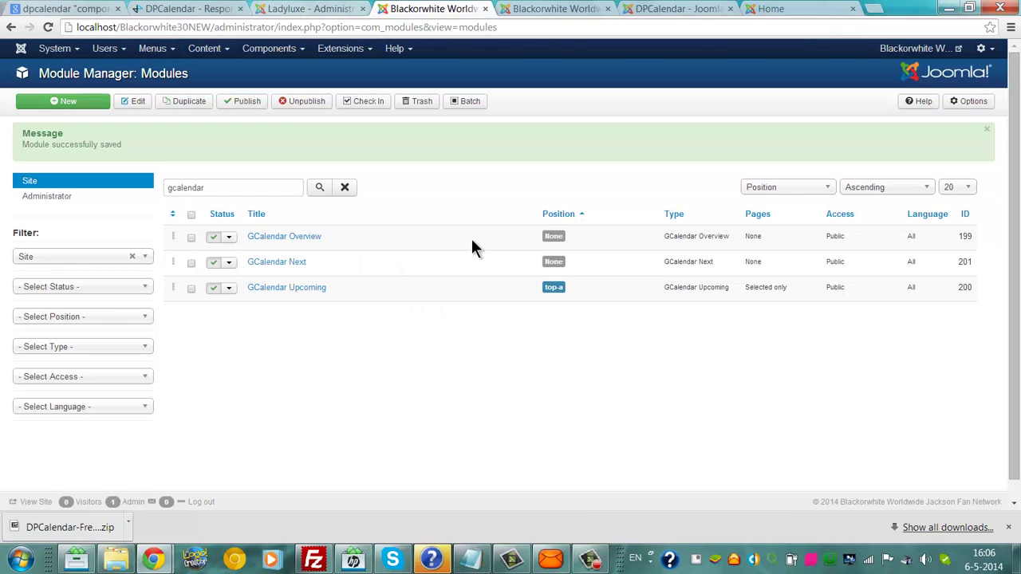
pyautogui.click(283, 237)
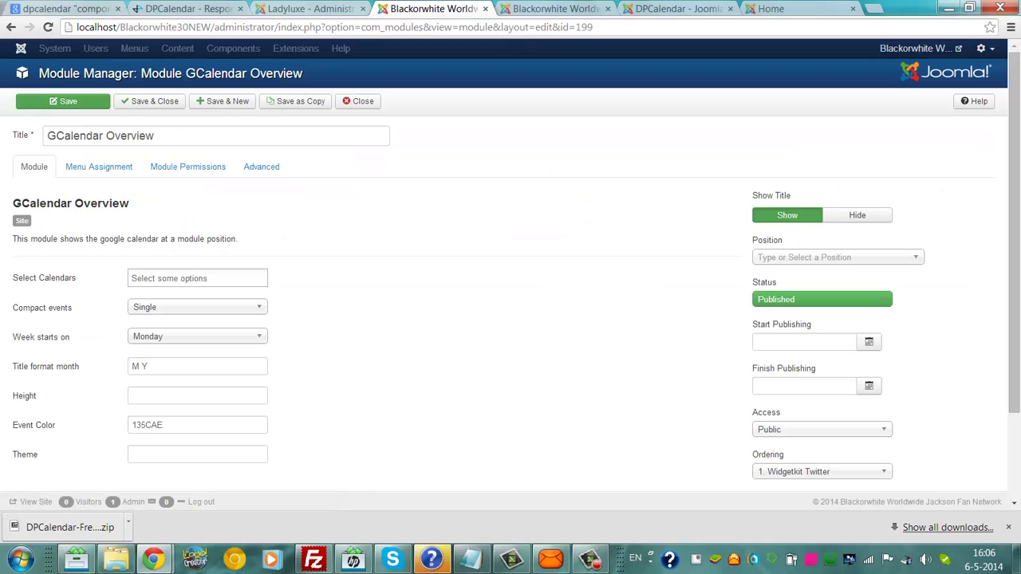
pyautogui.click(327, 8)
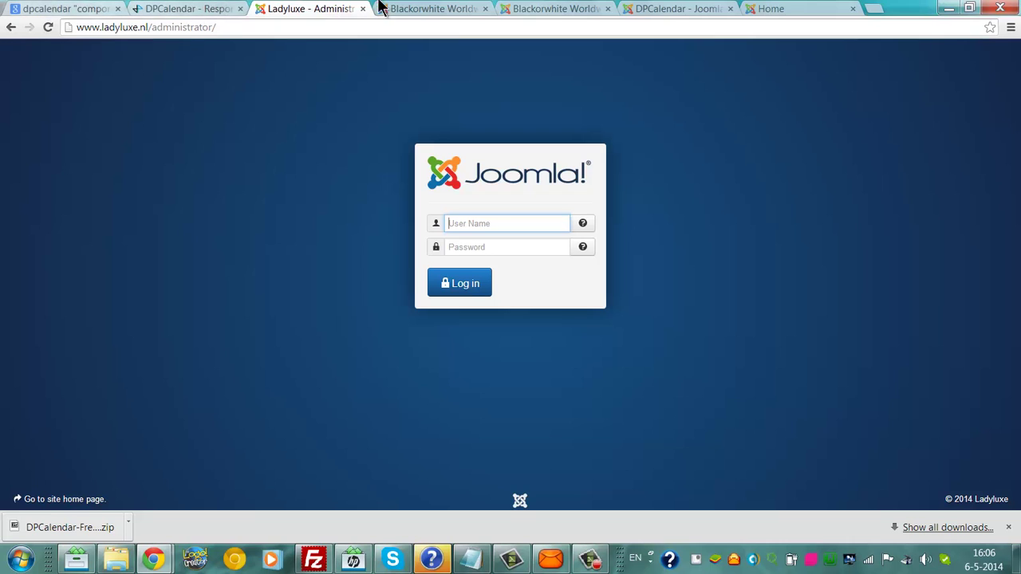
pyautogui.click(455, 9)
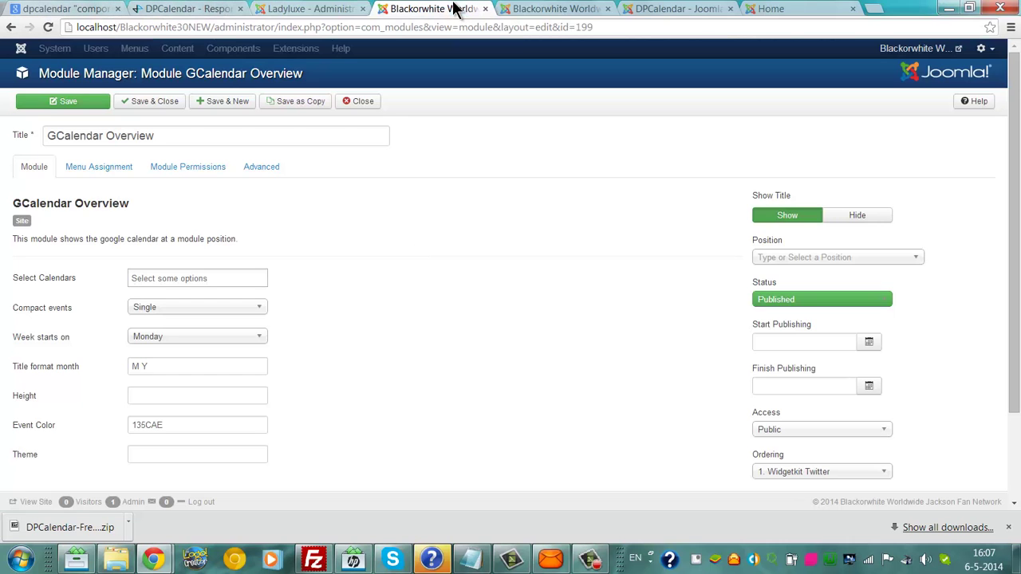
pyautogui.click(541, 8)
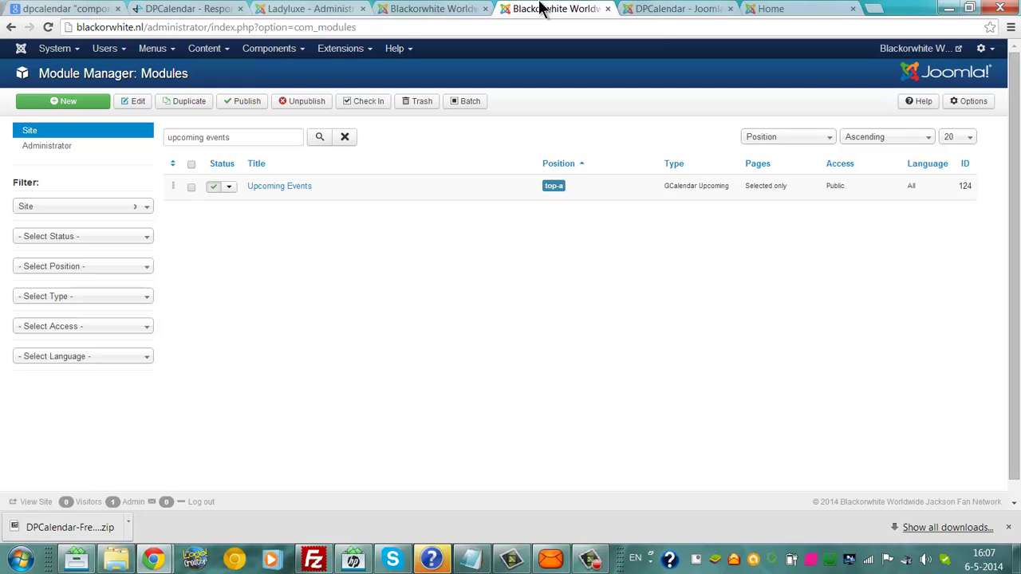
pyautogui.click(677, 8)
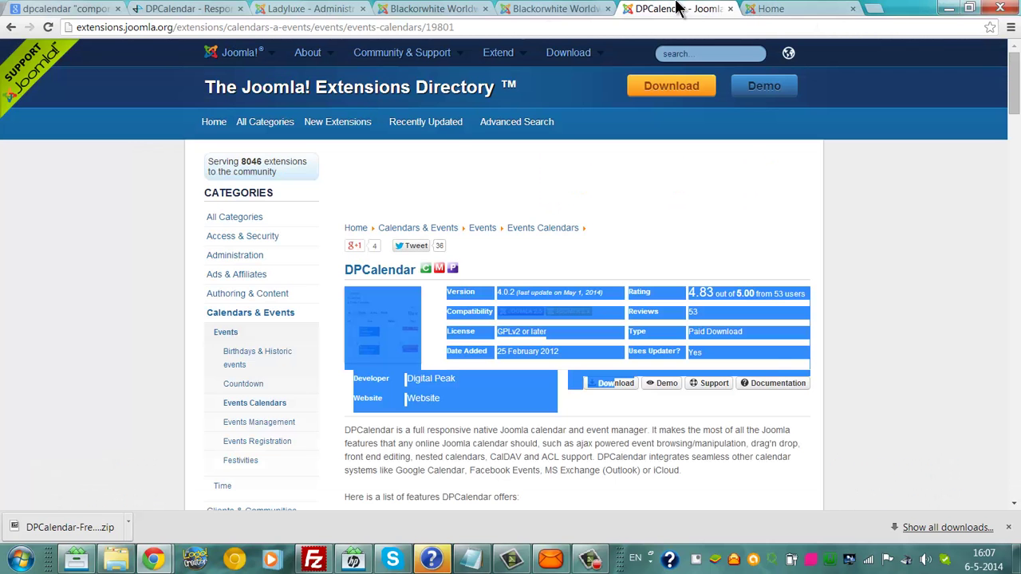
pyautogui.click(449, 8)
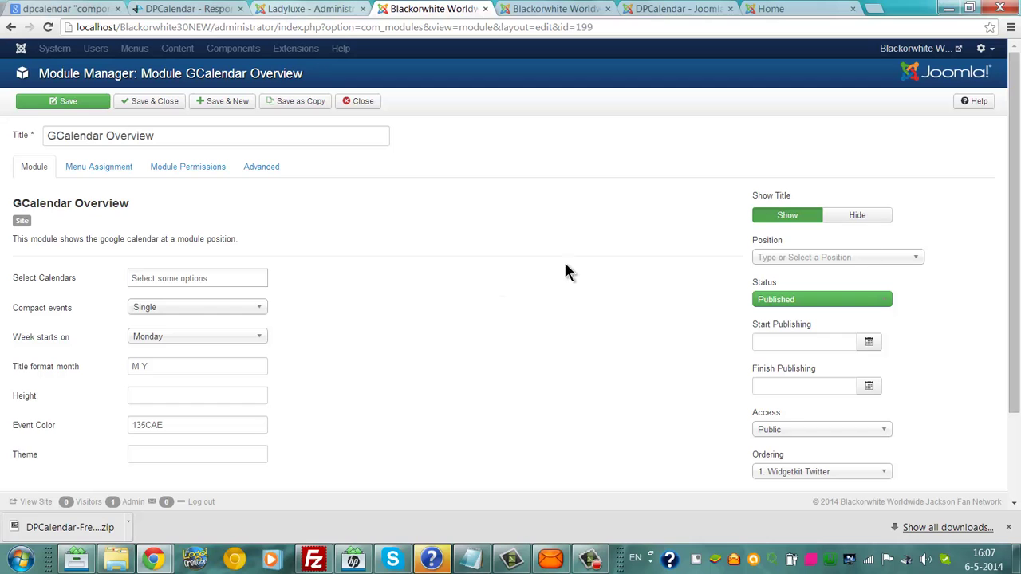
pyautogui.moveTo(1007, 182)
pyautogui.mouseDown()
pyautogui.moveTo(1007, 272)
pyautogui.moveTo(1004, 193)
pyautogui.mouseUp()
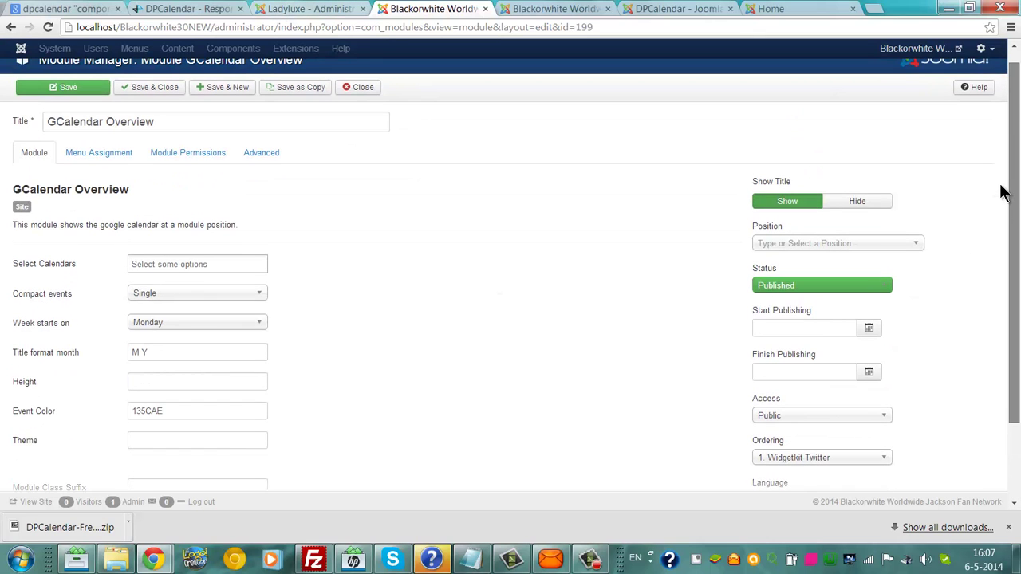
# Step: Retitle the module 'Upcoming Events' and save and close it
pyautogui.tripleClick(197, 128)
pyautogui.press('BackSpace')
pyautogui.write('Upc')
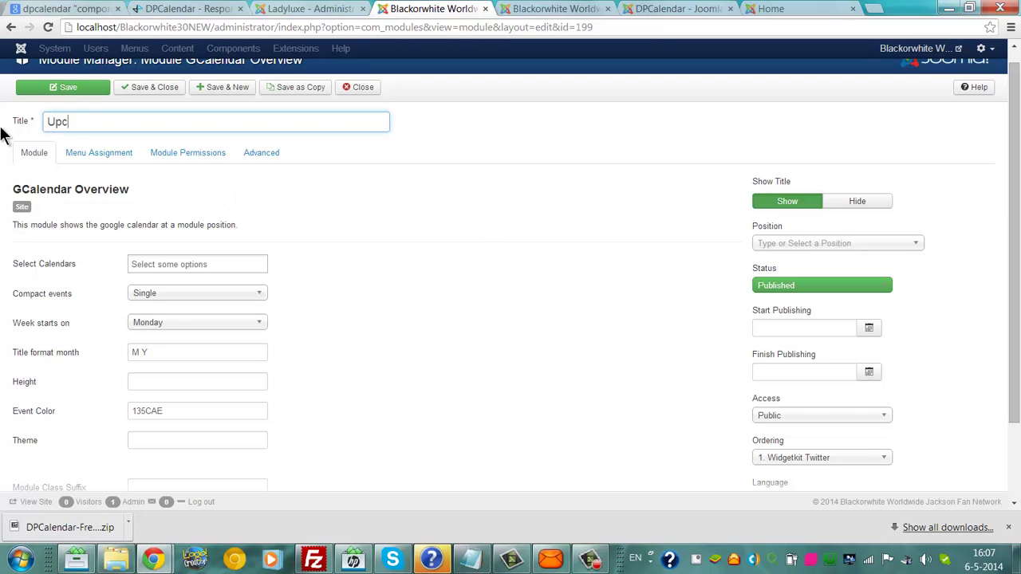
pyautogui.write('oming Events')
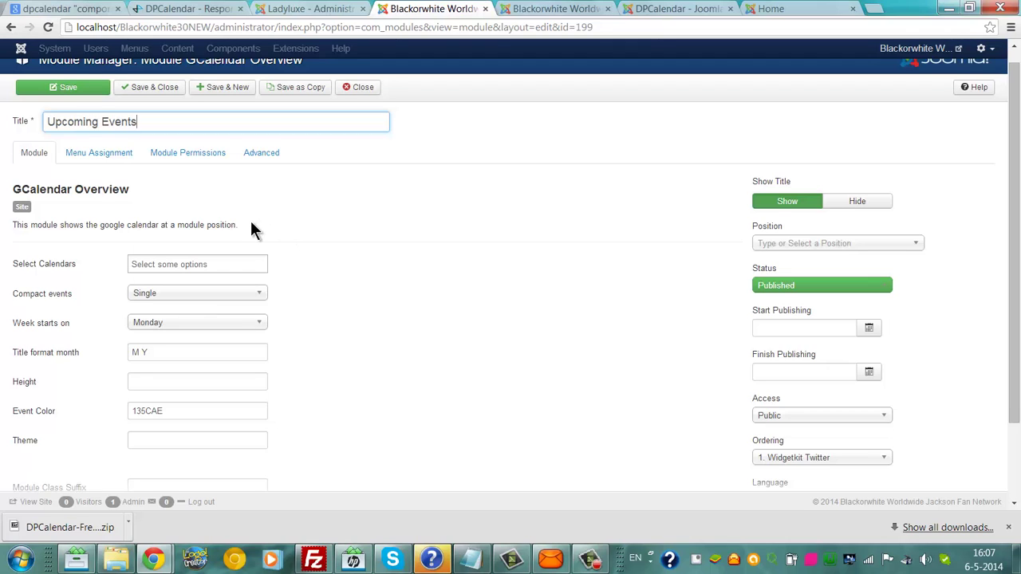
pyautogui.click(152, 89)
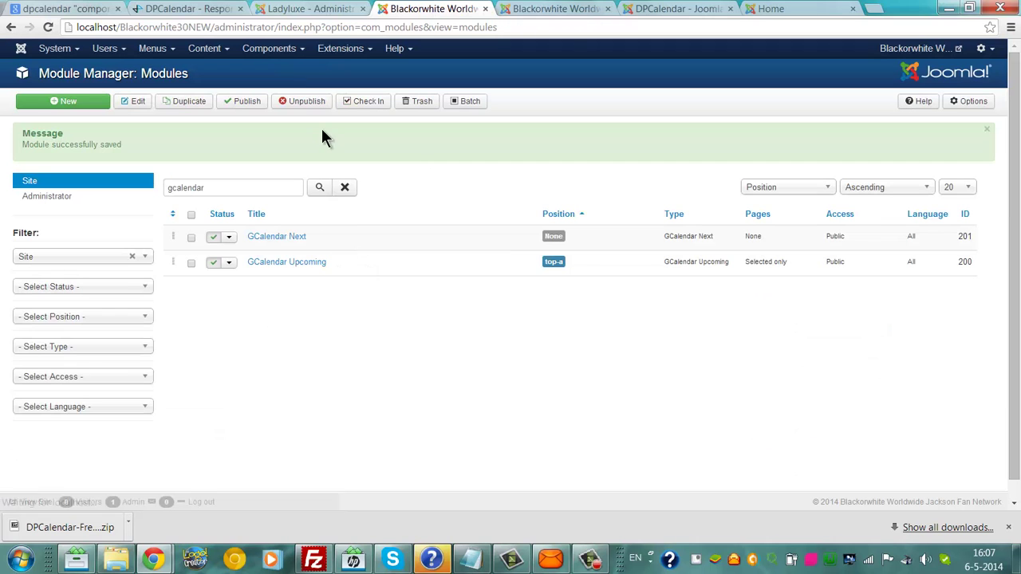
# Step: Go to Components > GCalendar to reach the GCalendar control panel
pyautogui.click(268, 48)
pyautogui.click(274, 48)
pyautogui.click(271, 48)
pyautogui.click(274, 130)
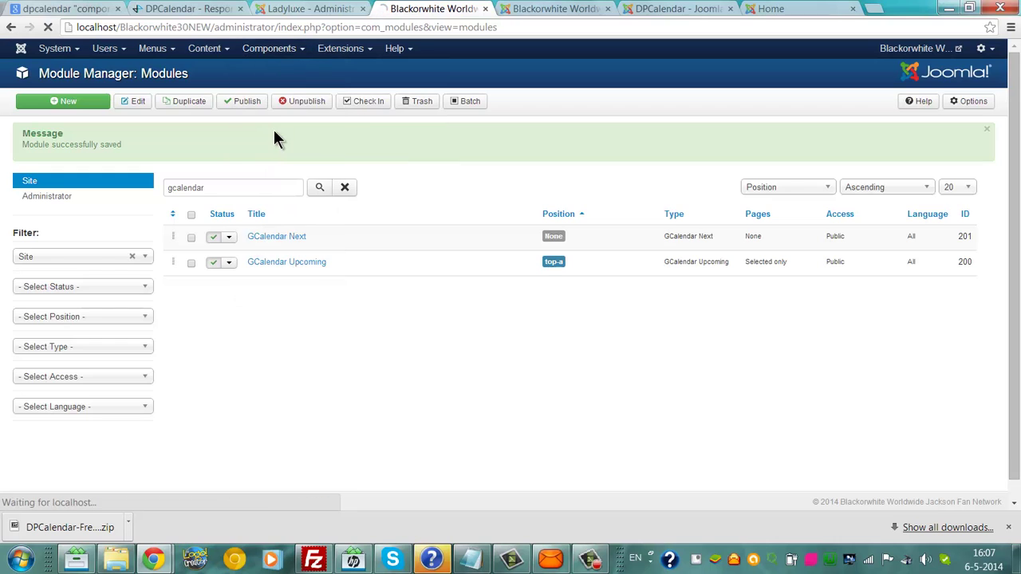
# Step: Import the Google account's calendar into GCalendar, signing in with the account's e-mail and password
pyautogui.moveTo(274, 132); pyautogui.dragTo(37, 150)
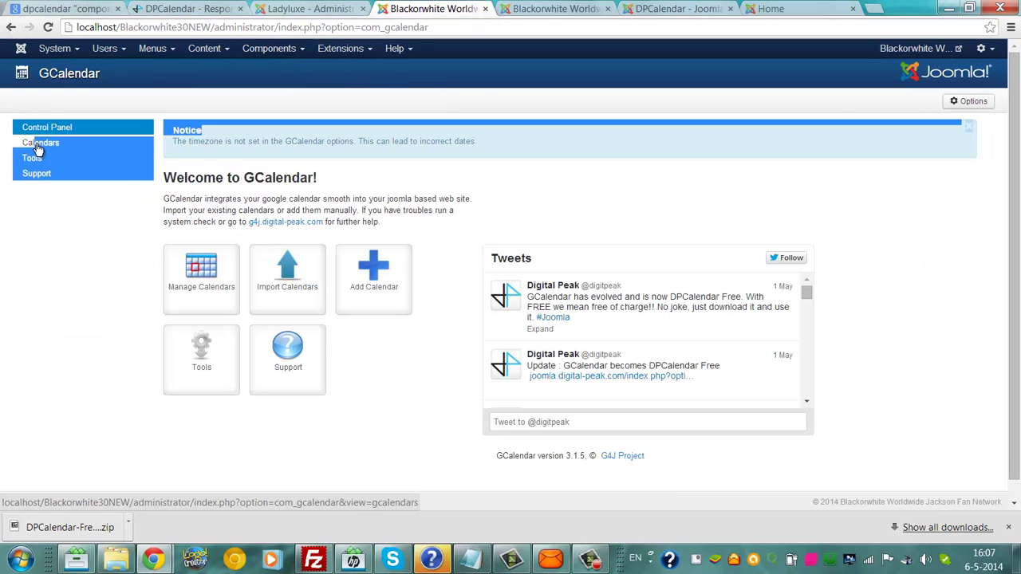
pyautogui.click(47, 147)
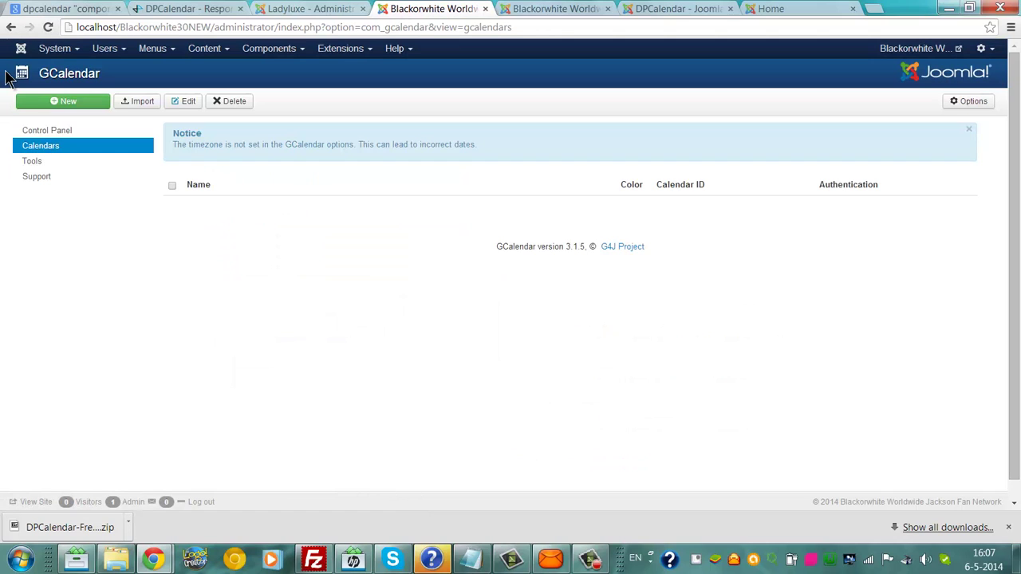
pyautogui.click(63, 162)
pyautogui.click(279, 293)
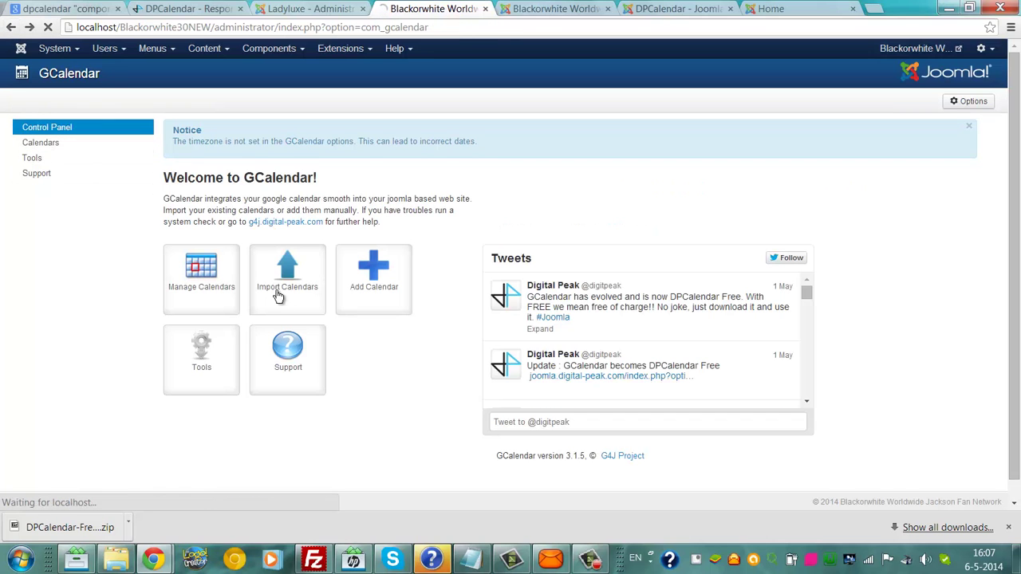
pyautogui.doubleClick(216, 228)
pyautogui.press('BackSpace')
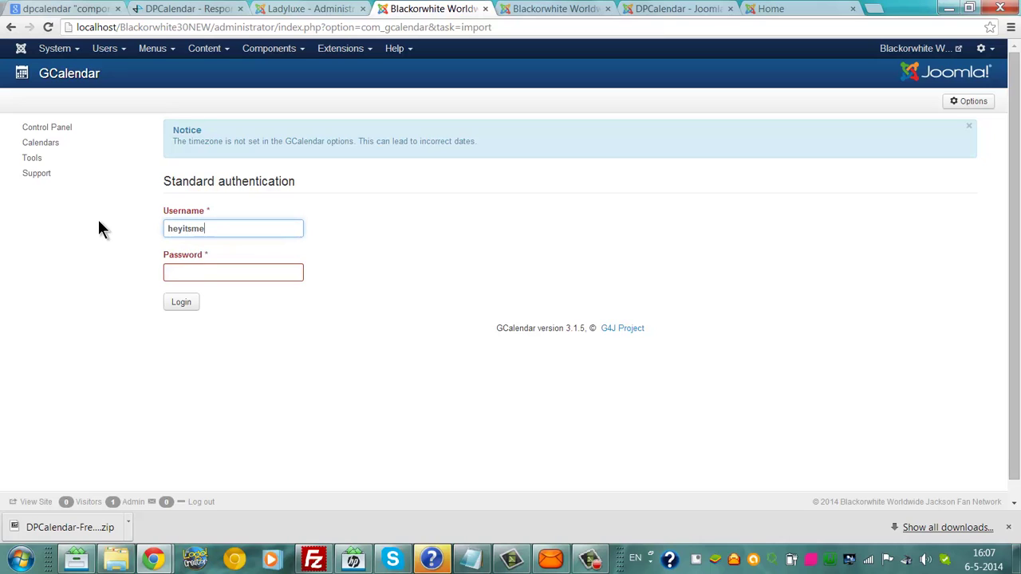
pyautogui.press('Tab')
pyautogui.write('******')
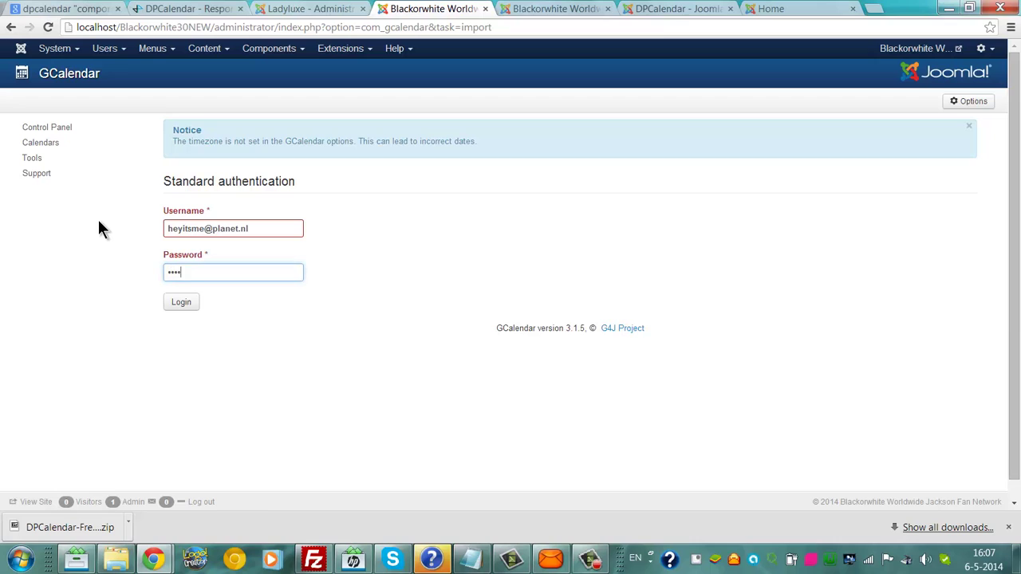
pyautogui.write('***')
pyautogui.click(183, 303)
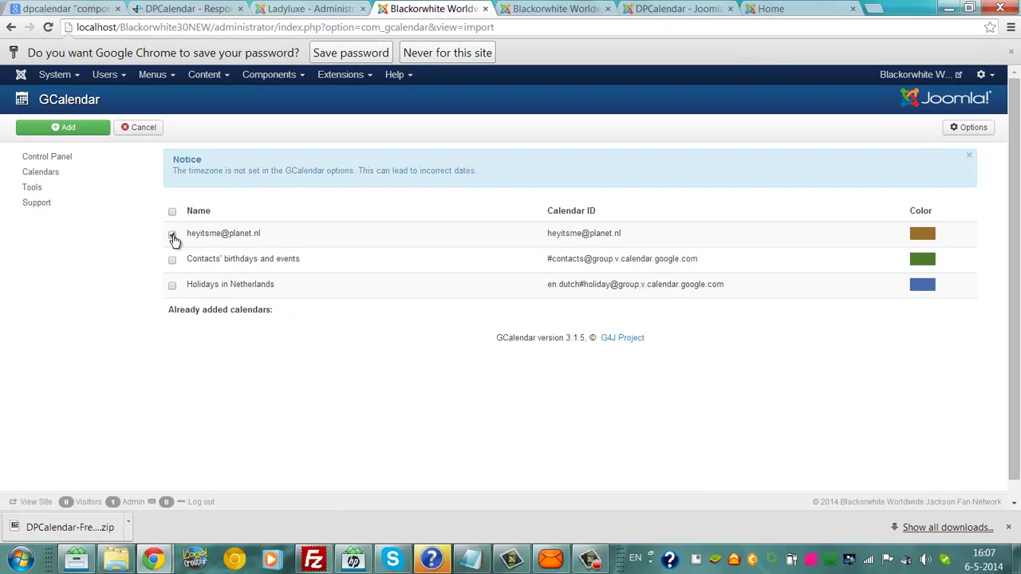
pyautogui.click(80, 129)
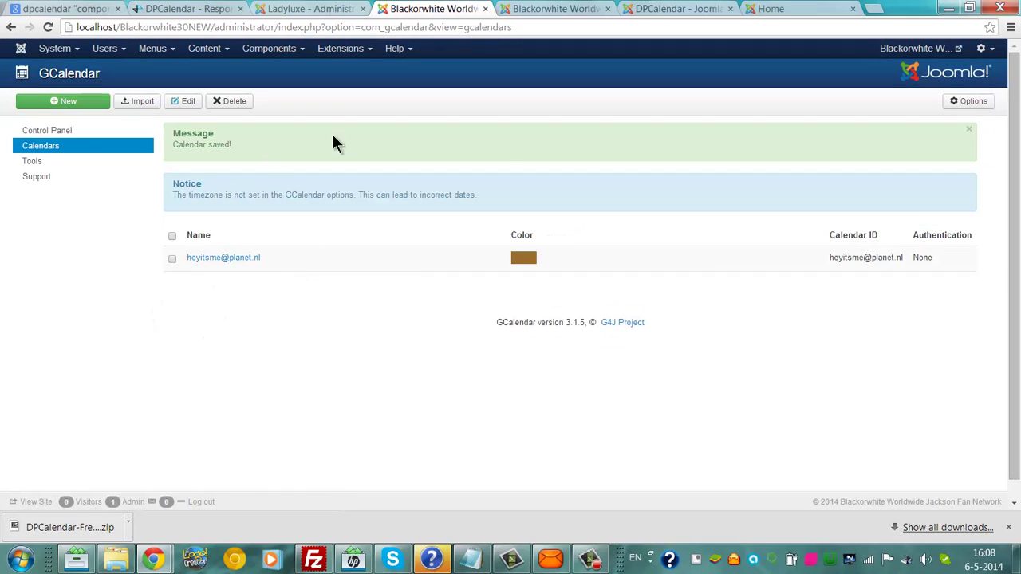
# Step: Refresh the local home page so GCalendar Upcoming shows the 06.12.2014 6:00–7:00 pm event
pyautogui.click(760, 9)
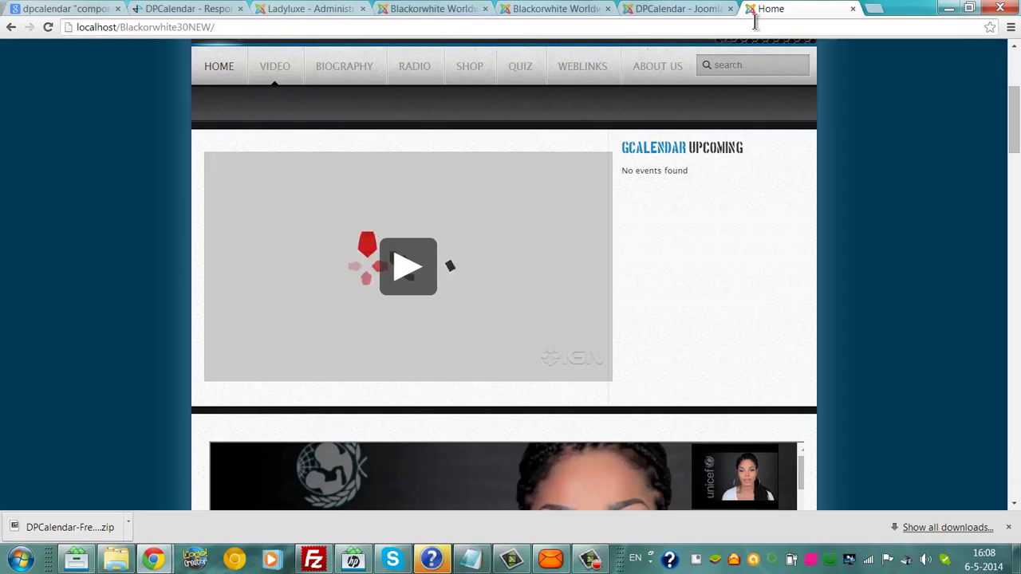
pyautogui.press('F5')
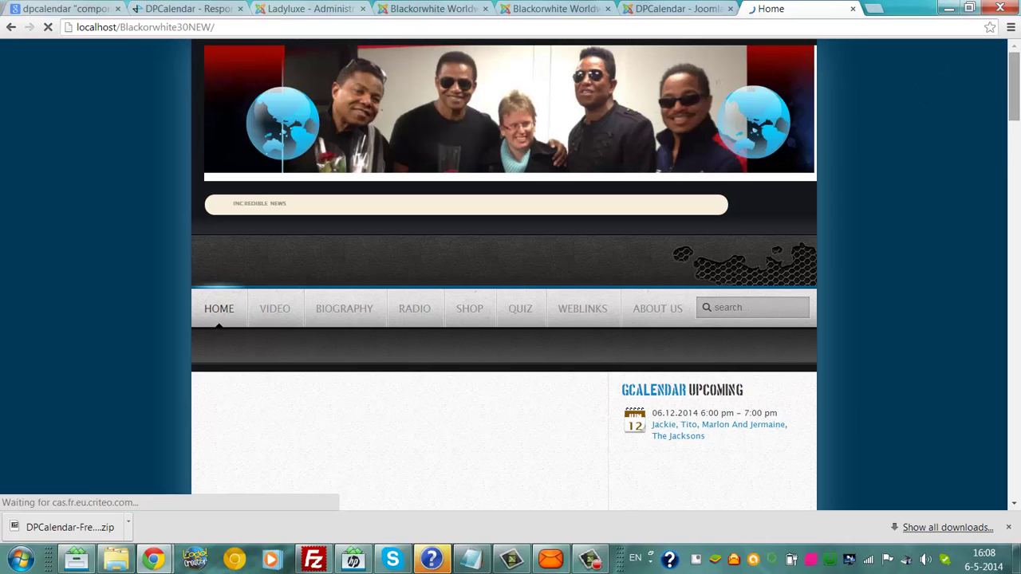
pyautogui.scroll(-3, 1010, 102)
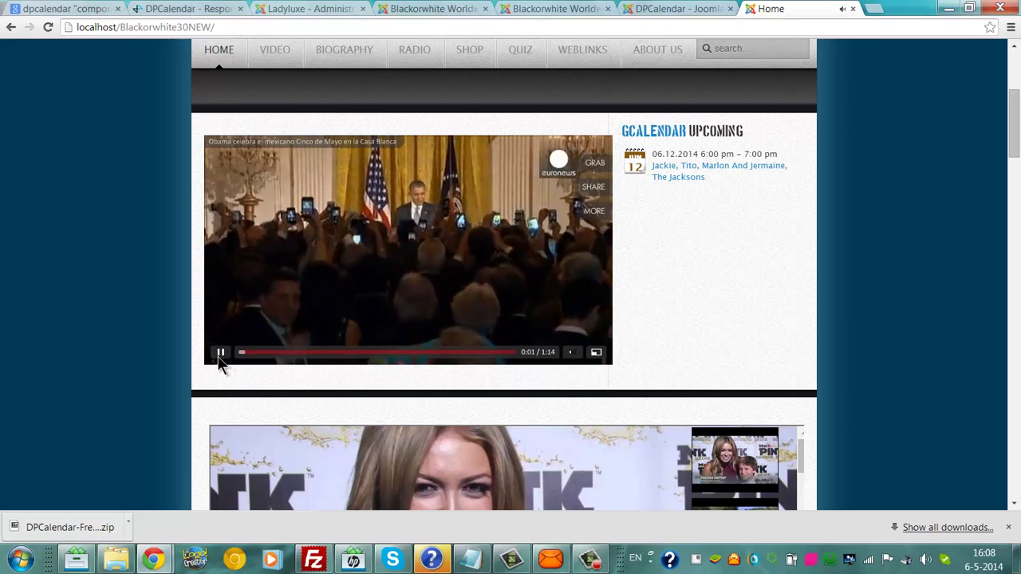
pyautogui.click(220, 353)
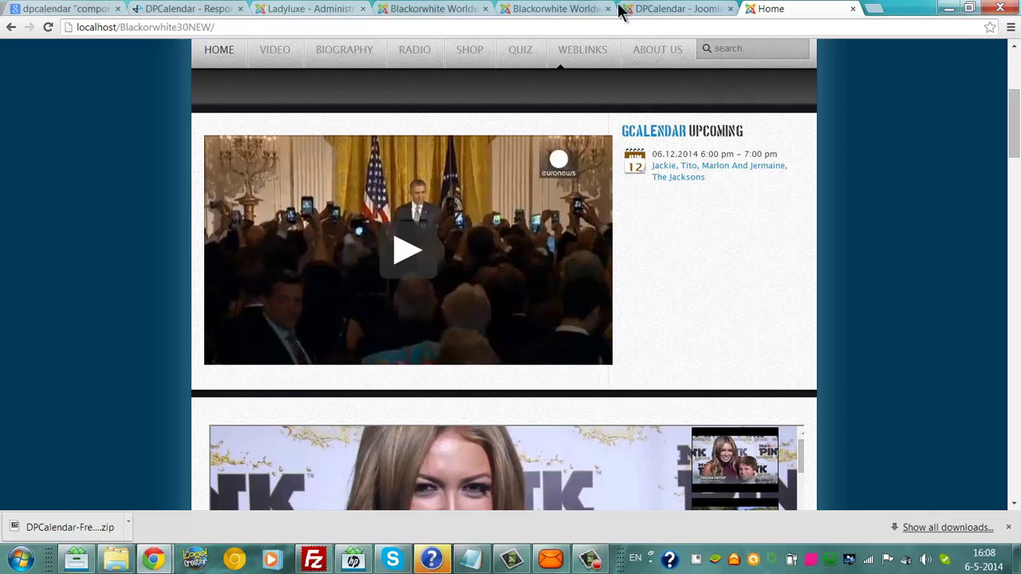
# Step: On the live site, set the Upcoming Events module's Show Title to Hide and save it
pyautogui.click(573, 9)
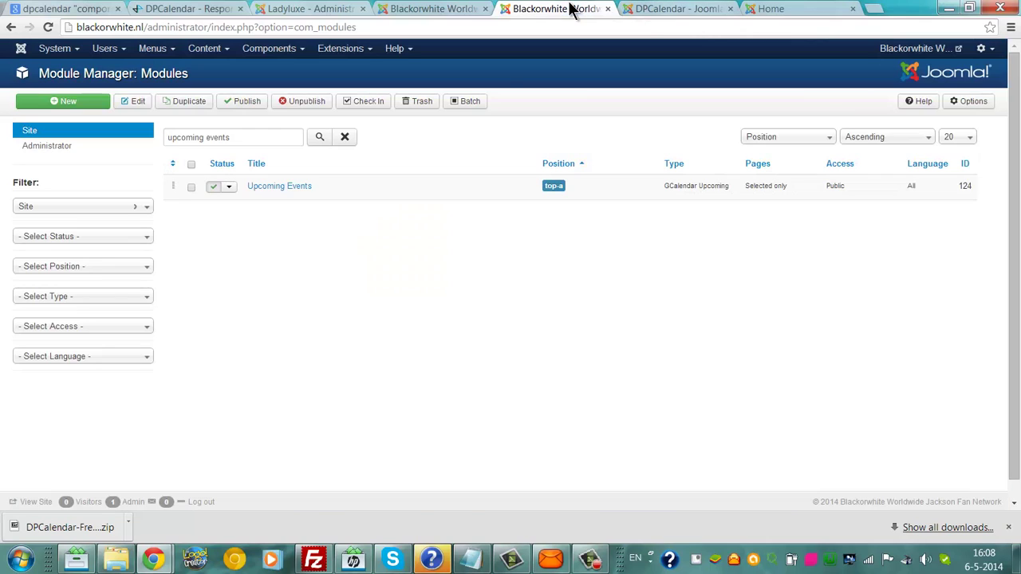
pyautogui.click(257, 190)
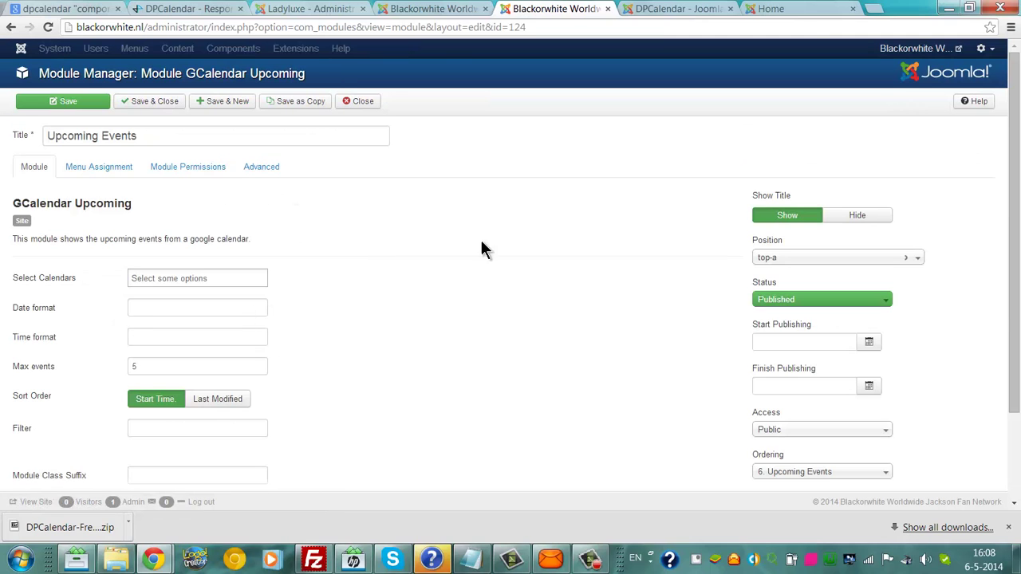
pyautogui.click(883, 218)
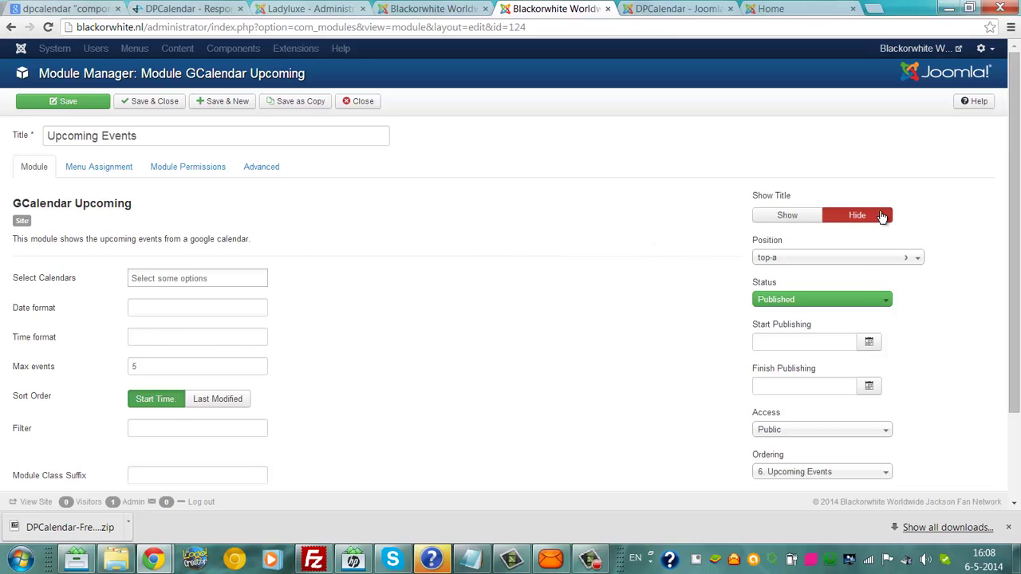
pyautogui.click(67, 101)
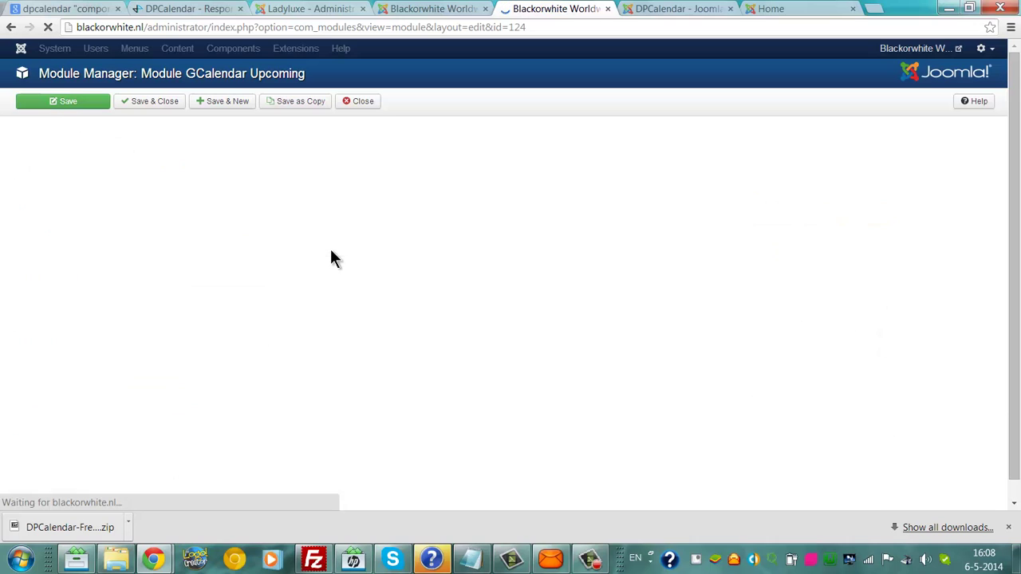
# Step: Reload the local Blackorwhite30NEW home page via localhost, then switch to the DPCalendar listing tab
pyautogui.click(781, 11)
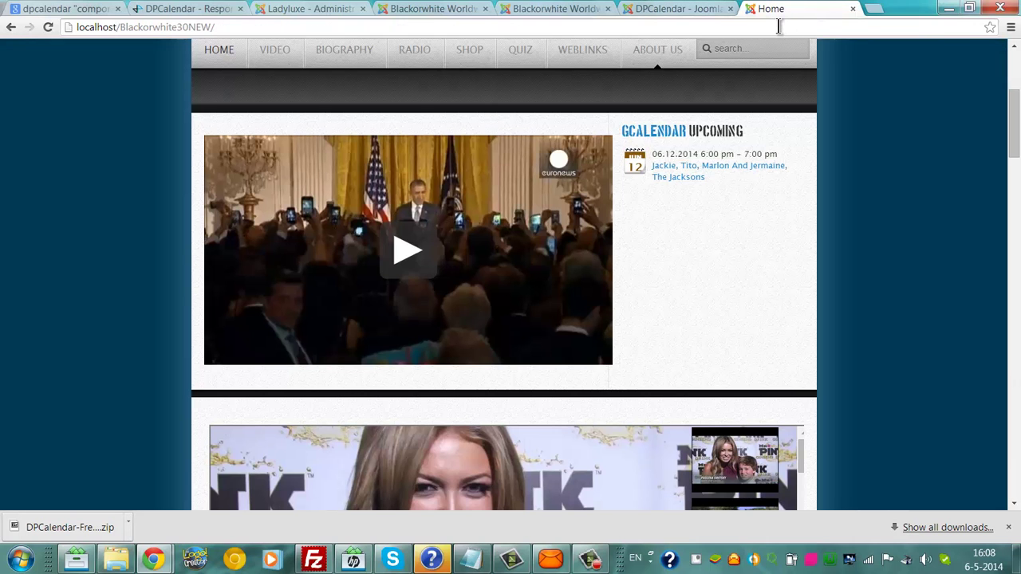
pyautogui.click(779, 26)
pyautogui.write('\\')
pyautogui.press('BackSpace')
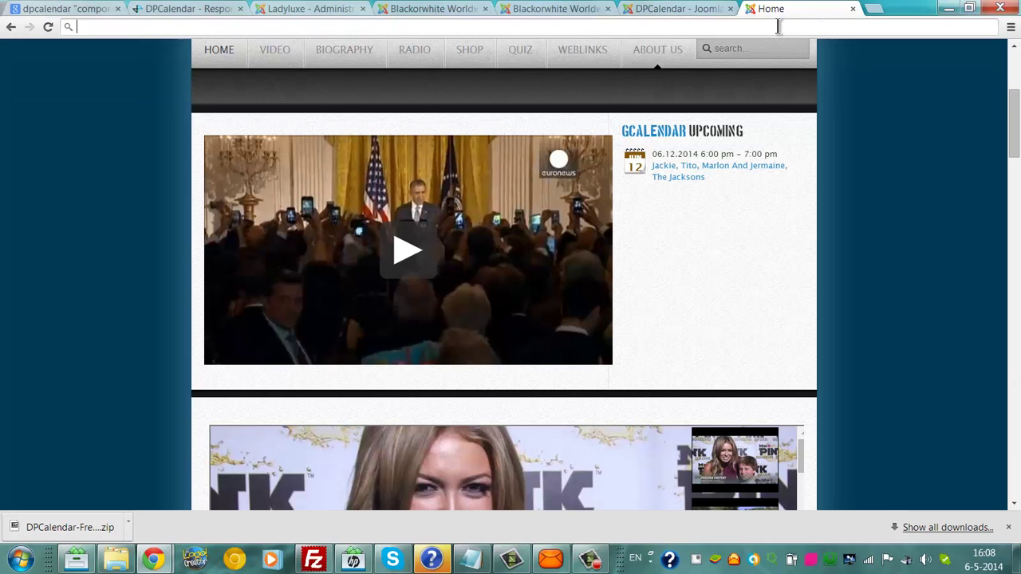
pyautogui.write('ho')
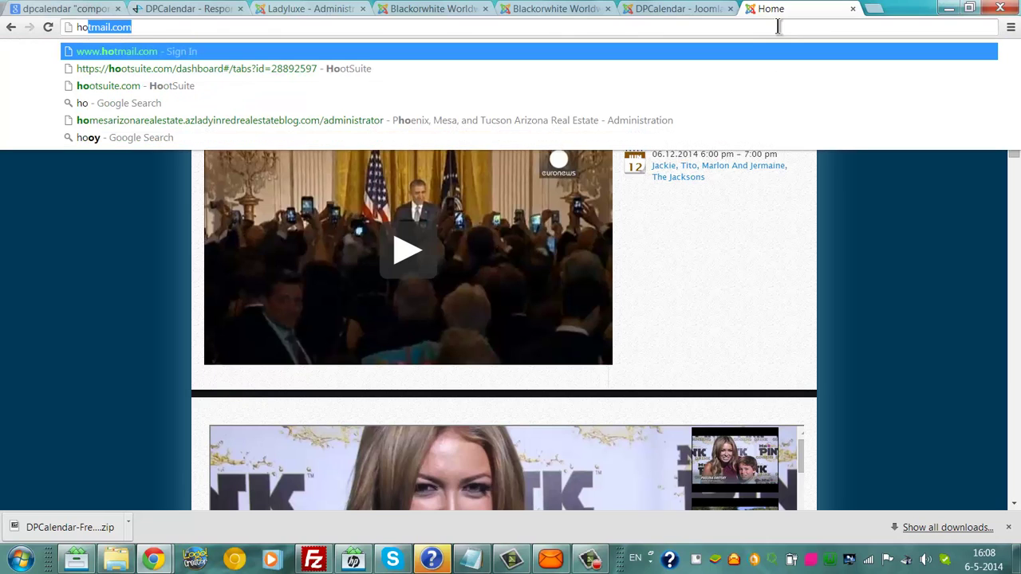
pyautogui.press('BackSpace')
pyautogui.press('BackSpace')
pyautogui.press('BackSpace')
pyautogui.write('h')
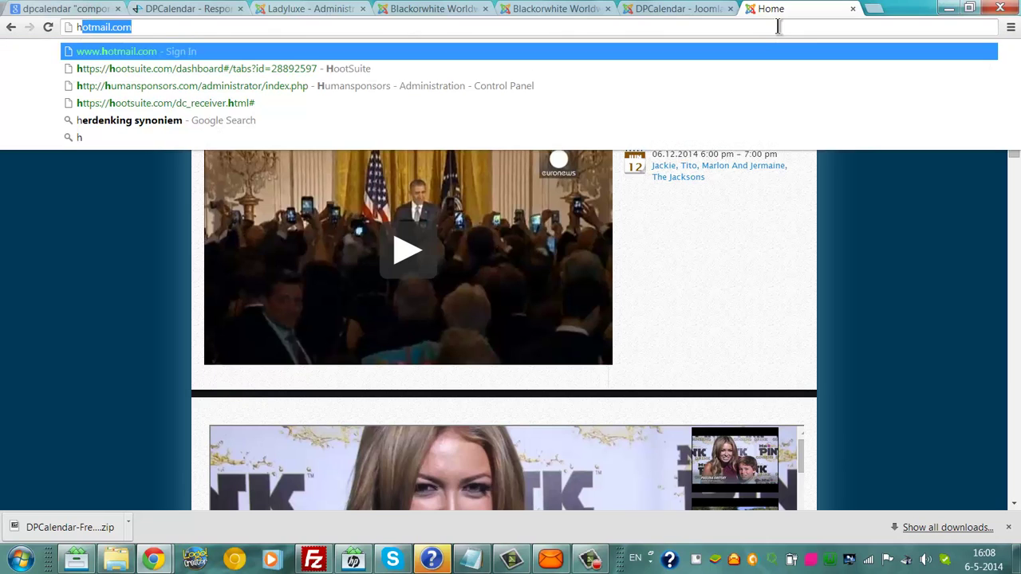
pyautogui.press('BackSpace')
pyautogui.press('BackSpace')
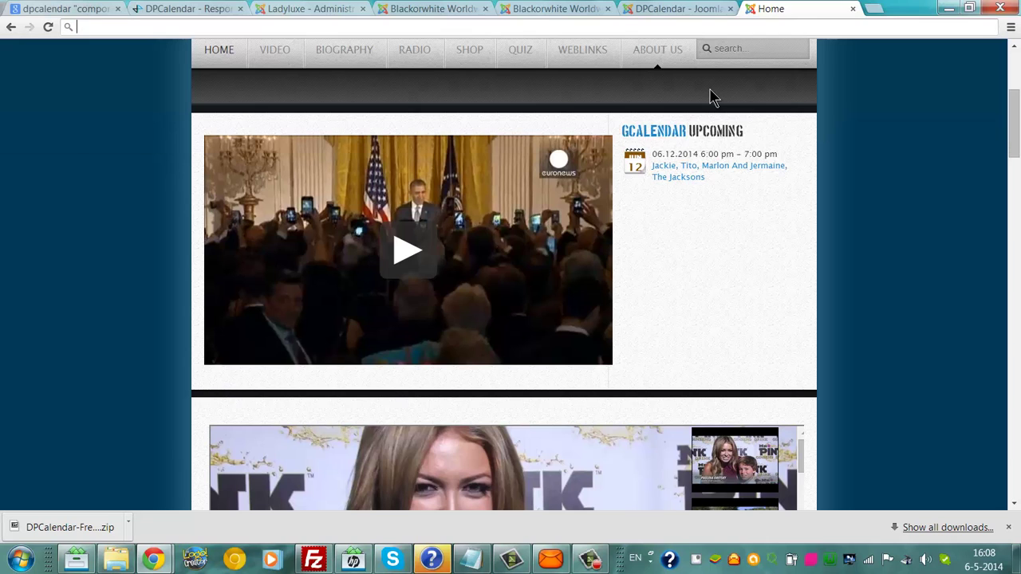
pyautogui.write('lo')
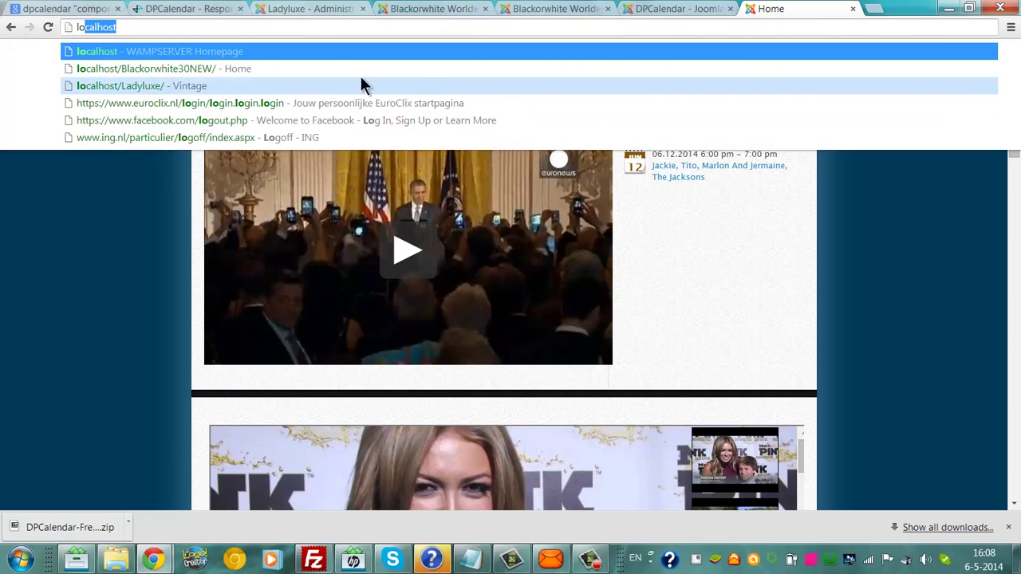
pyautogui.click(304, 69)
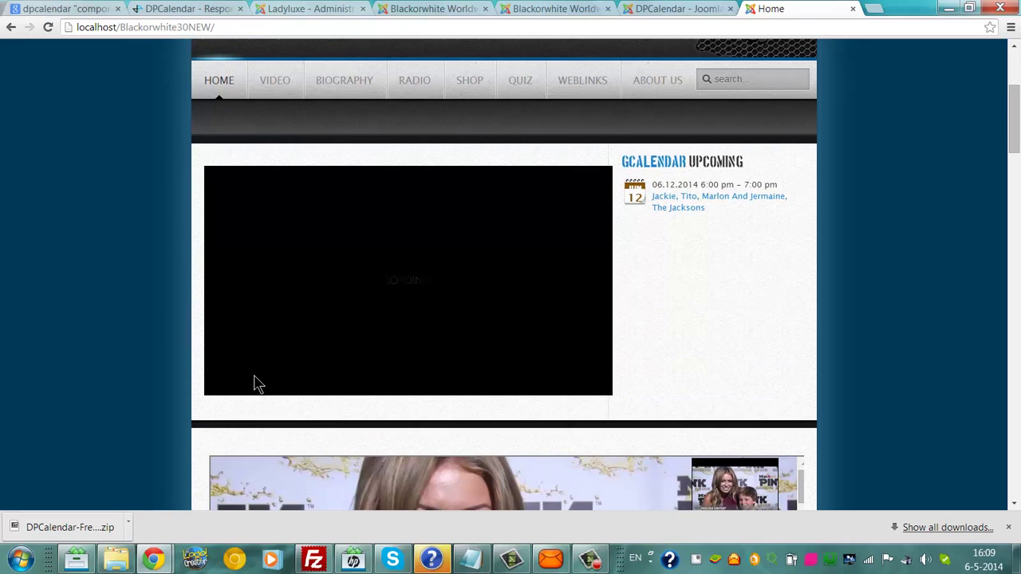
pyautogui.click(650, 9)
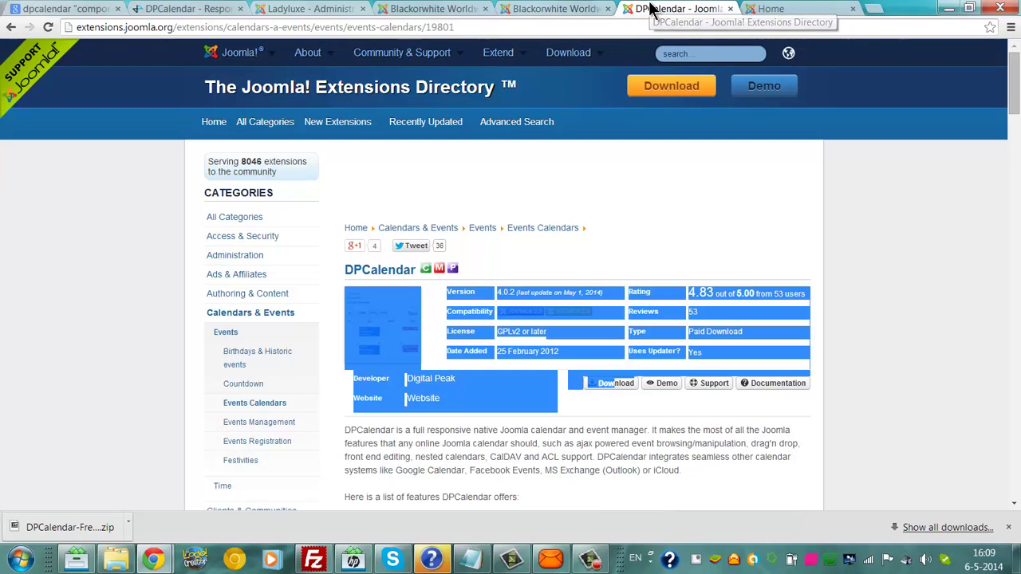
# Step: In the local Joomla admin, open the Module Manager from the Extensions menu
pyautogui.click(401, 8)
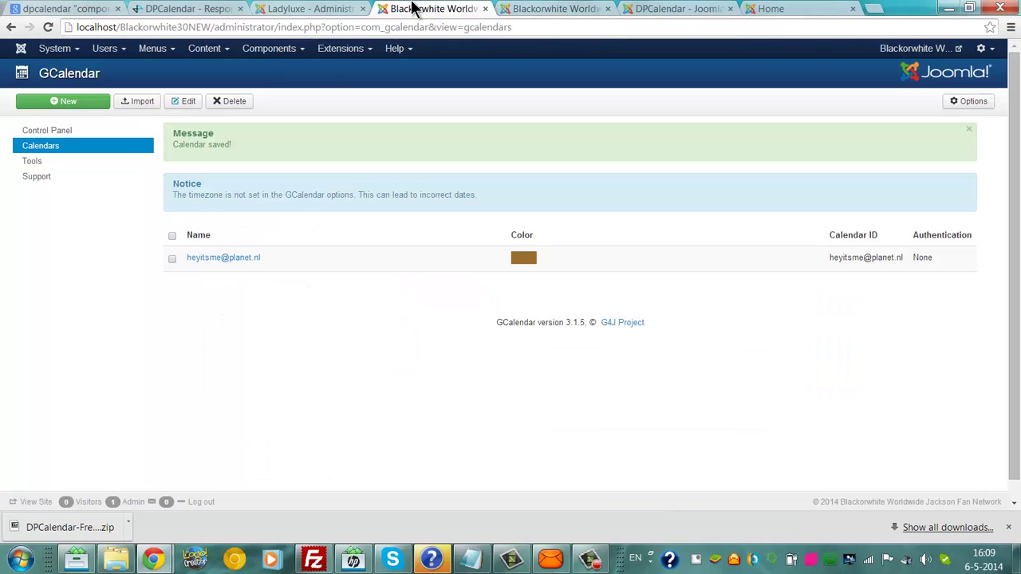
pyautogui.click(255, 50)
pyautogui.moveTo(284, 163)
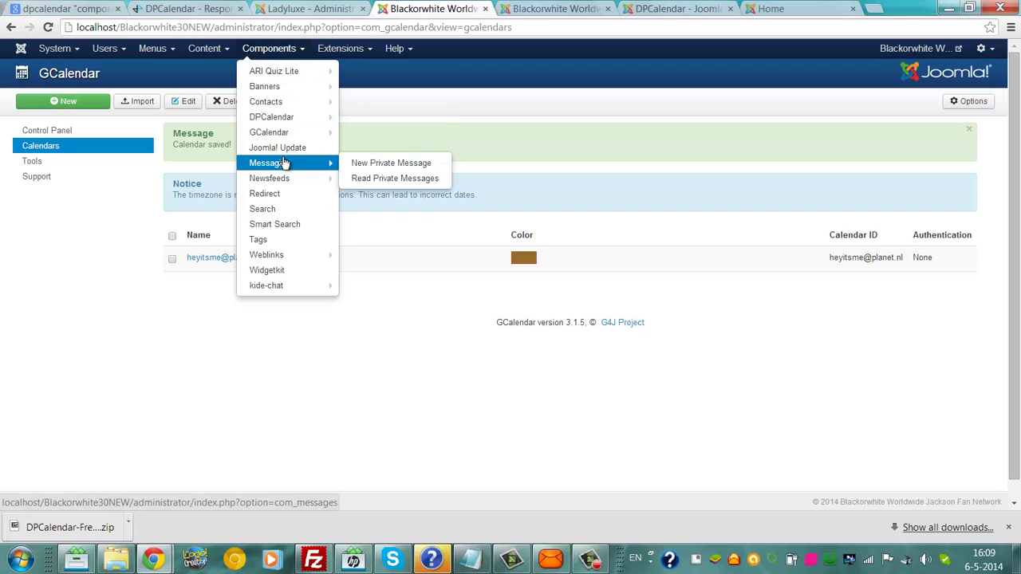
pyautogui.moveTo(286, 134)
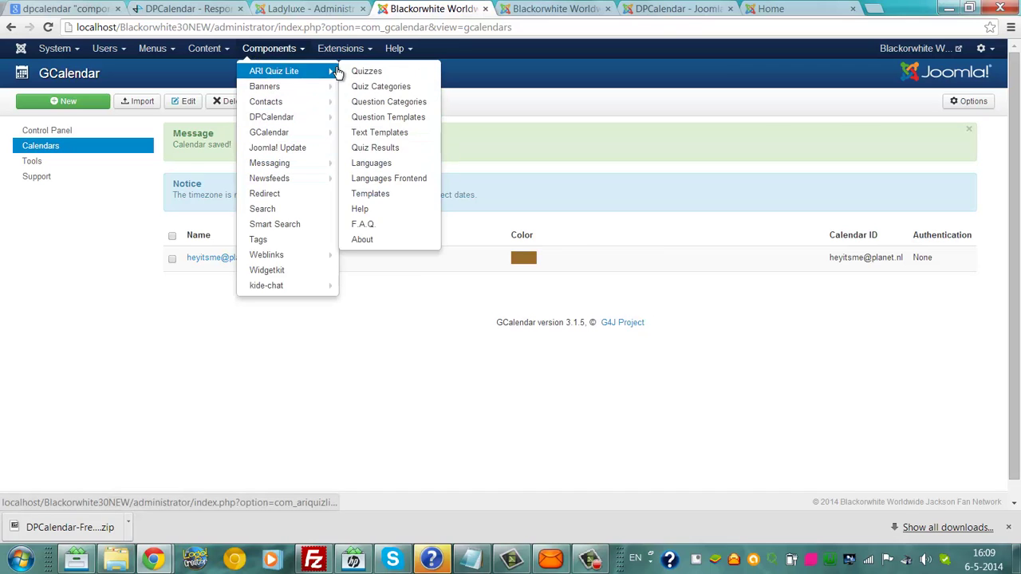
pyautogui.click(332, 59)
pyautogui.click(335, 58)
pyautogui.click(336, 59)
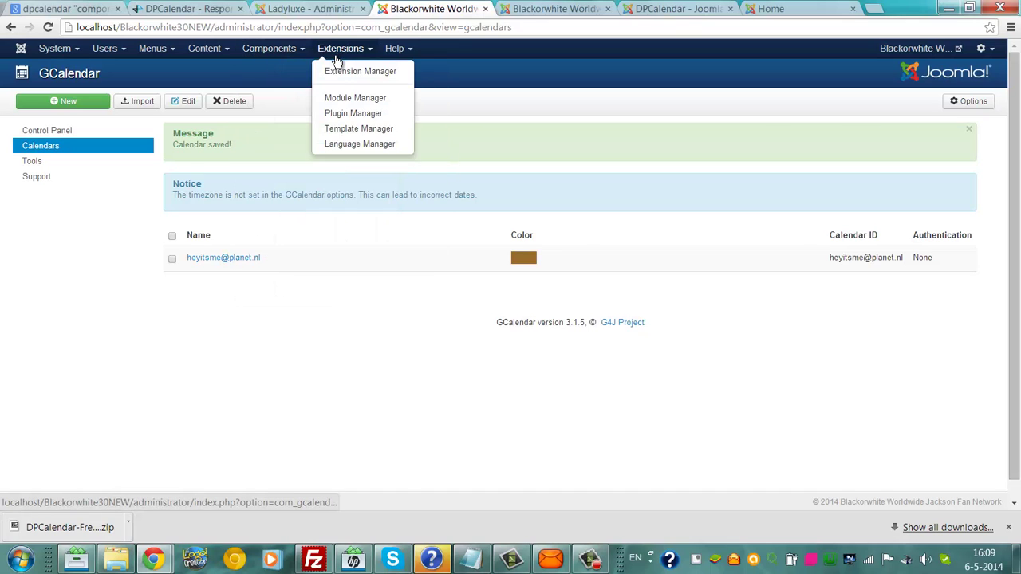
pyautogui.click(343, 99)
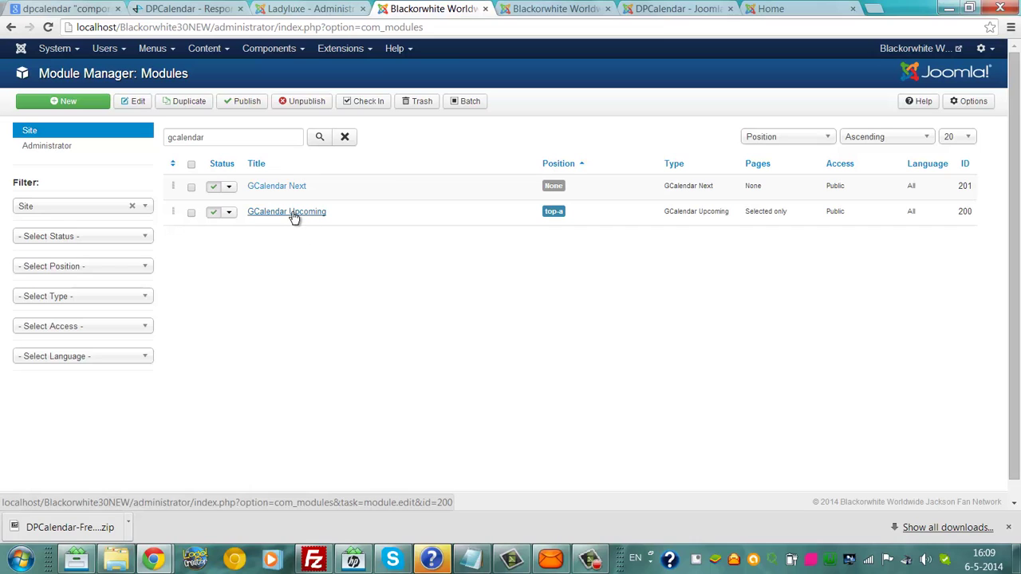
# Step: Rename the GCalendar Upcoming module to 'Upcoming Events' and save it
pyautogui.click(192, 212)
pyautogui.click(129, 102)
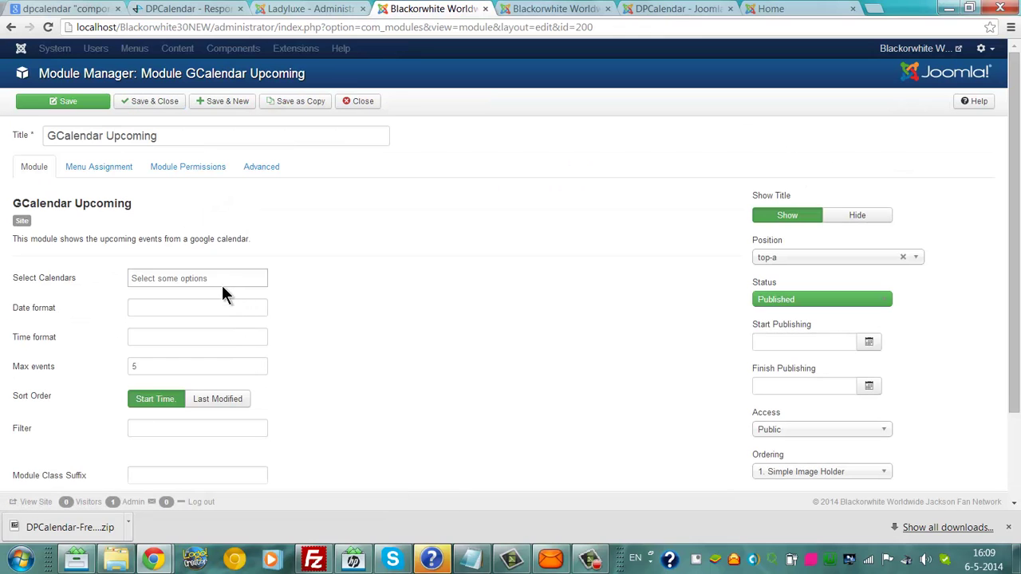
pyautogui.click(107, 137)
pyautogui.moveTo(107, 137); pyautogui.dragTo(0, 144)
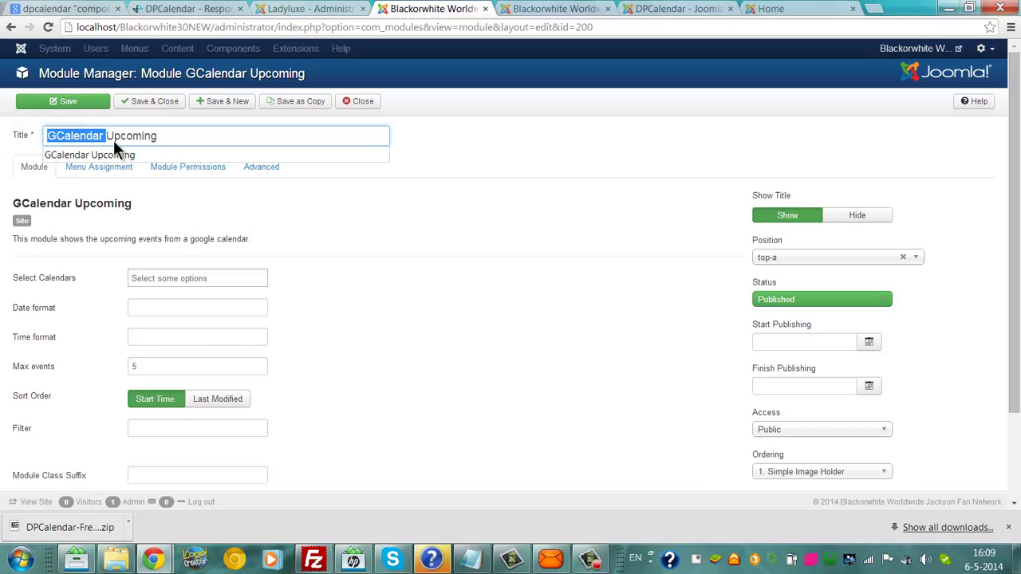
pyautogui.press('BackSpace')
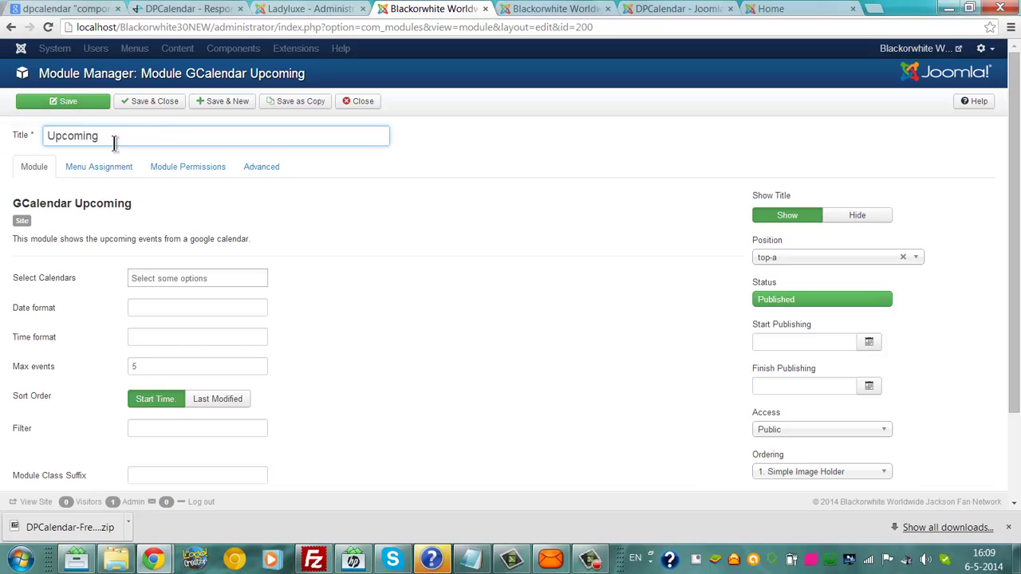
pyautogui.click(113, 138)
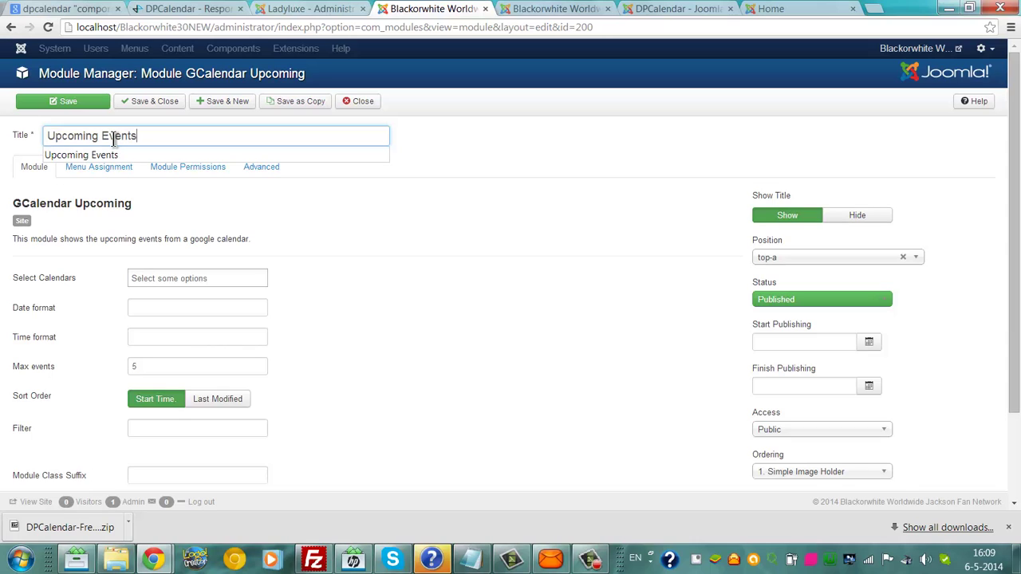
pyautogui.click(95, 102)
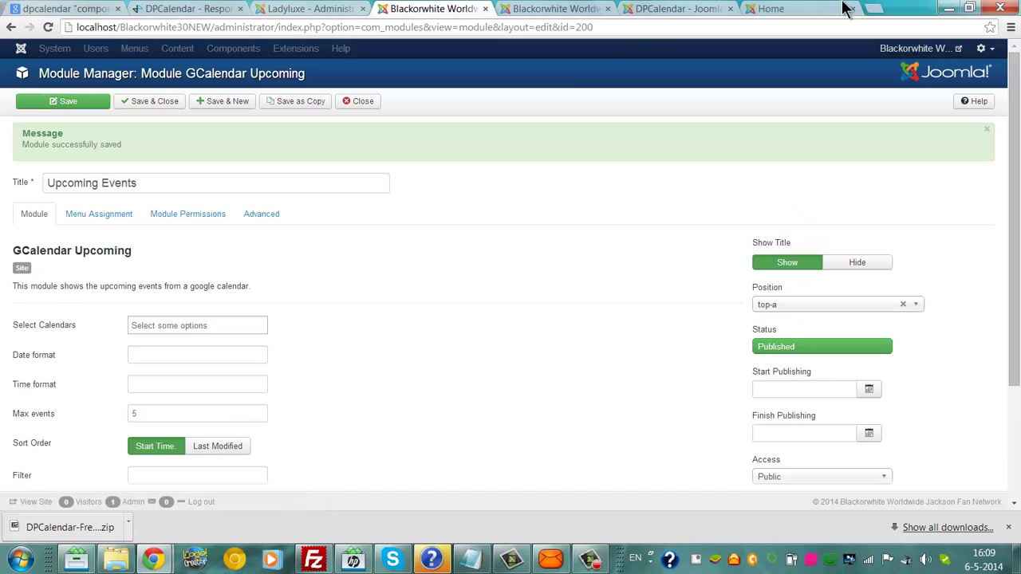
# Step: Reload the local home page to see the renamed module
pyautogui.click(798, 9)
pyautogui.hotkey('ctrl', 'l')
pyautogui.press('Return')
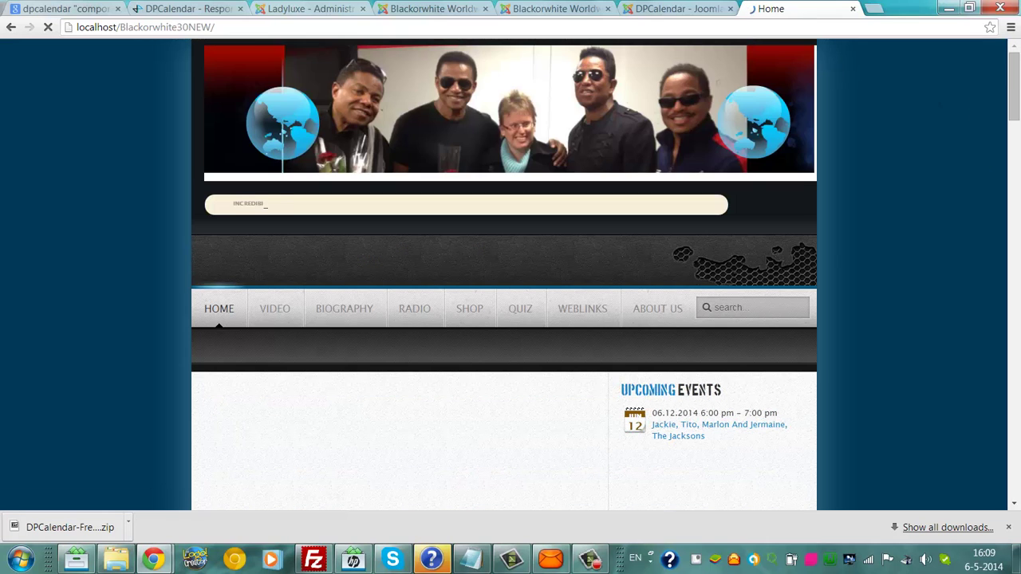
# Step: Scroll to the Upcoming Events module showing the 06.12.2014 event and pause the embedded video
pyautogui.scroll(-2, 1010, 104)
pyautogui.scroll(-2, 504, 319)
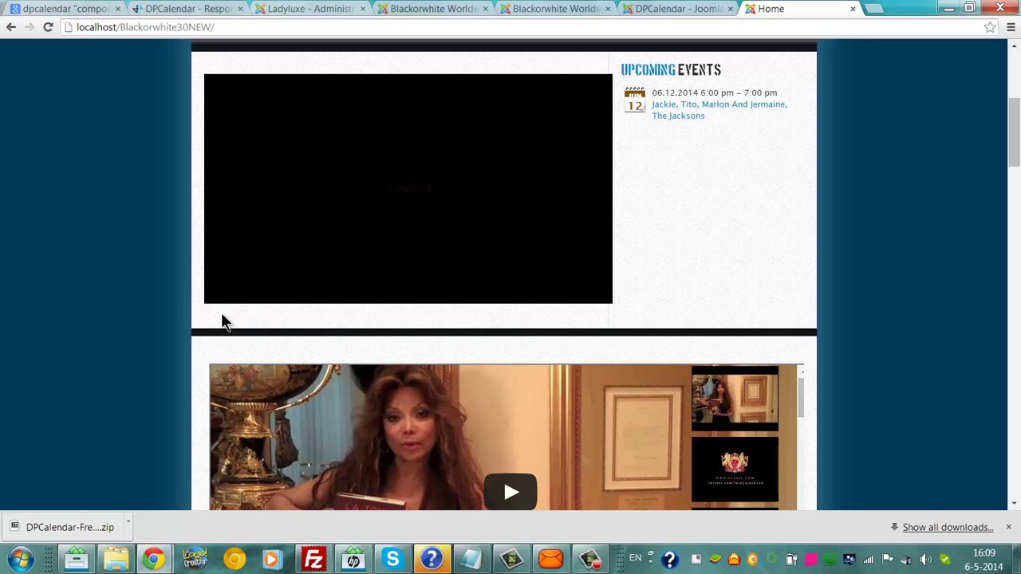
pyautogui.click(221, 294)
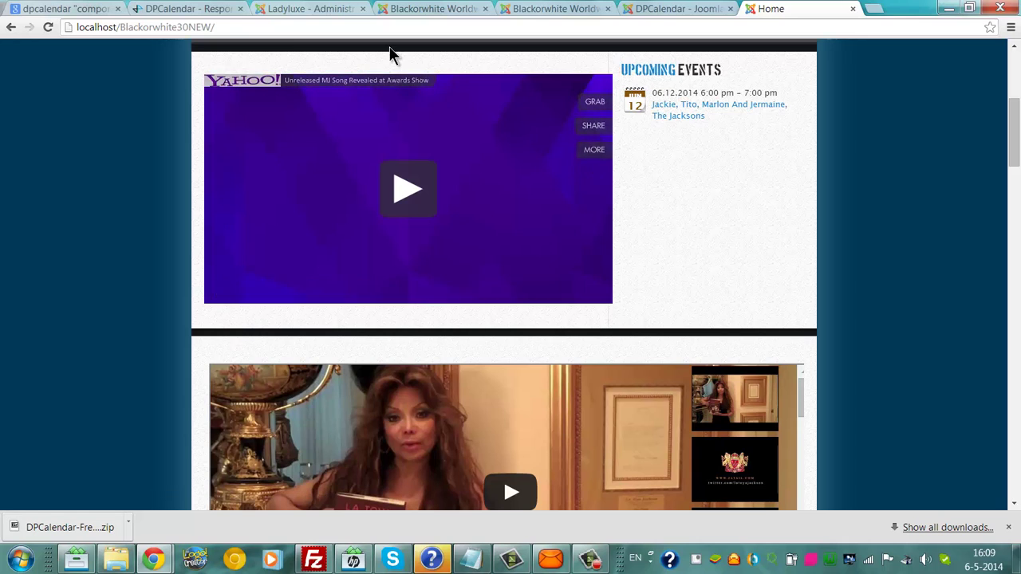
# Step: Bring up the DPCalendar 'Responsive Joomla Calendar and Event Manager' product page
pyautogui.click(192, 9)
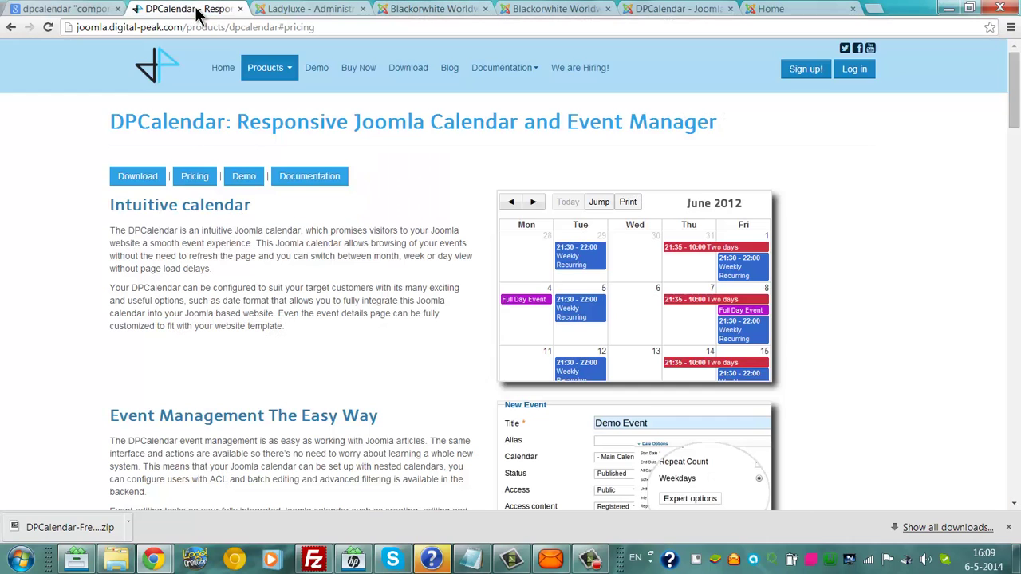